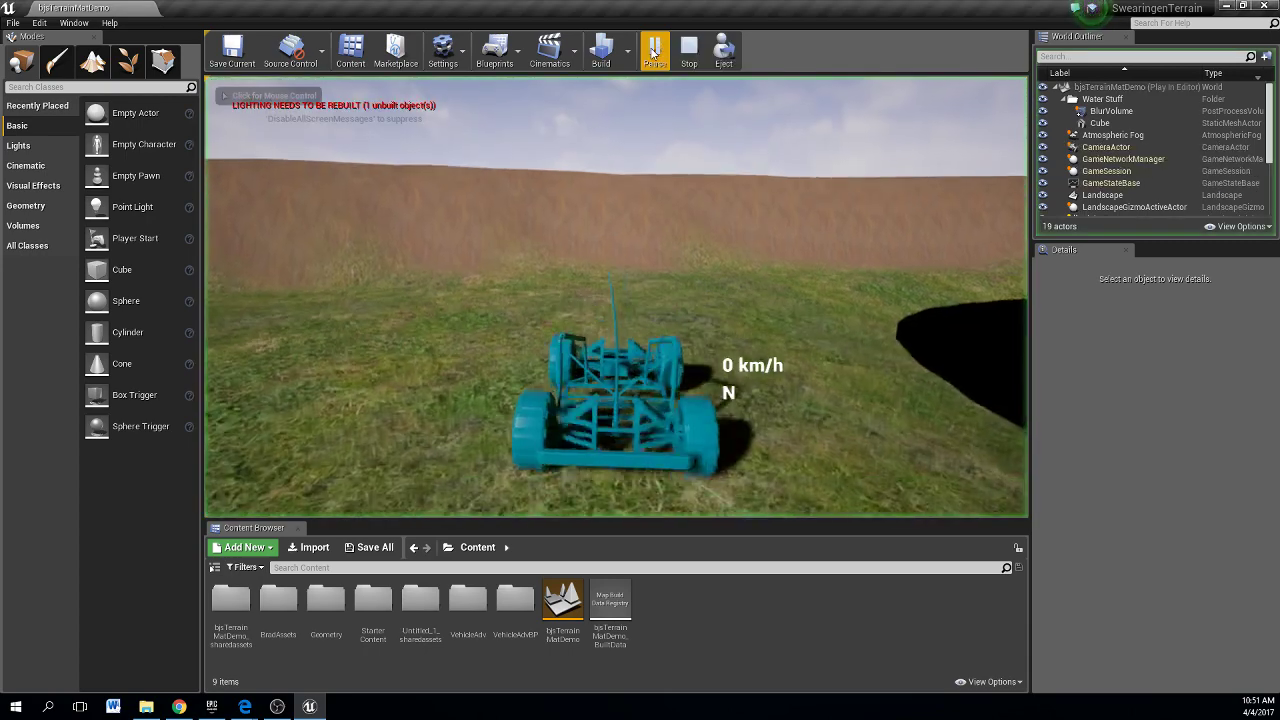
Test-drive the vehicle around the terrain in the play session, then end the session
key("w")
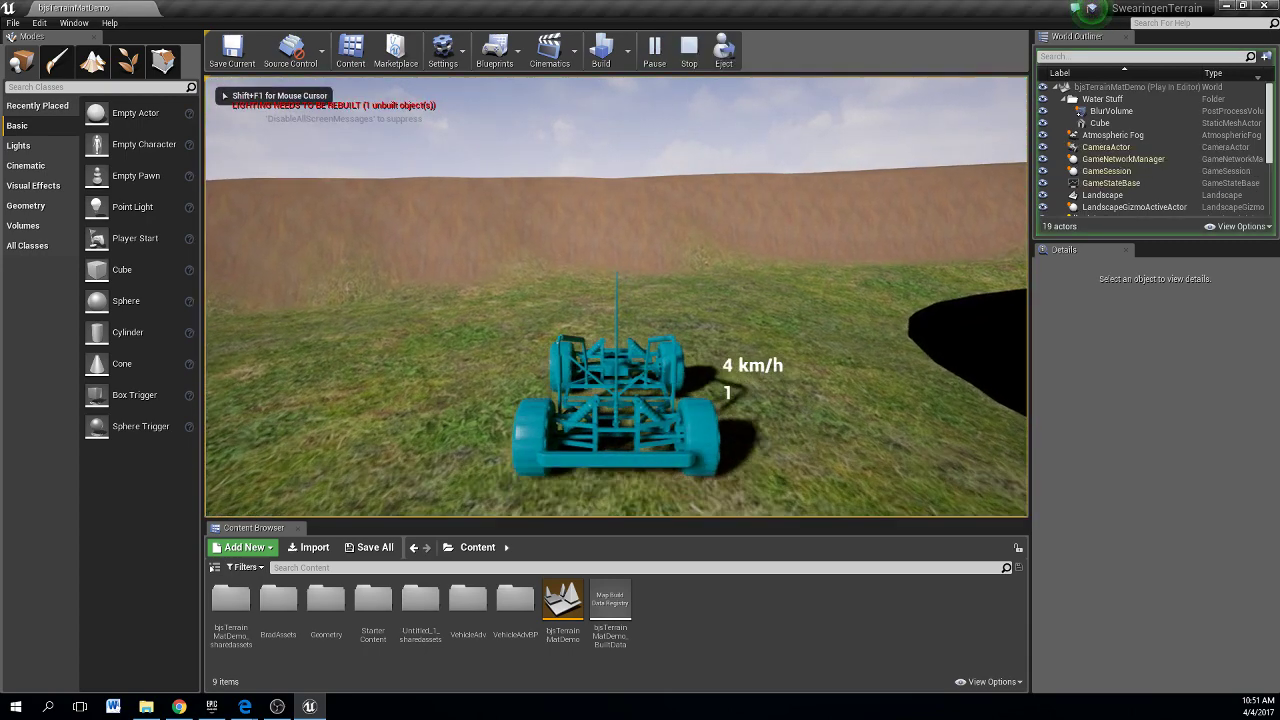
key("d")
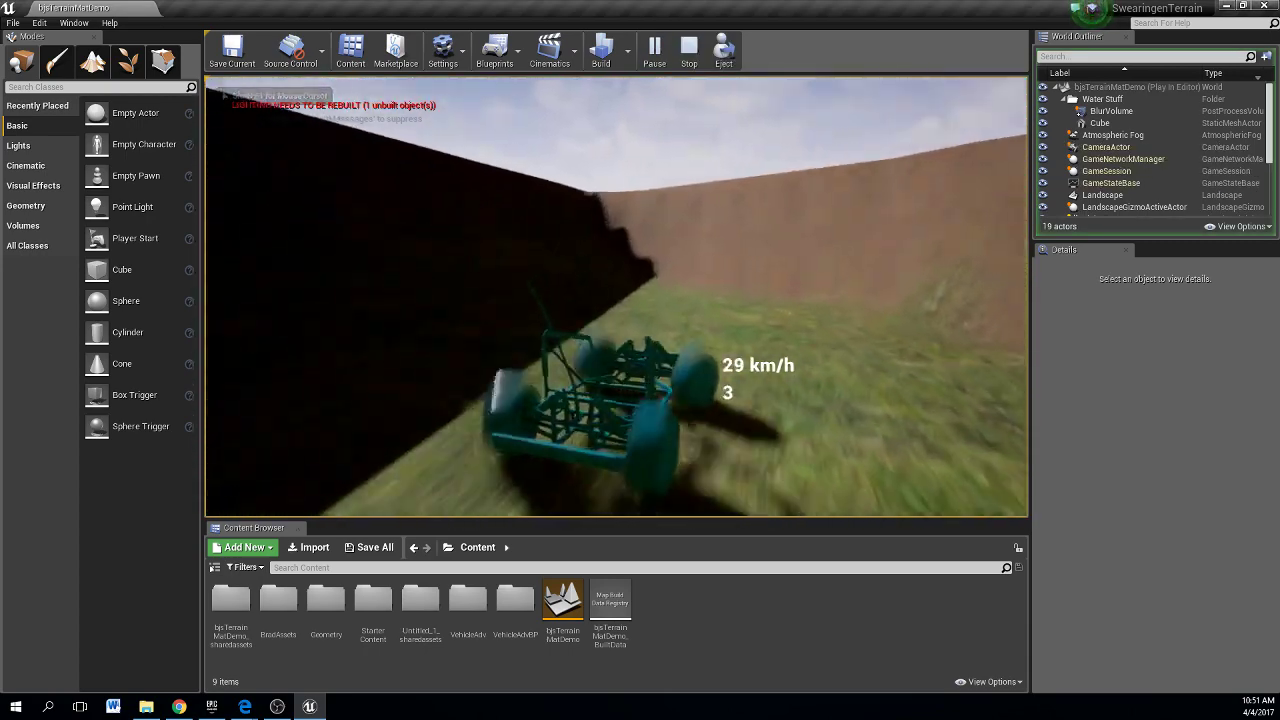
key("s")
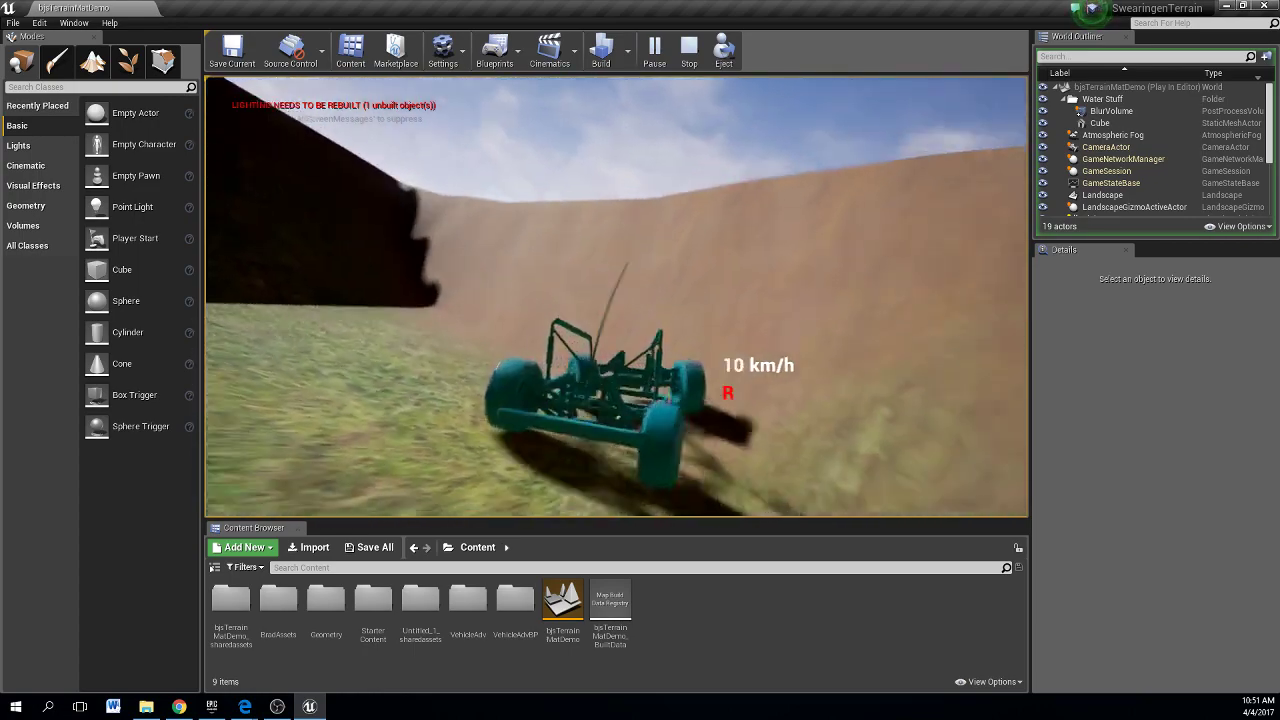
key("w")
key("w")
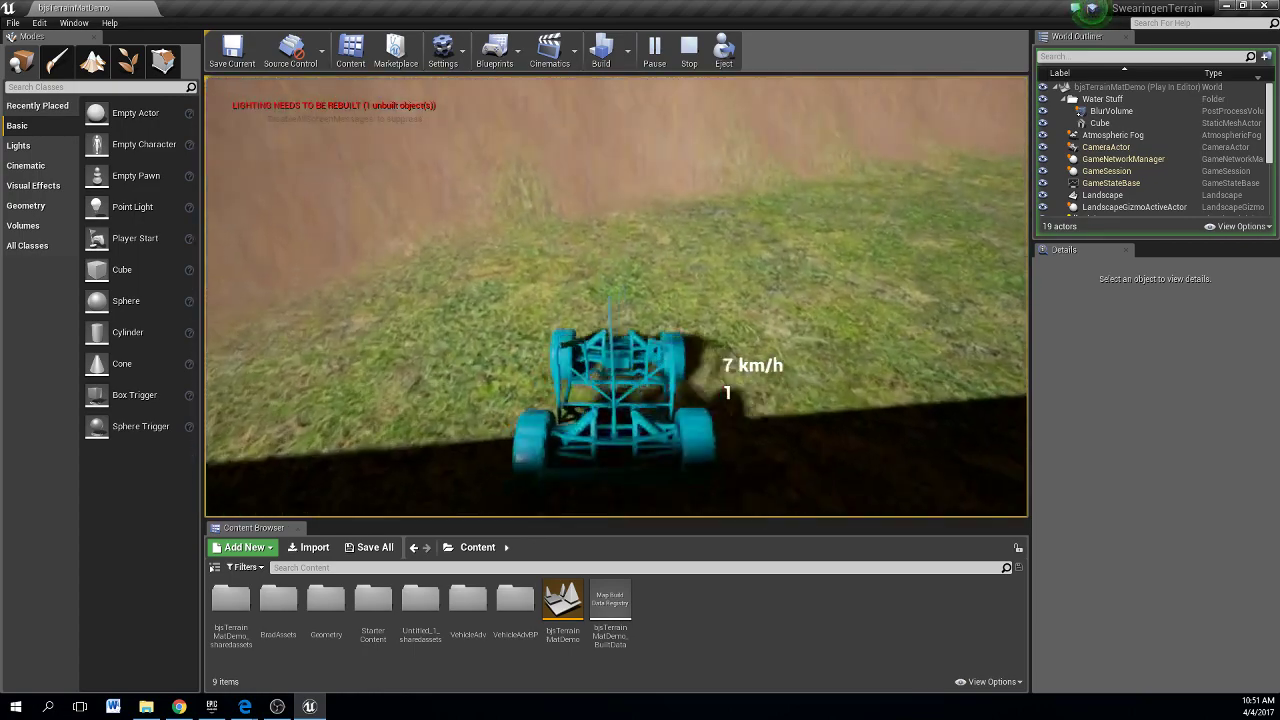
key("d")
key("s")
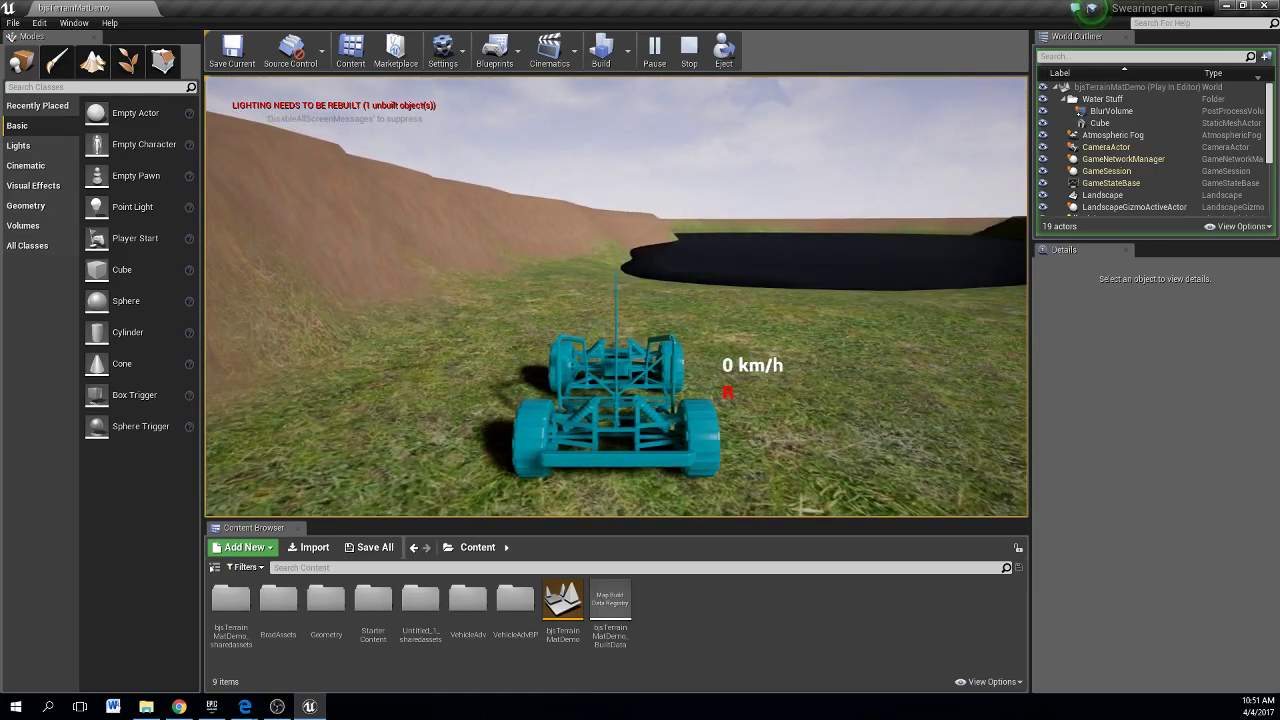
key("Escape")
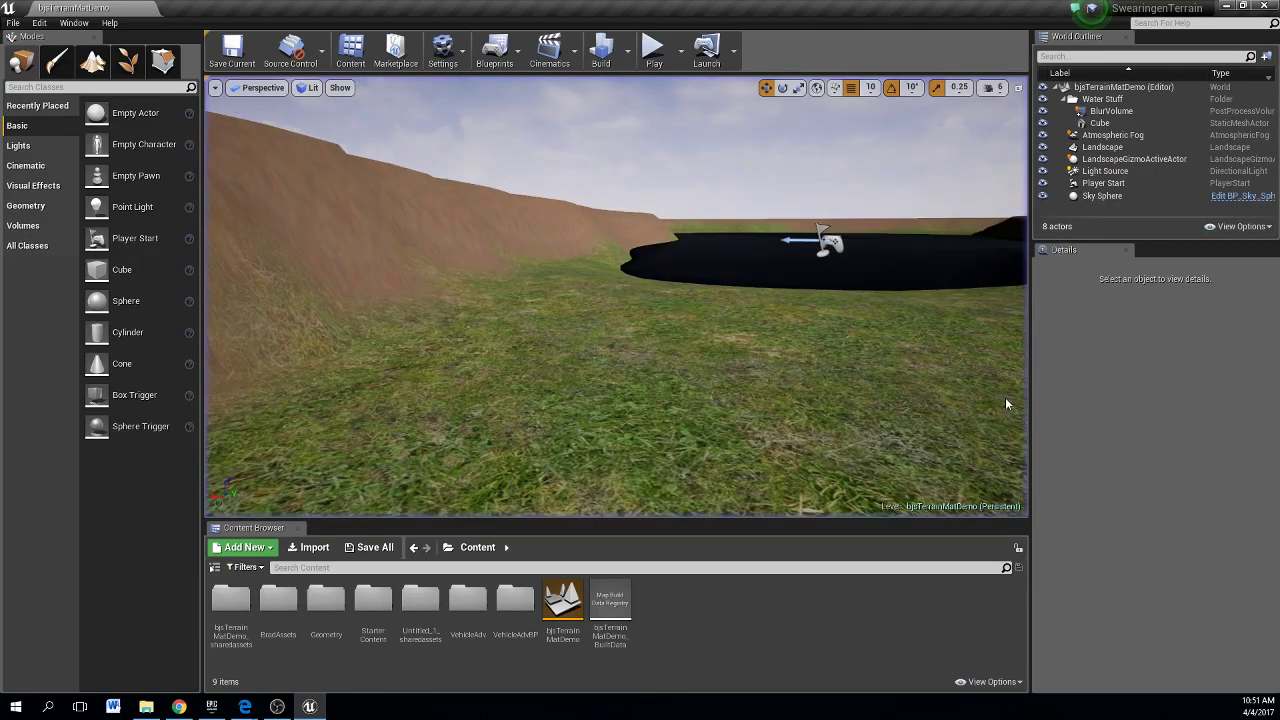
Open the Test_Level project stored in D:/WTCC/SGD 174
right_click_drag(850, 392, 850, 392)
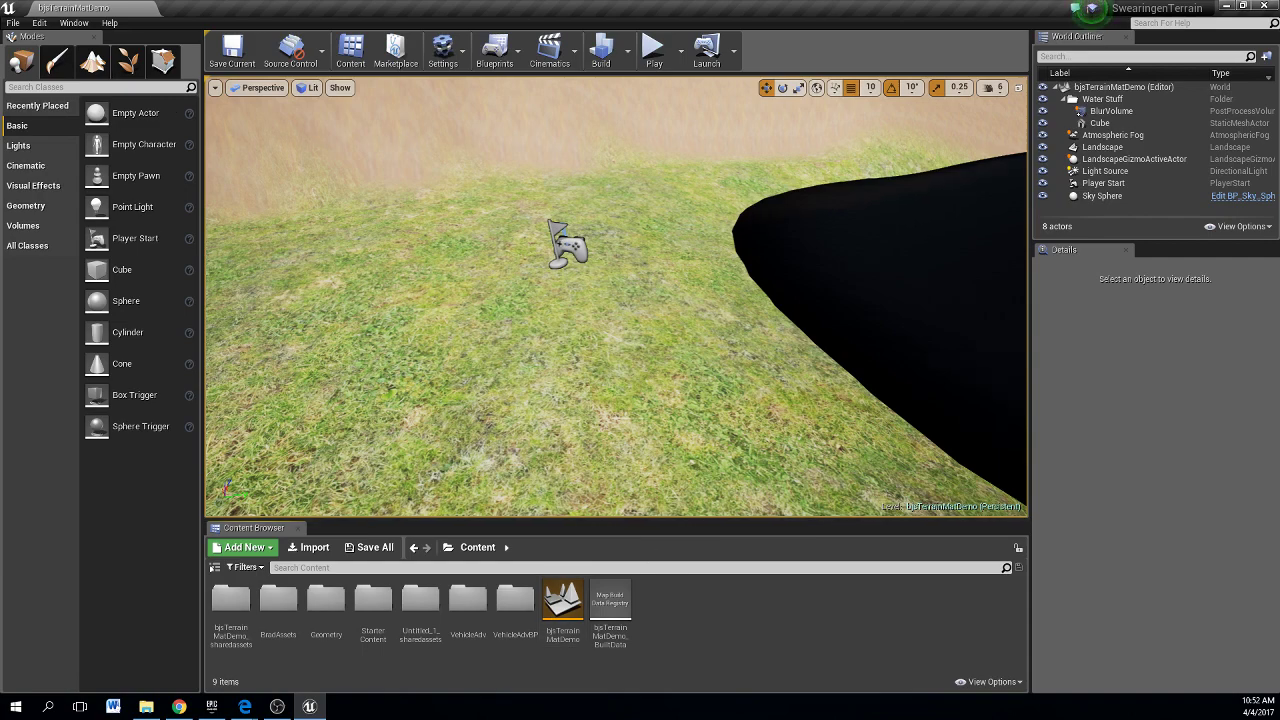
left_click(16, 23)
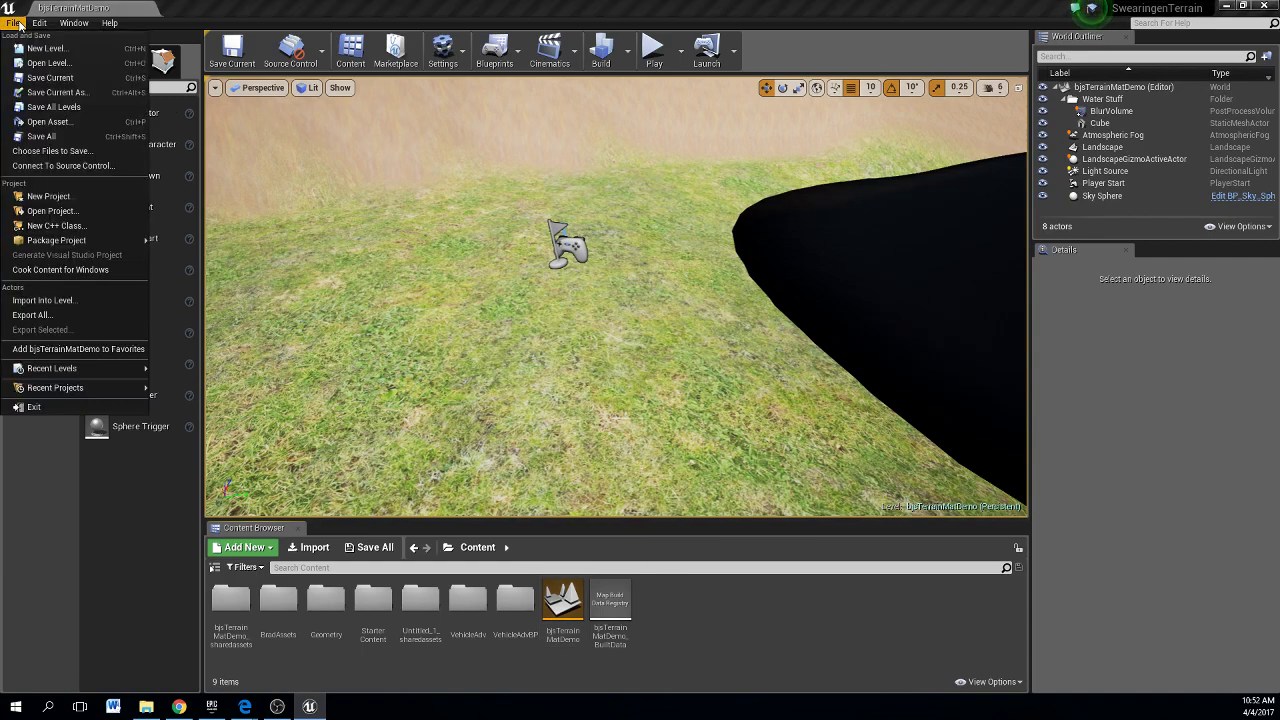
left_click(57, 211)
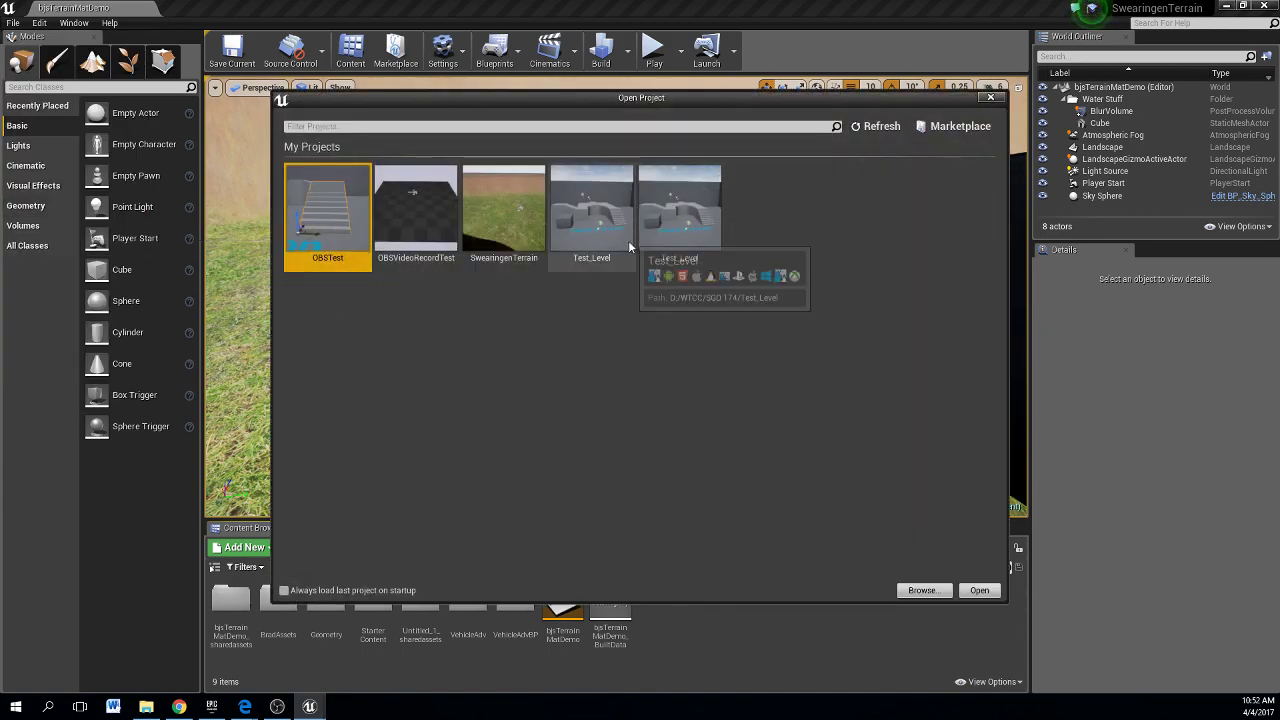
double_click(675, 222)
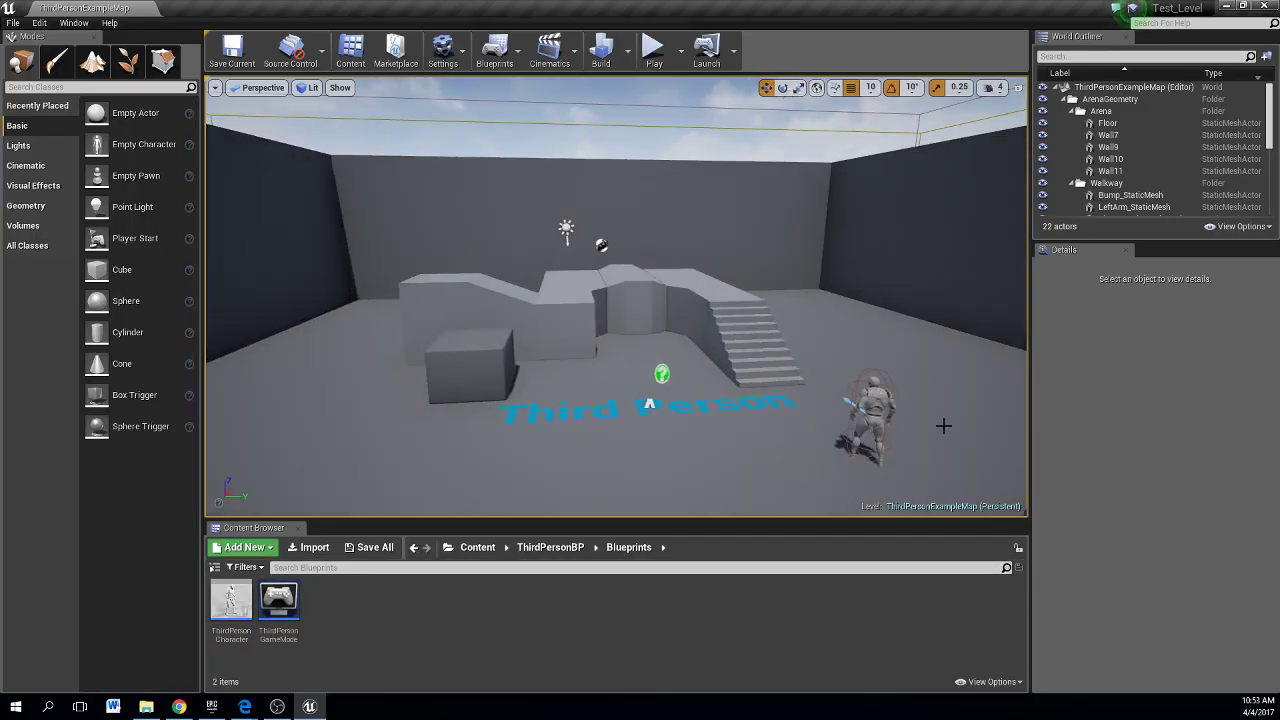
Select the third-person character in the level and browse the project content to the ThirdPersonBP/Blueprints folder
left_click(879, 402)
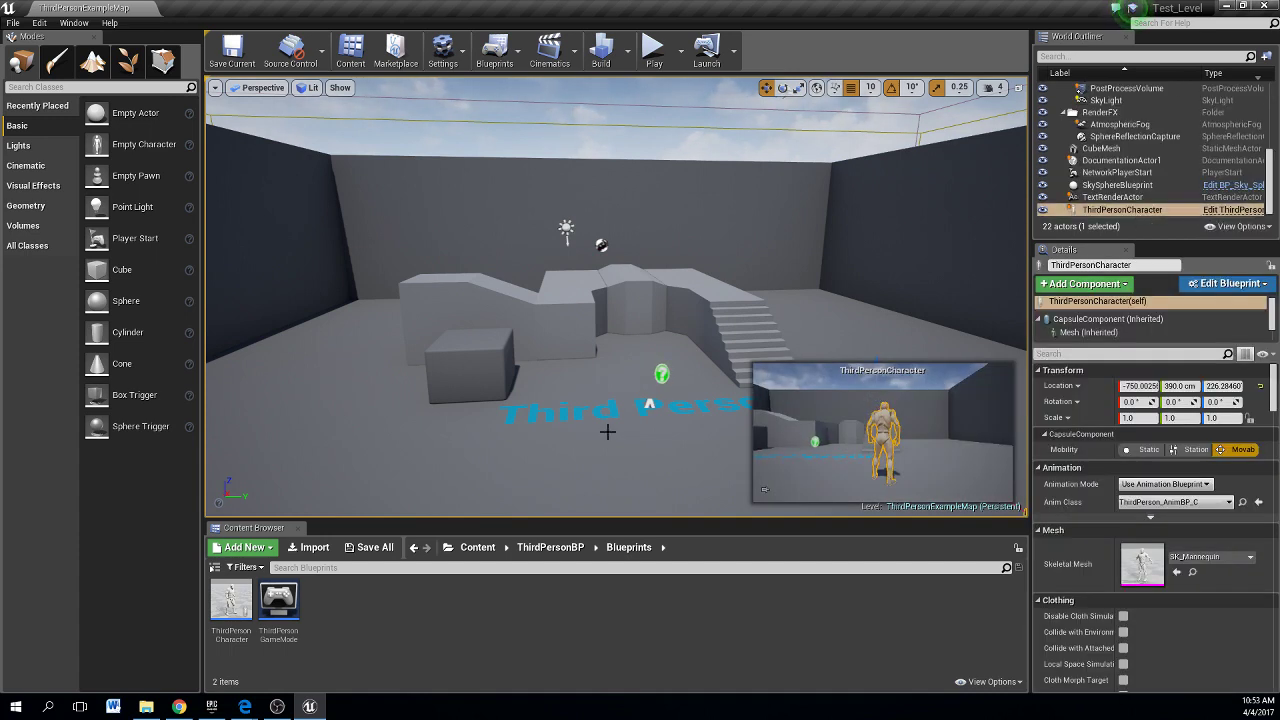
left_click(480, 550)
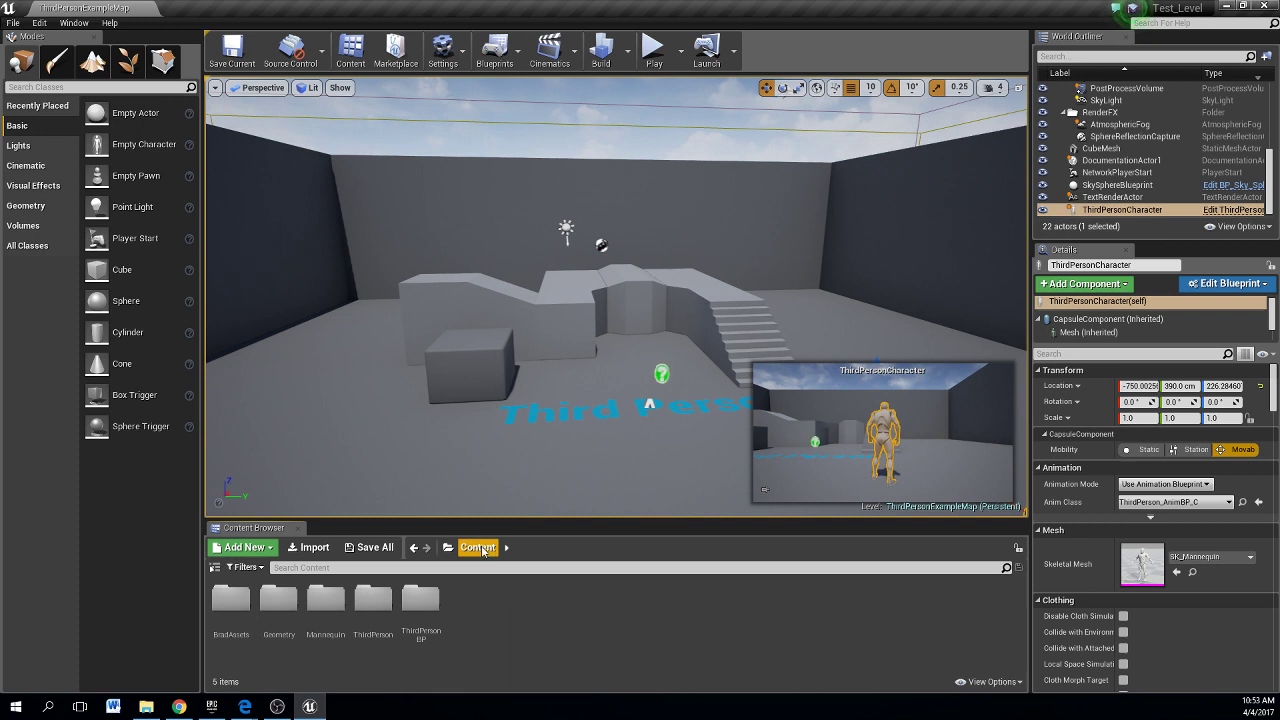
double_click(421, 605)
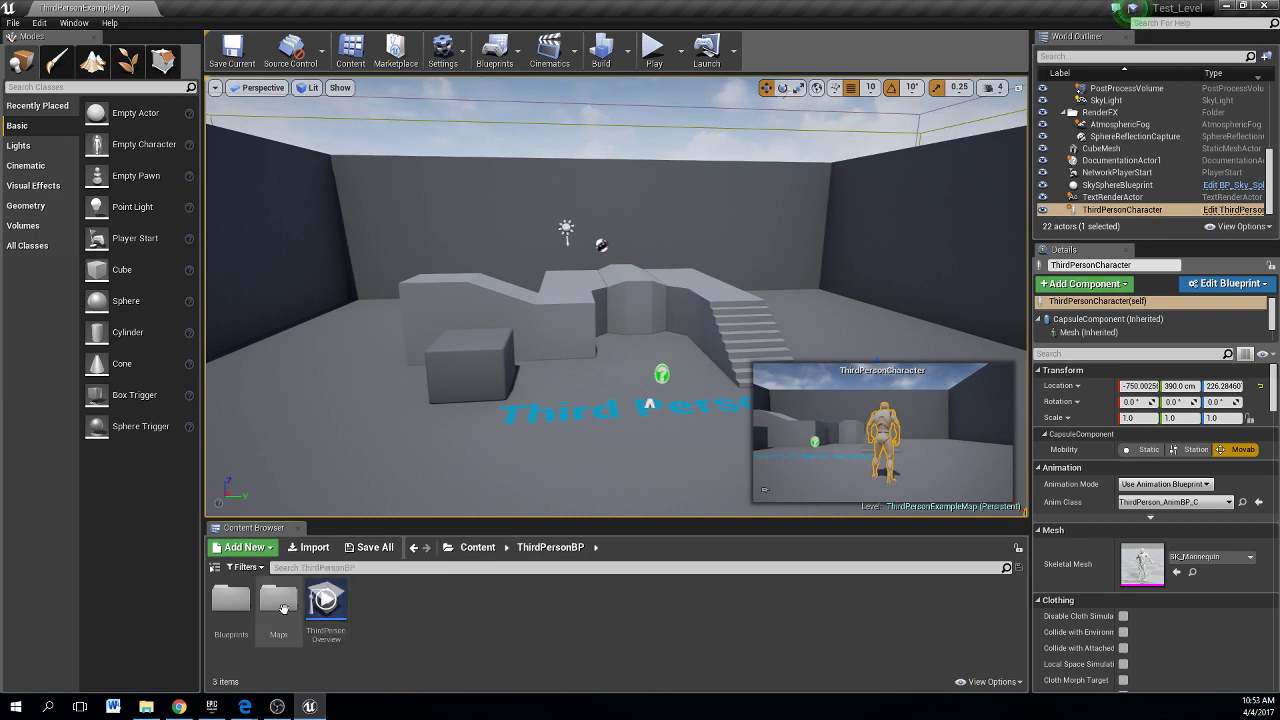
double_click(231, 598)
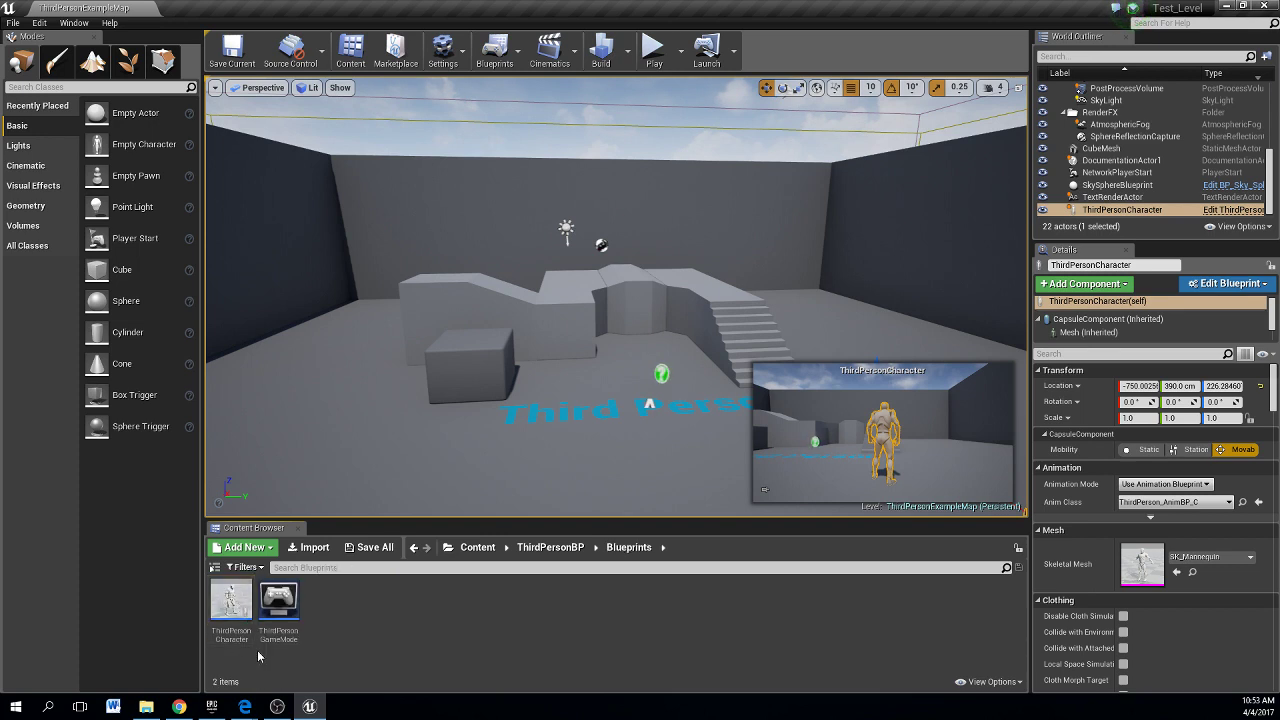
Migrate the ThirdPersonCharacter blueprint with its dependent assets to the SwearingenTerrain Content folder in D:/WTCC/SGD 174
left_click(231, 605)
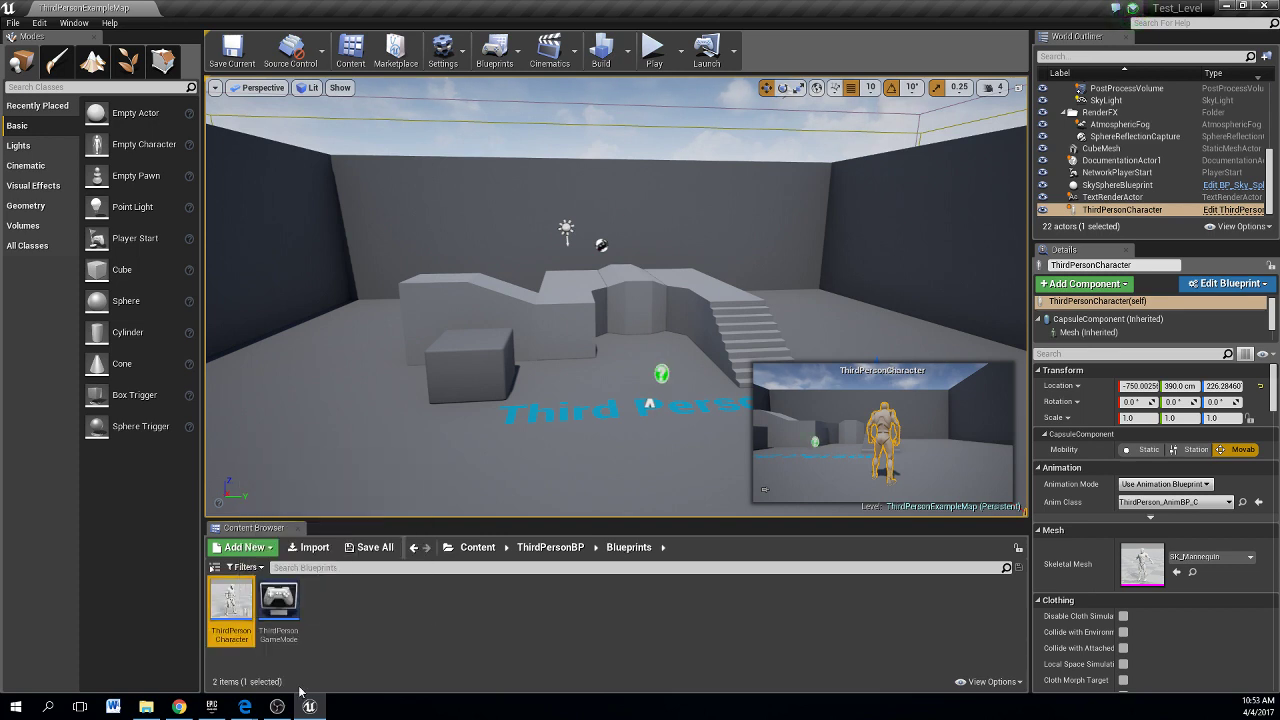
right_click(232, 603)
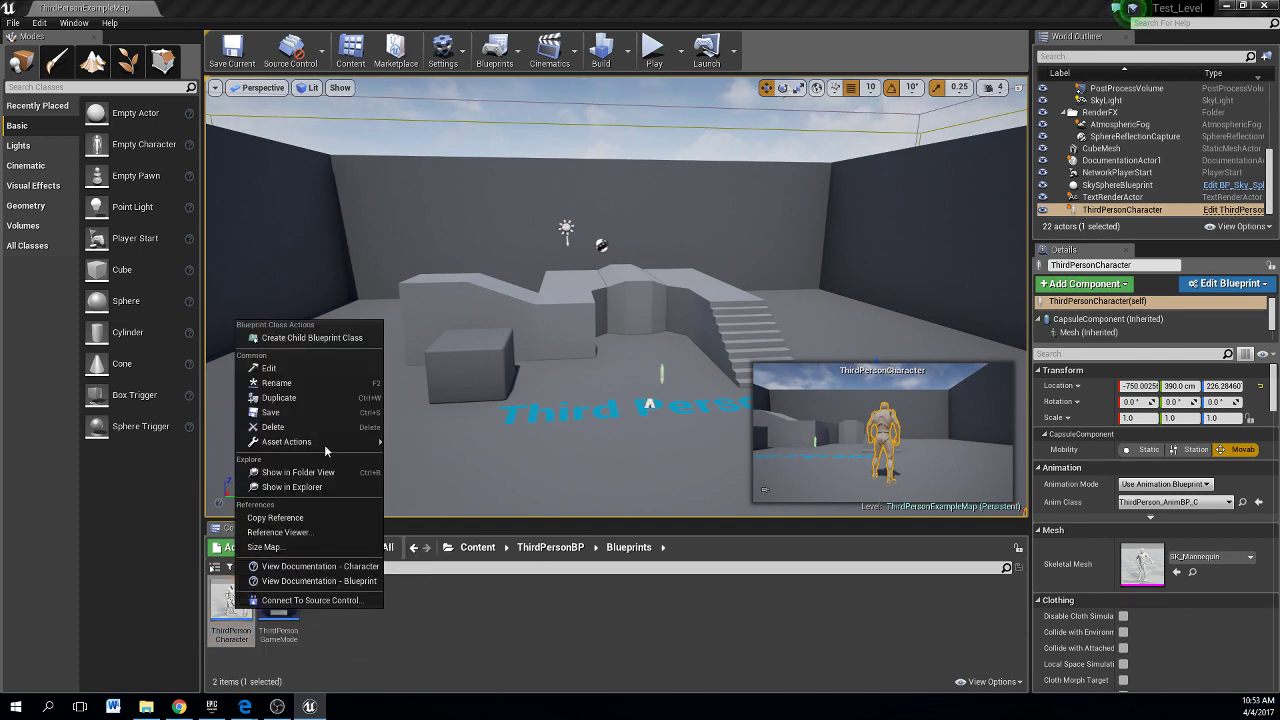
mouse_move(339, 446)
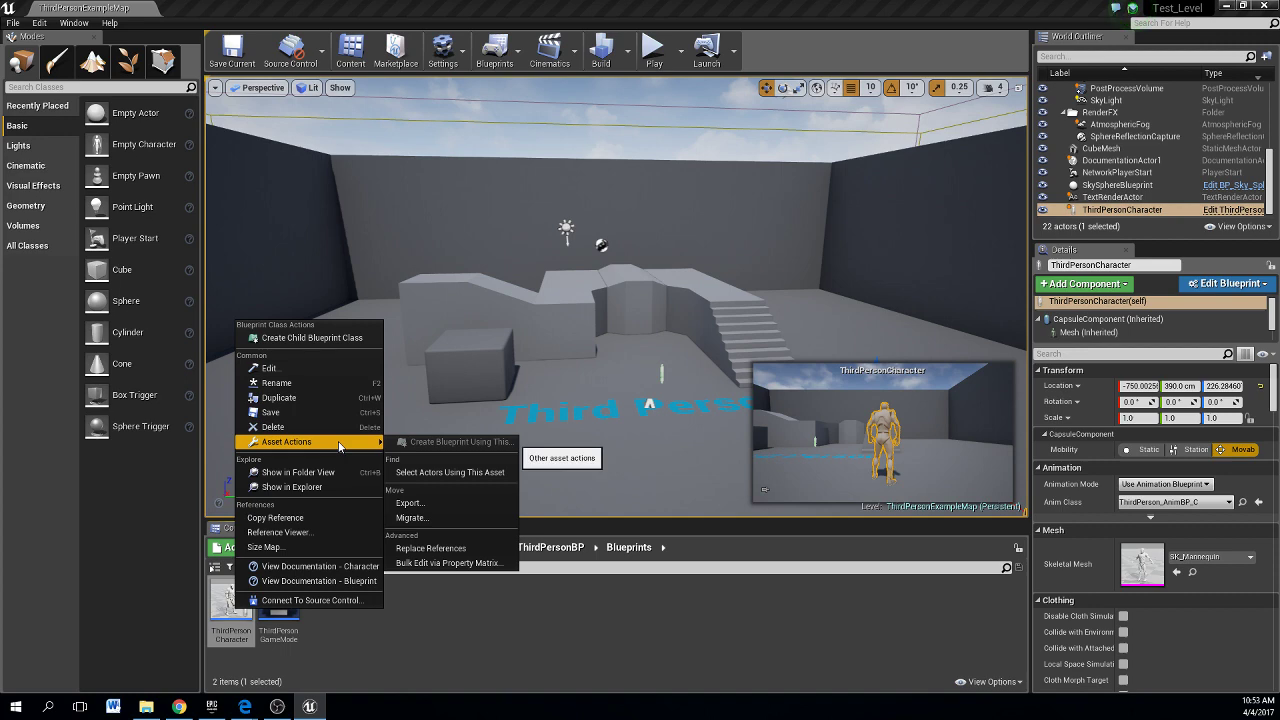
left_click(420, 517)
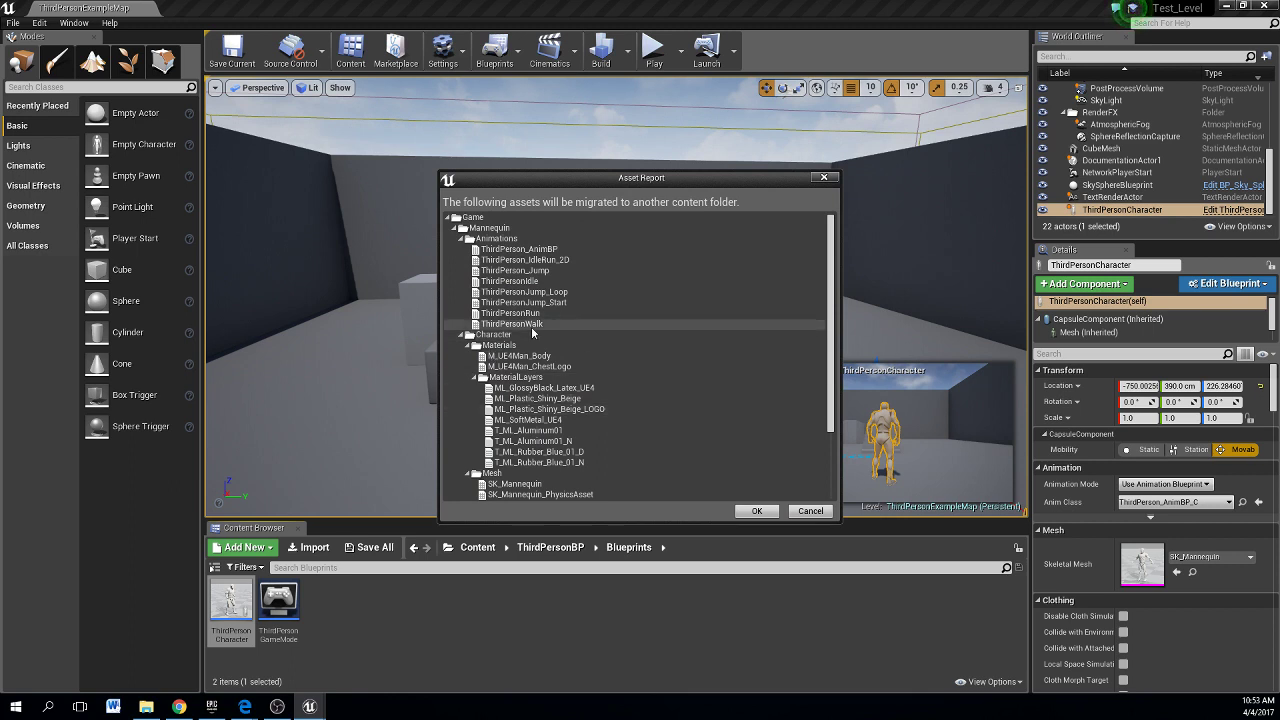
left_click(757, 511)
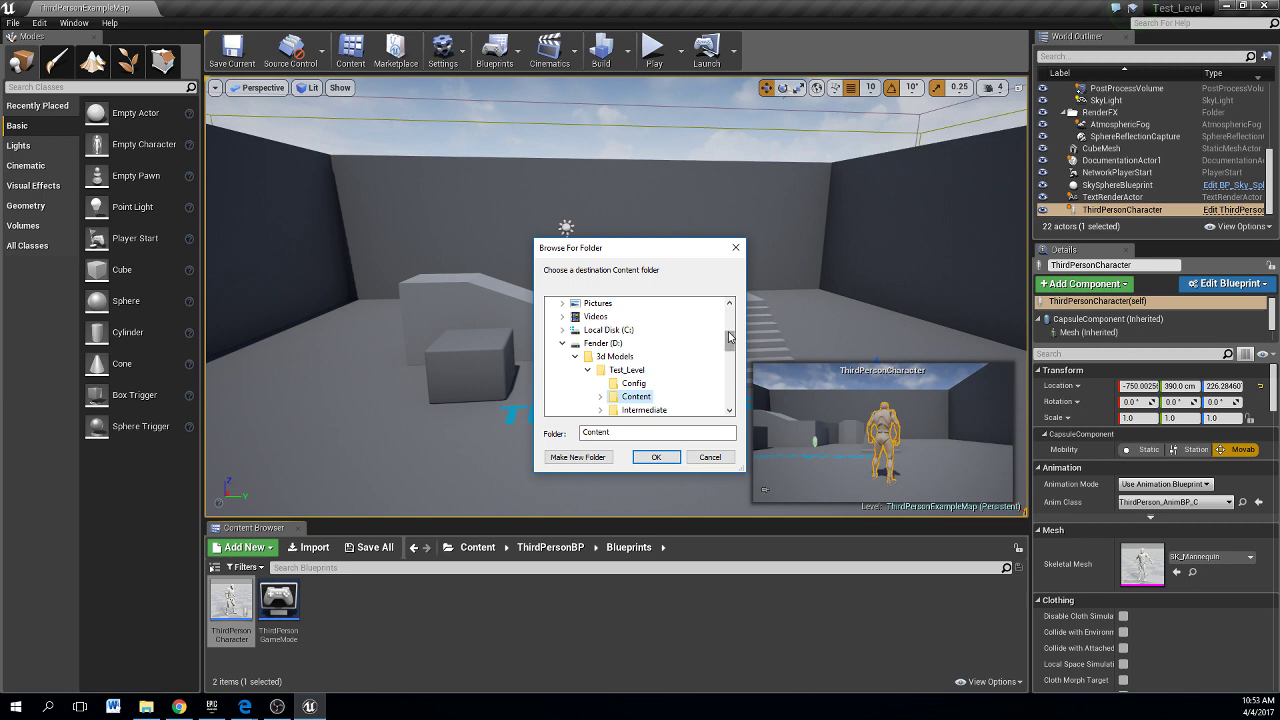
left_click_drag(729, 343, 737, 381)
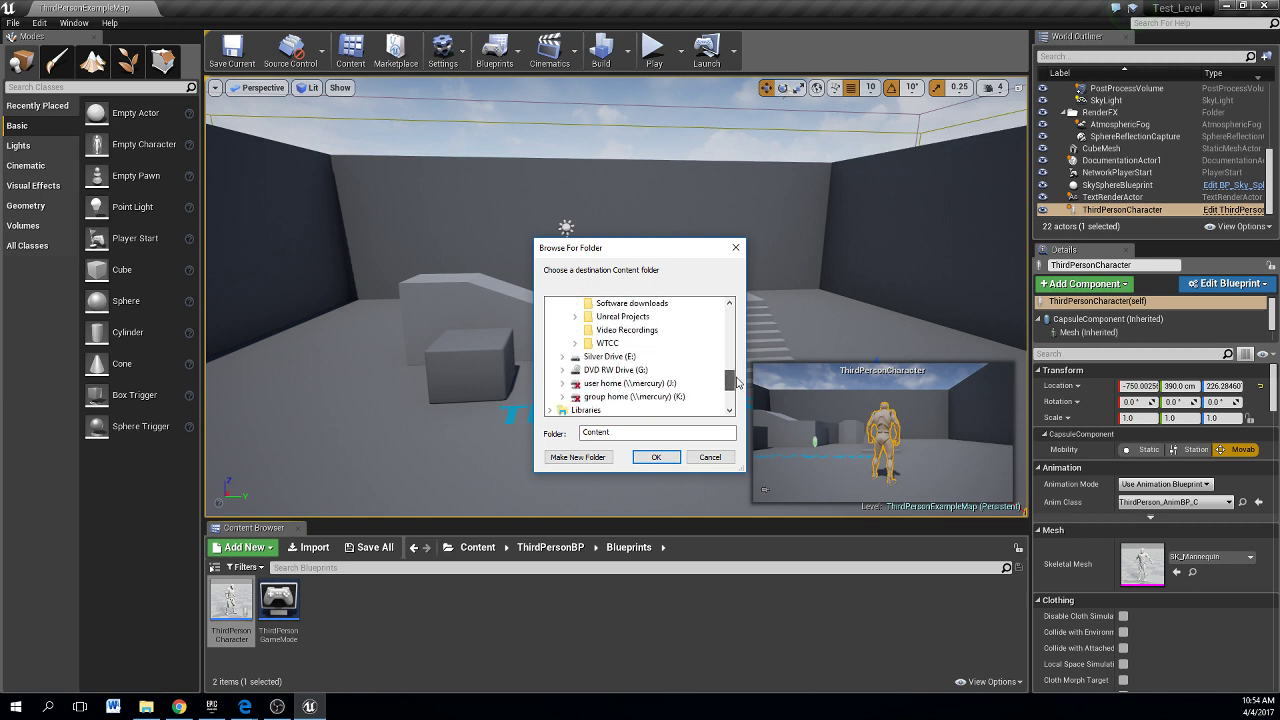
left_click(574, 344)
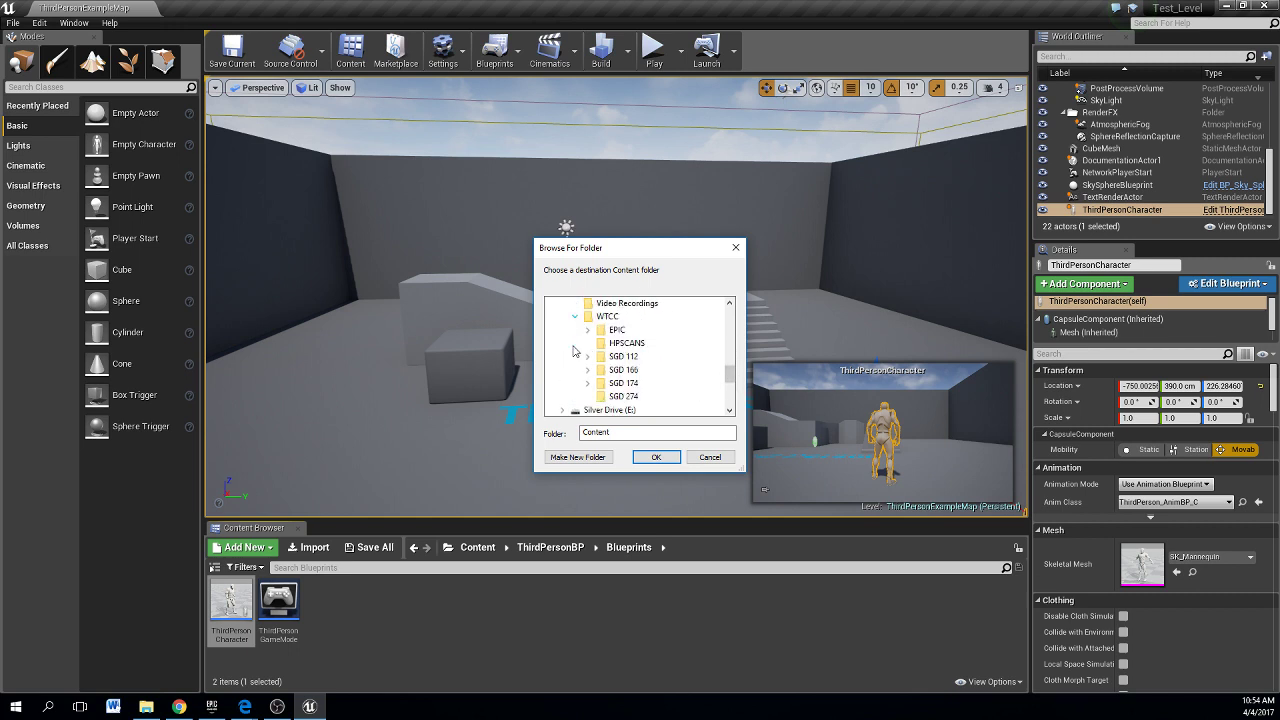
left_click(587, 383)
left_click_drag(729, 372, 730, 379)
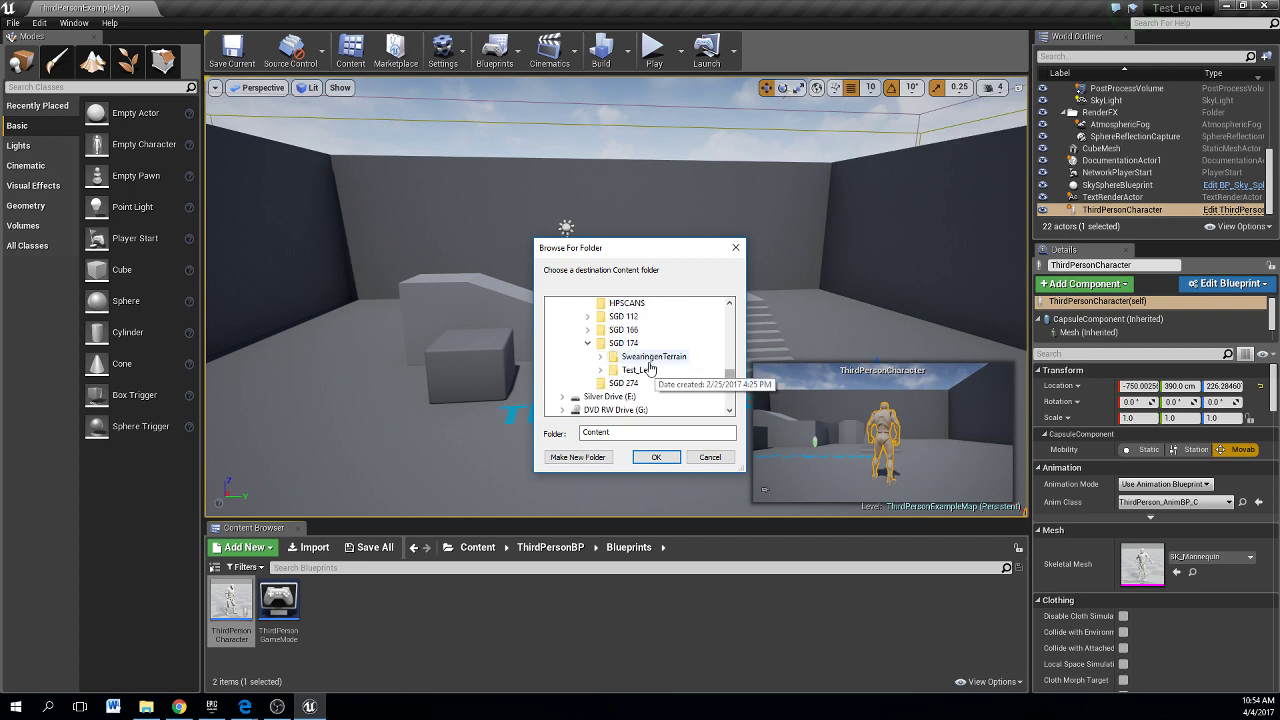
left_click(603, 359)
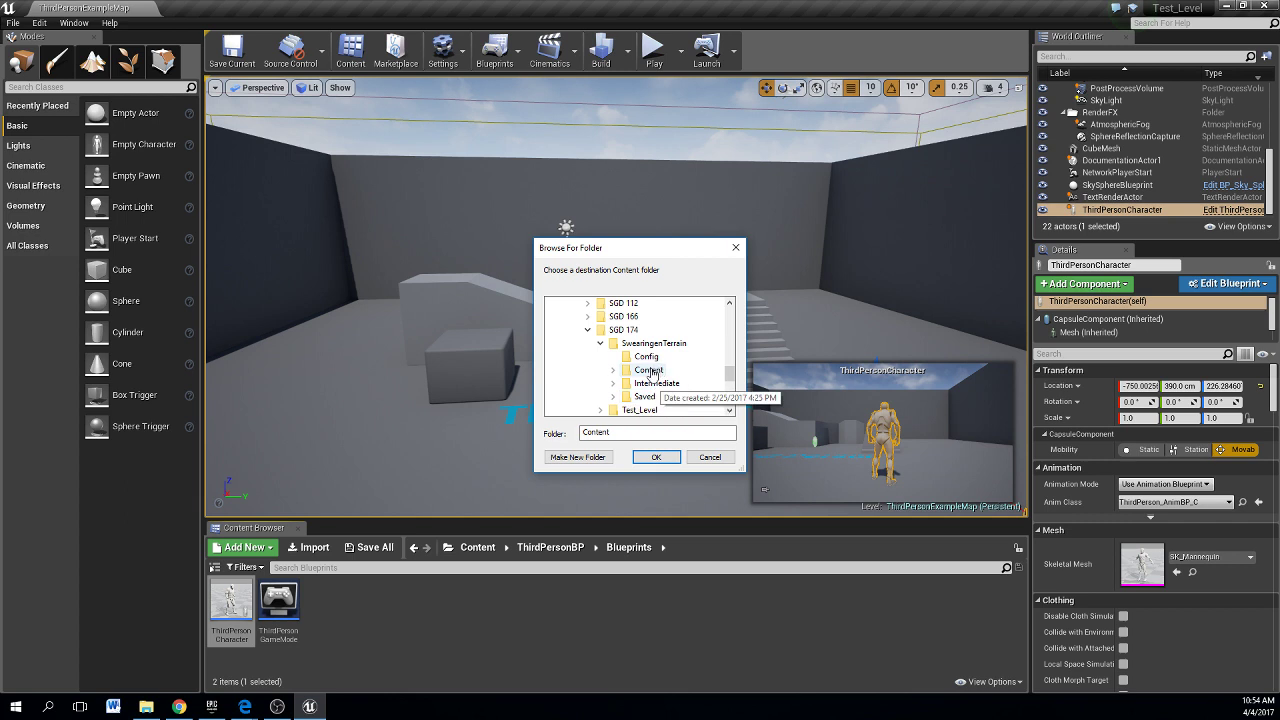
double_click(651, 372)
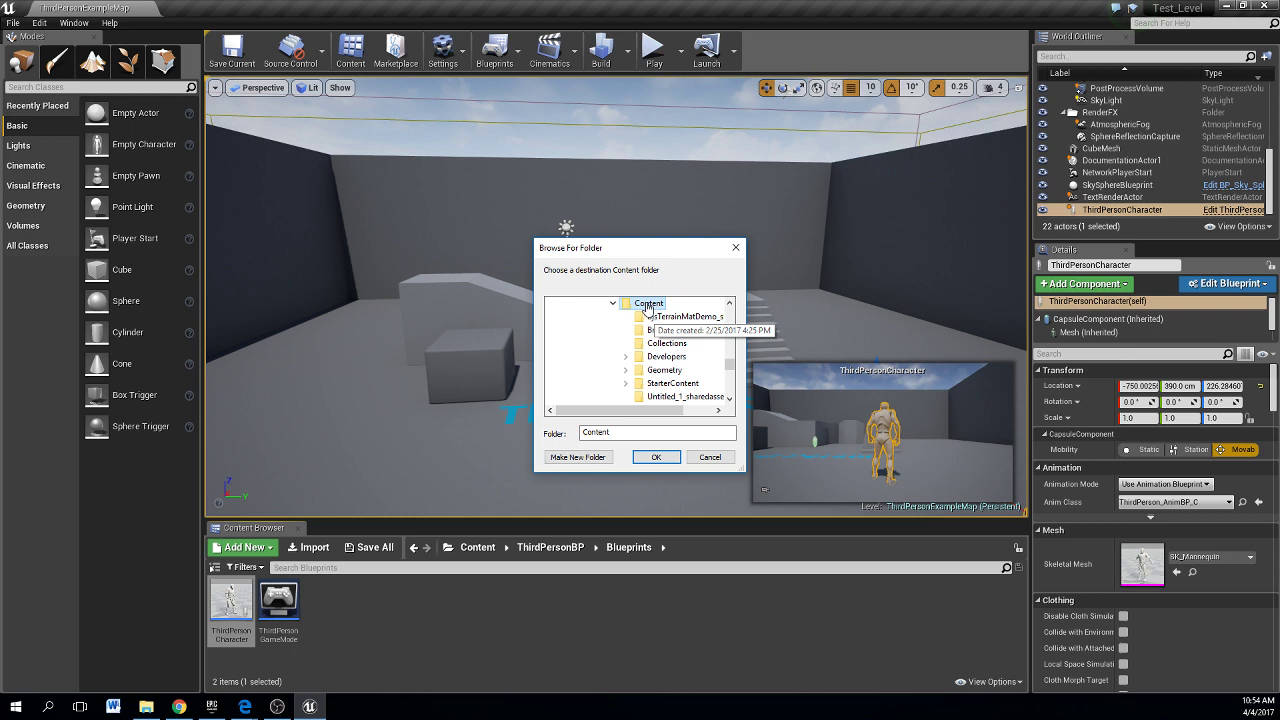
left_click(657, 457)
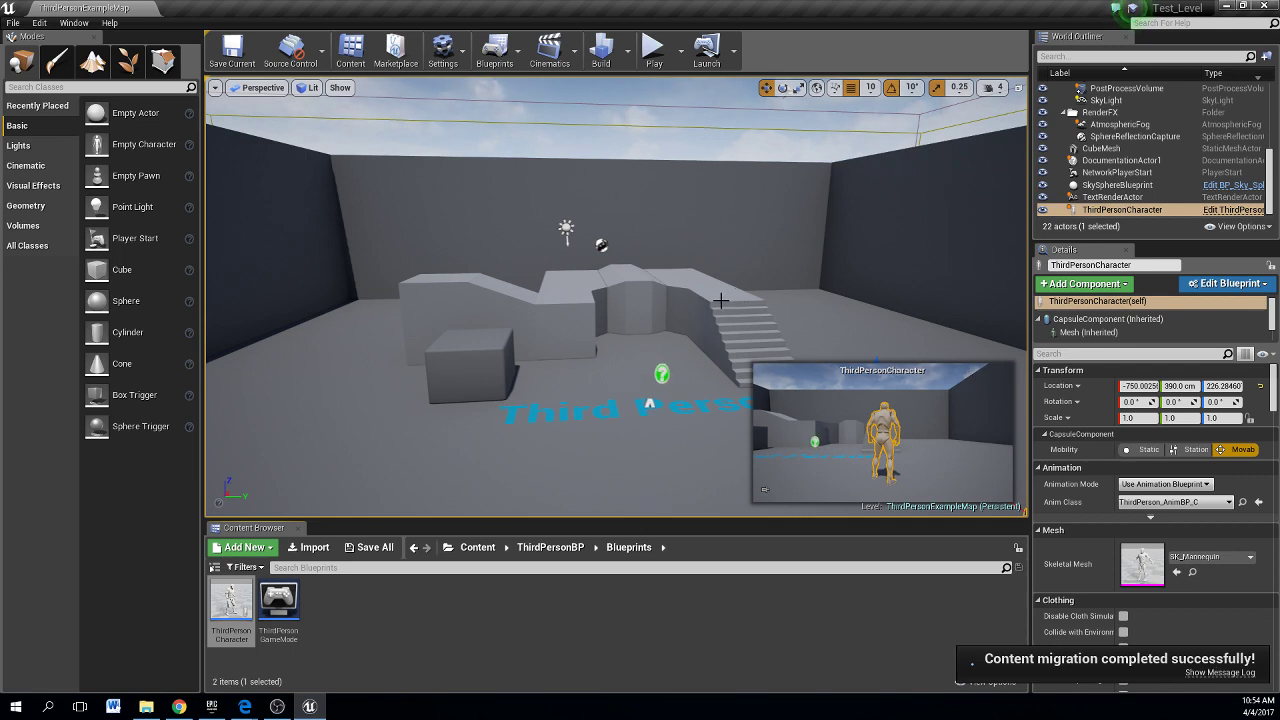
Open the project's engine Input settings and expand the action mappings and axis mappings
left_click(39, 22)
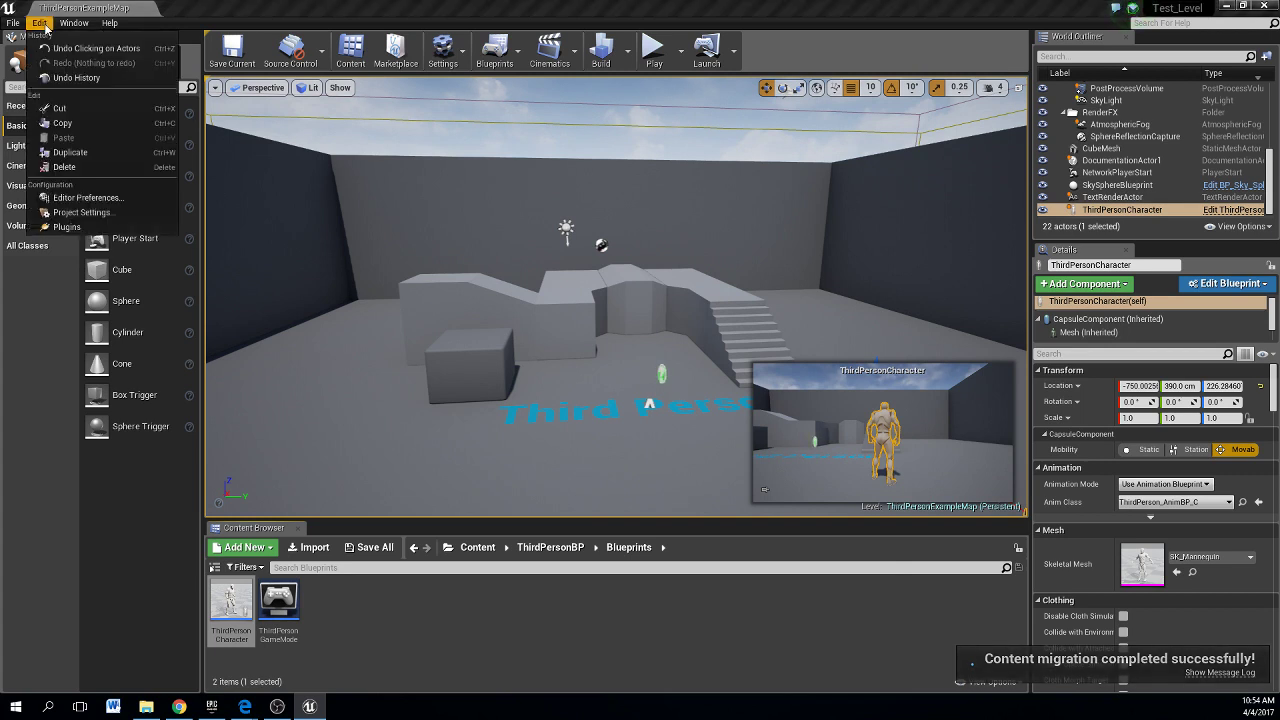
left_click(87, 213)
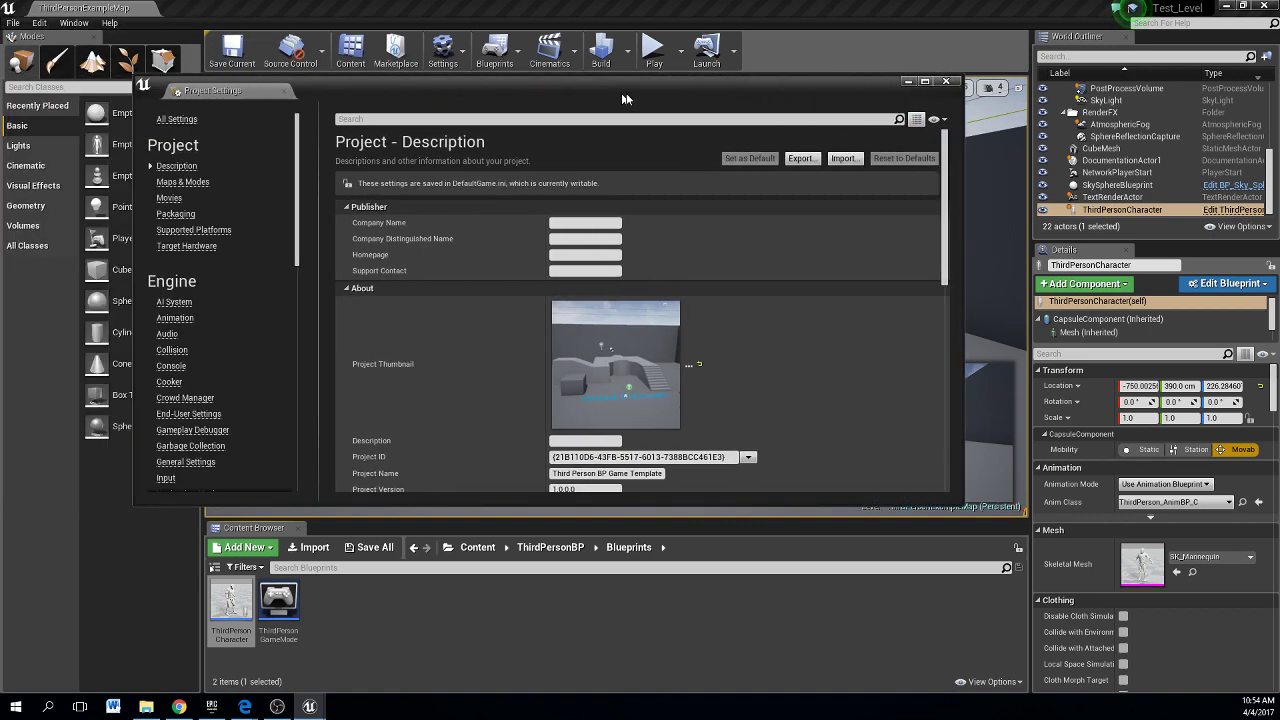
left_click_drag(623, 96, 698, 88)
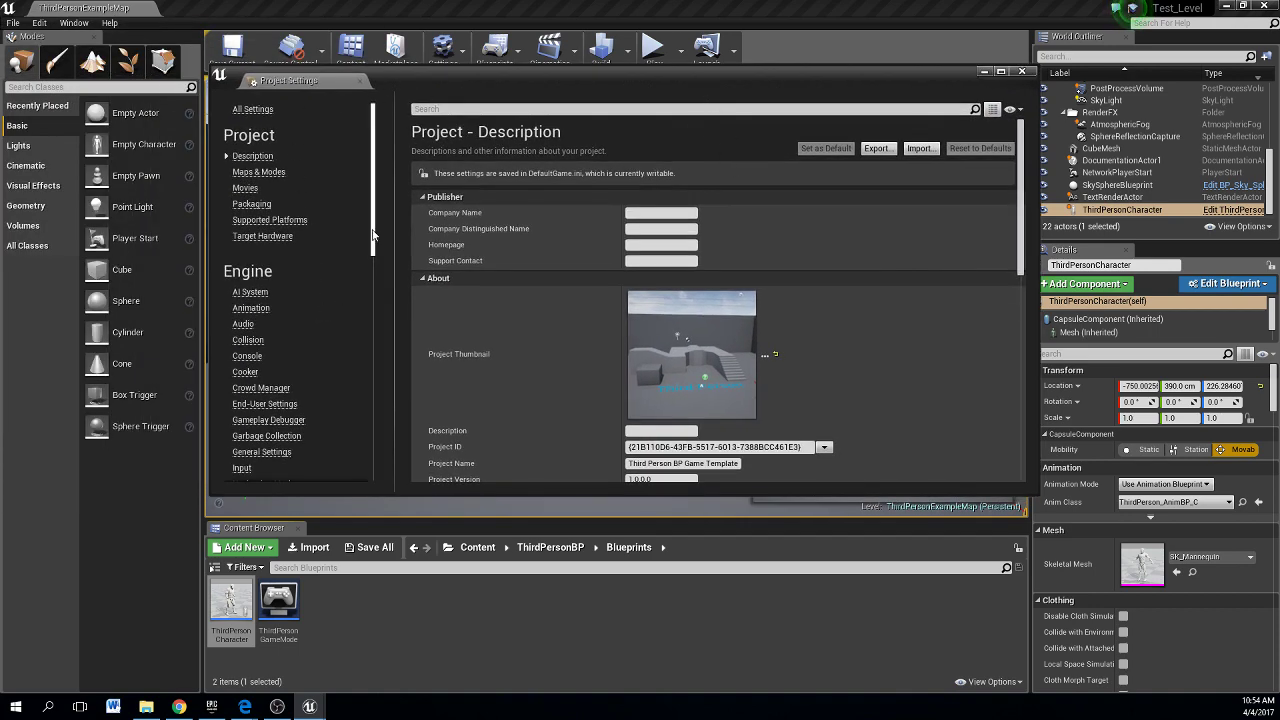
left_click_drag(372, 238, 373, 283)
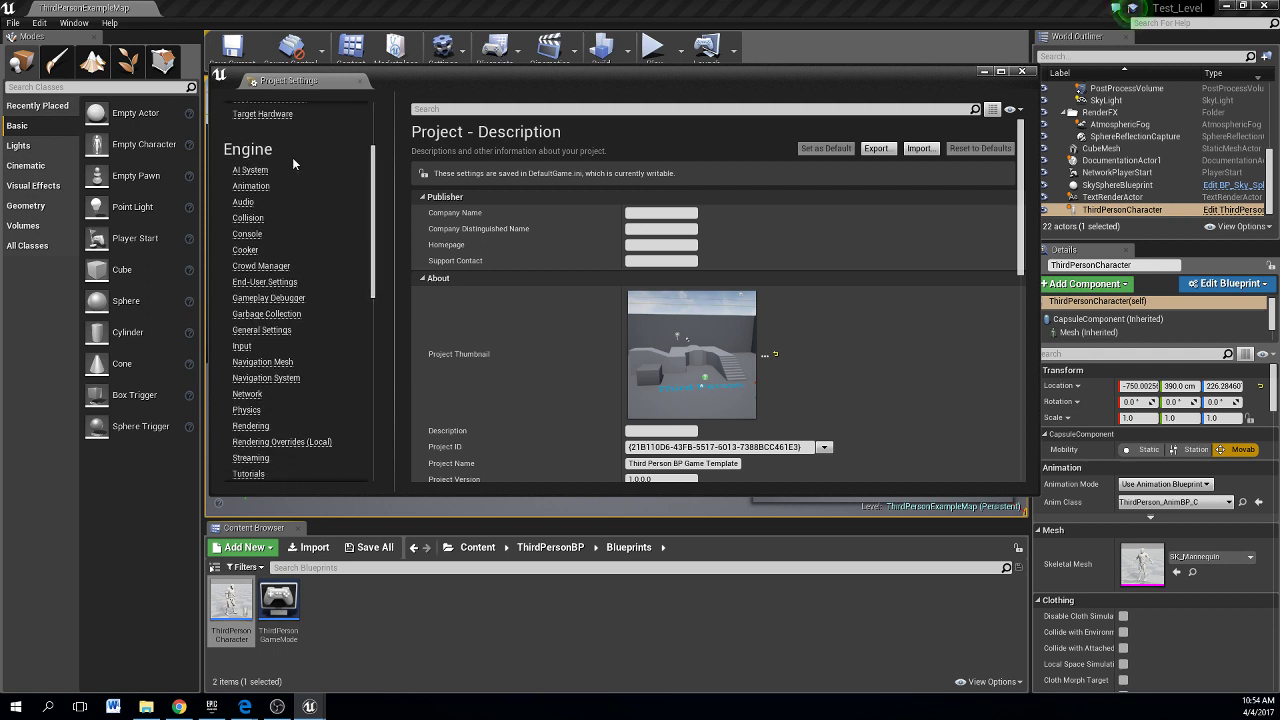
left_click(245, 348)
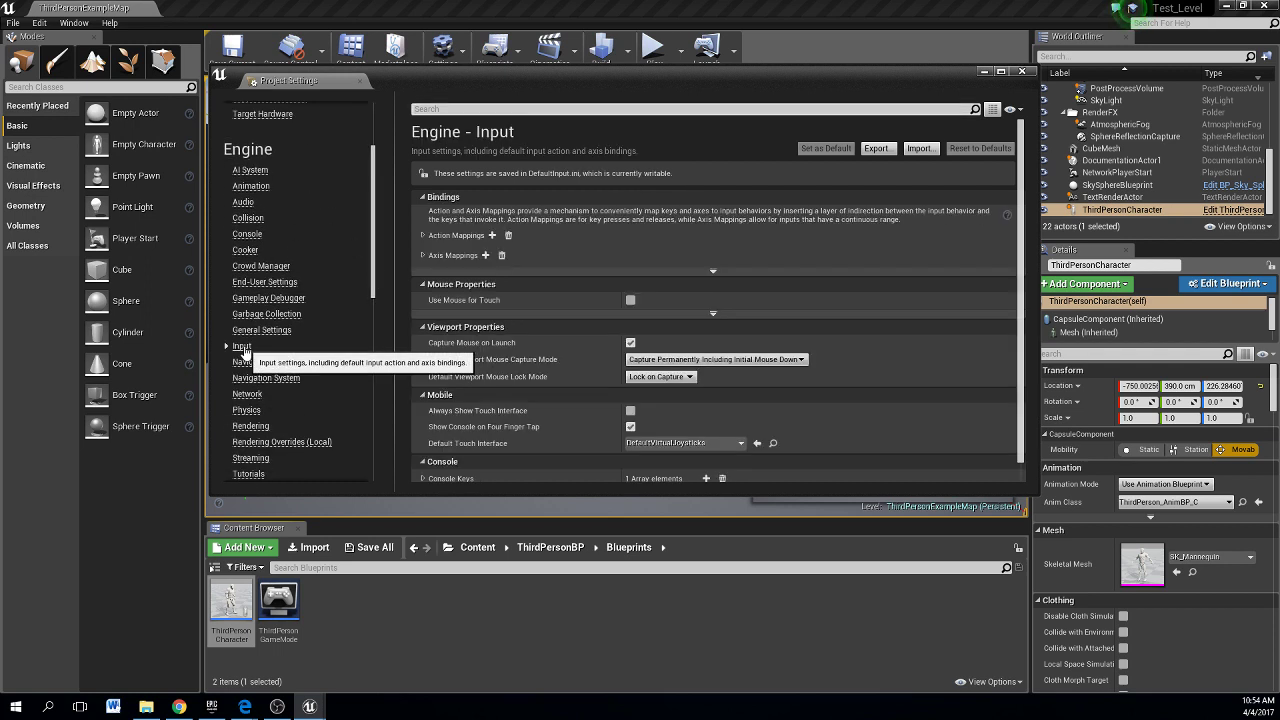
left_click(422, 255)
left_click(423, 235)
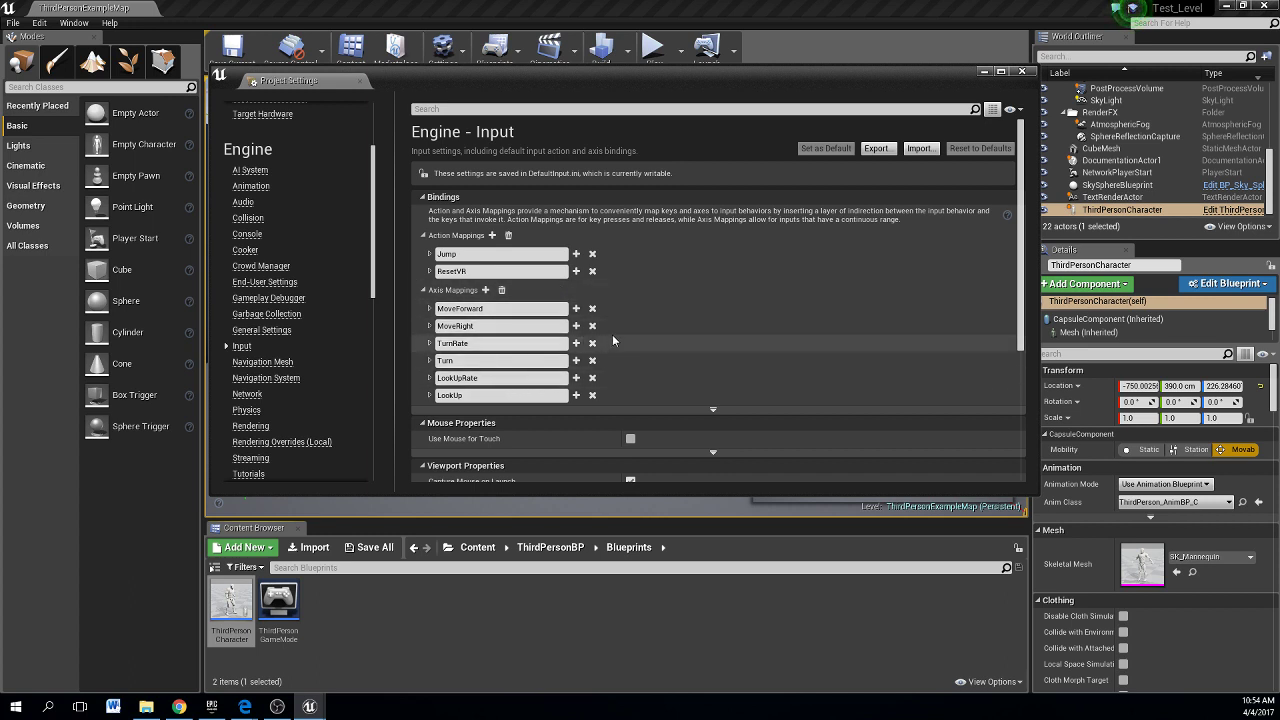
Export the input settings as a config file under the default backup name to D:/WTCC/SGD 174 and close the project settings
left_click(876, 148)
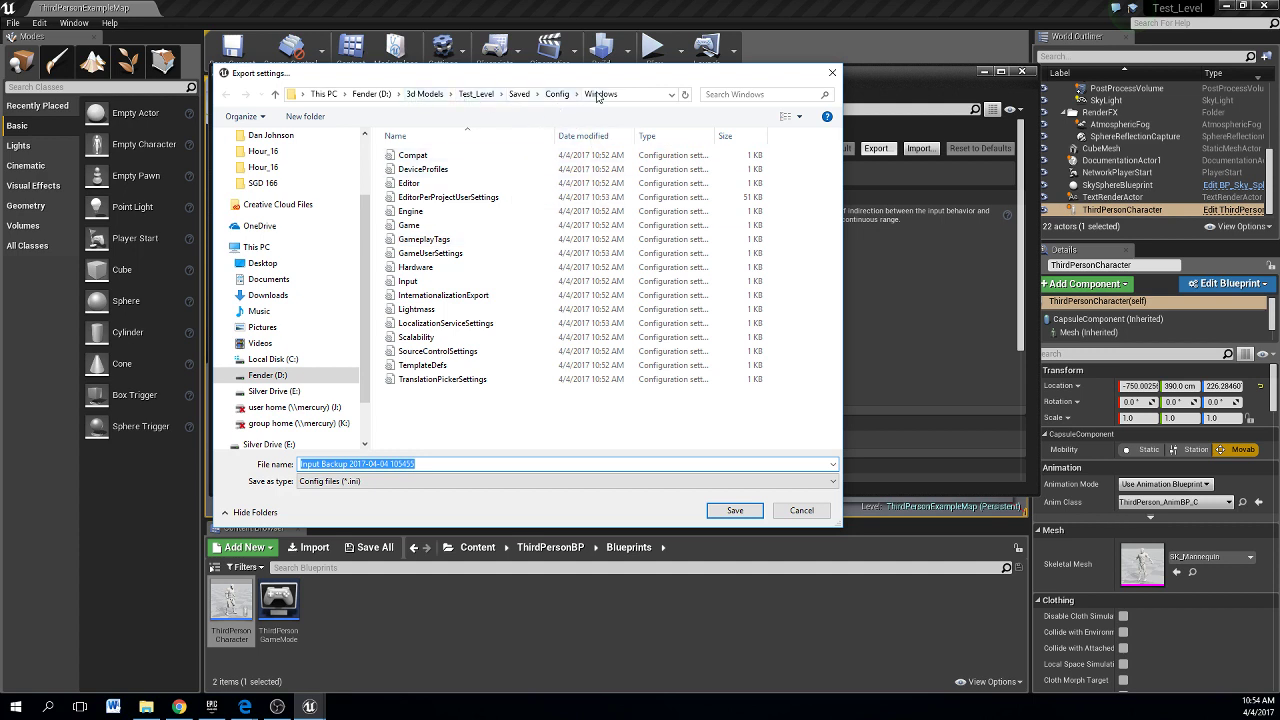
left_click(372, 94)
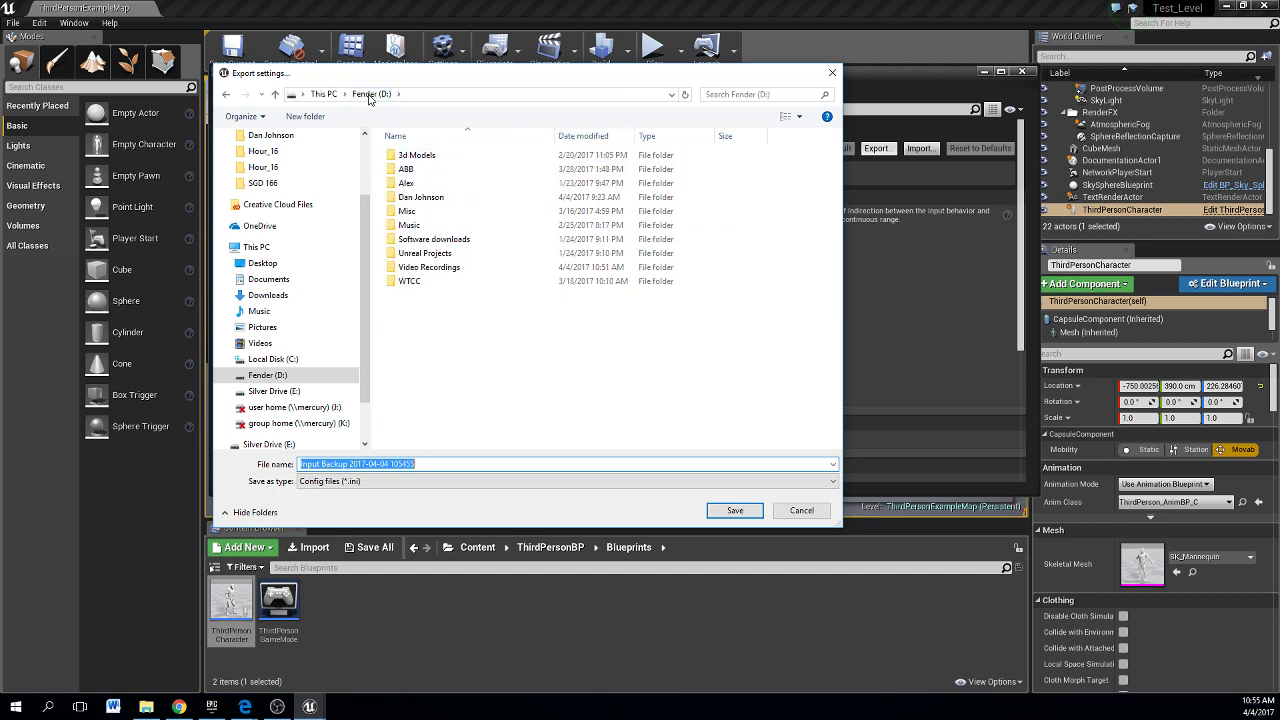
double_click(418, 283)
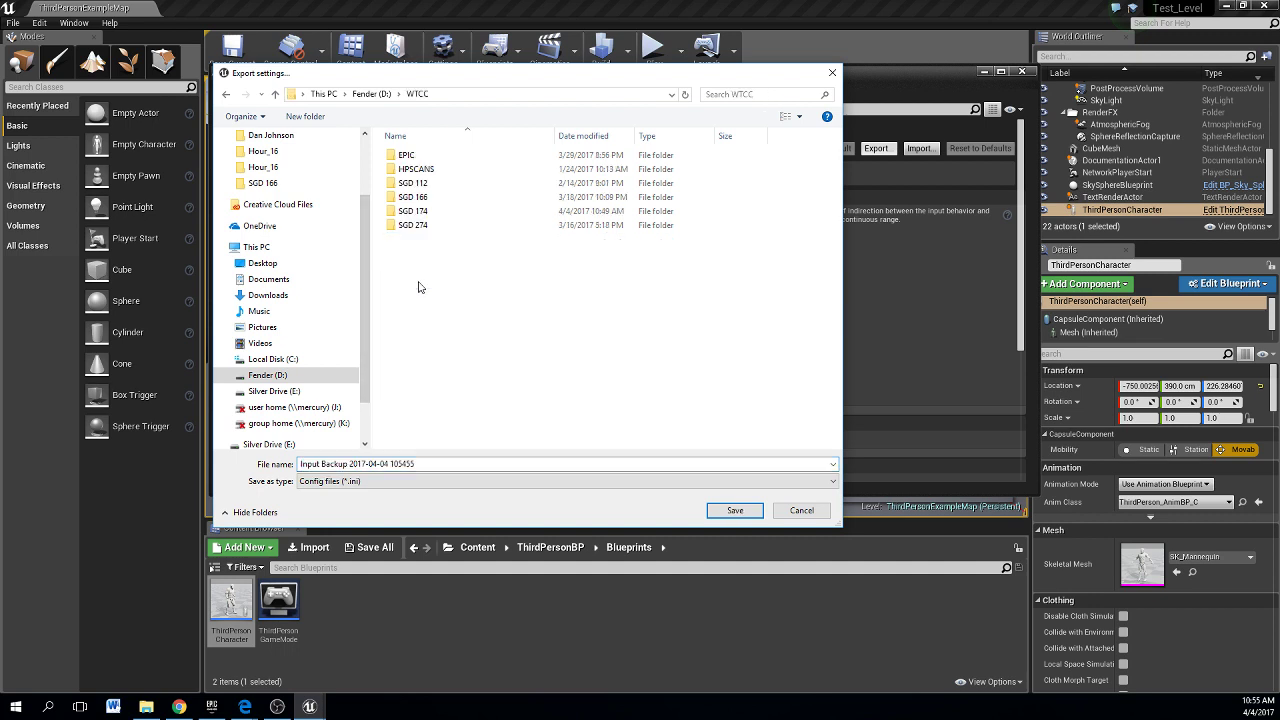
double_click(425, 211)
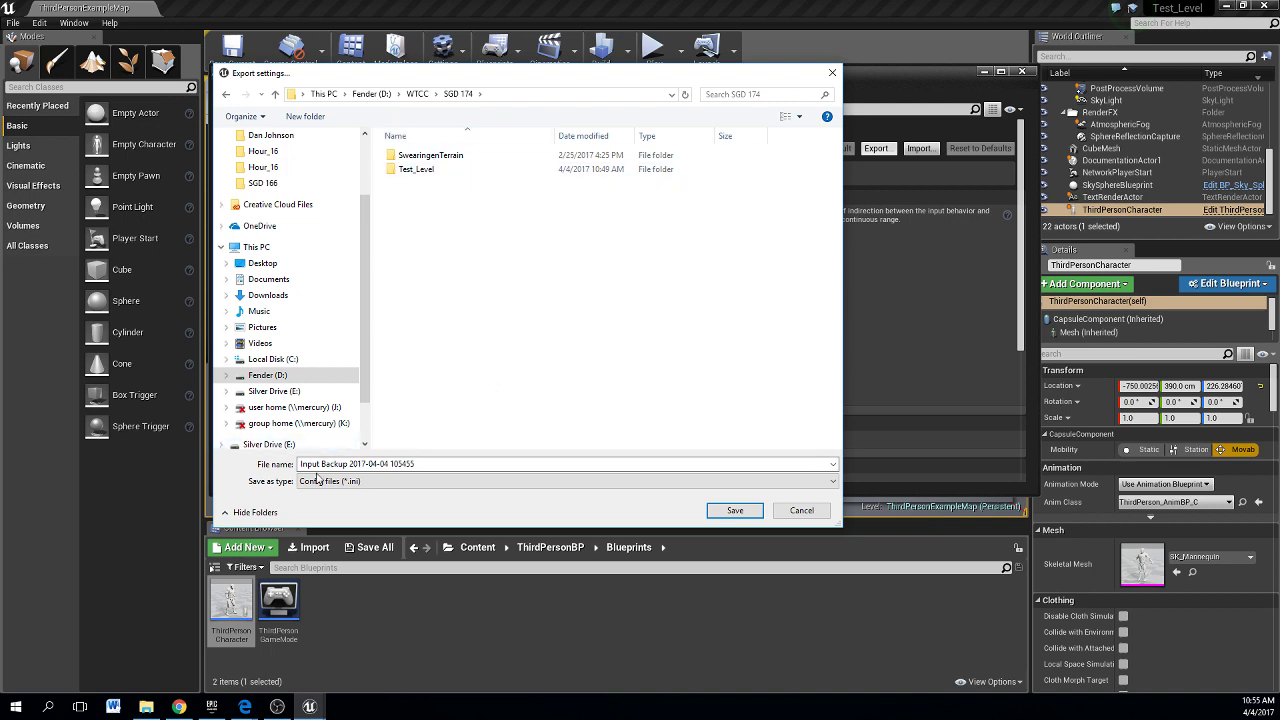
left_click(735, 511)
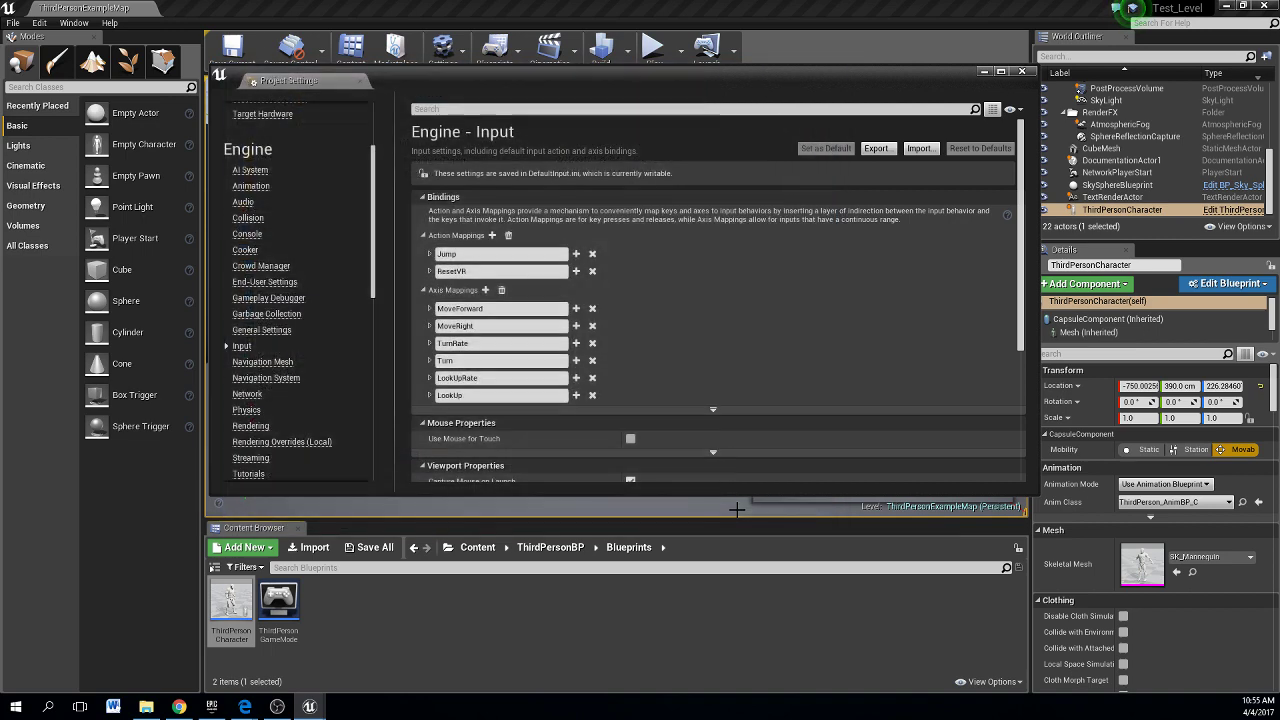
left_click(1020, 74)
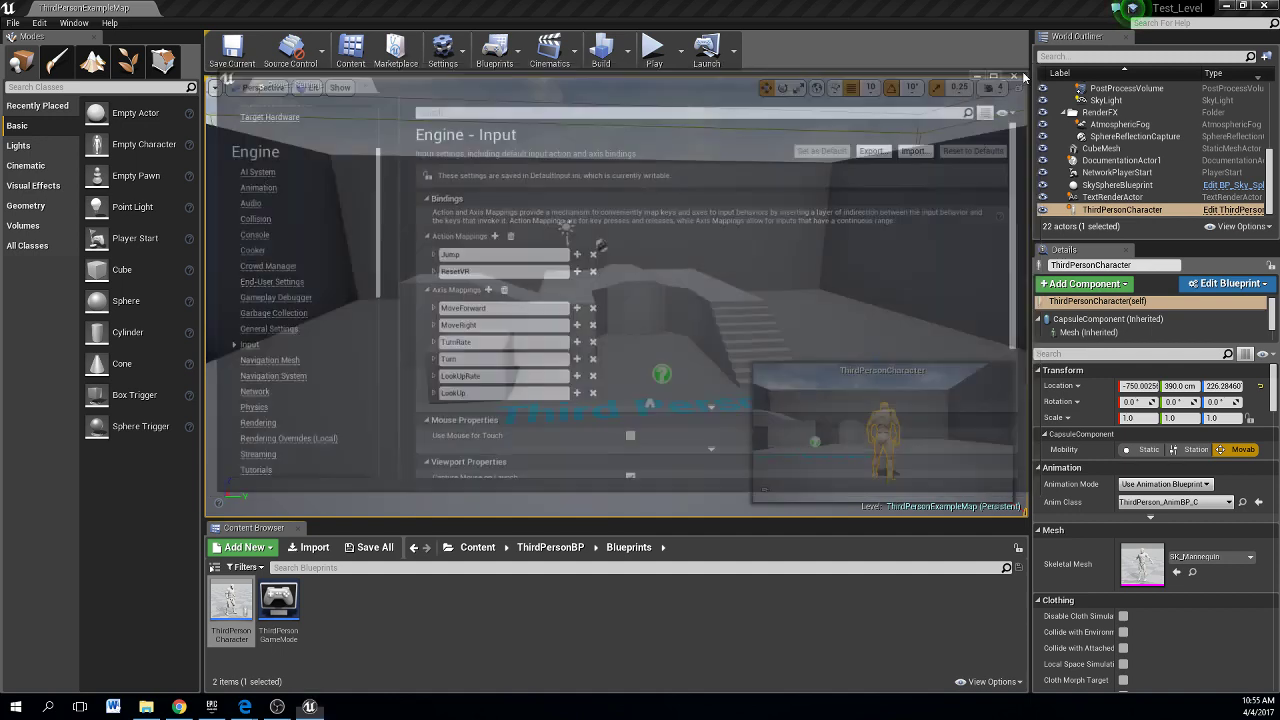
Open the SwearingenTerrain project stored in D:/WTCC/SGD 174
left_click(14, 23)
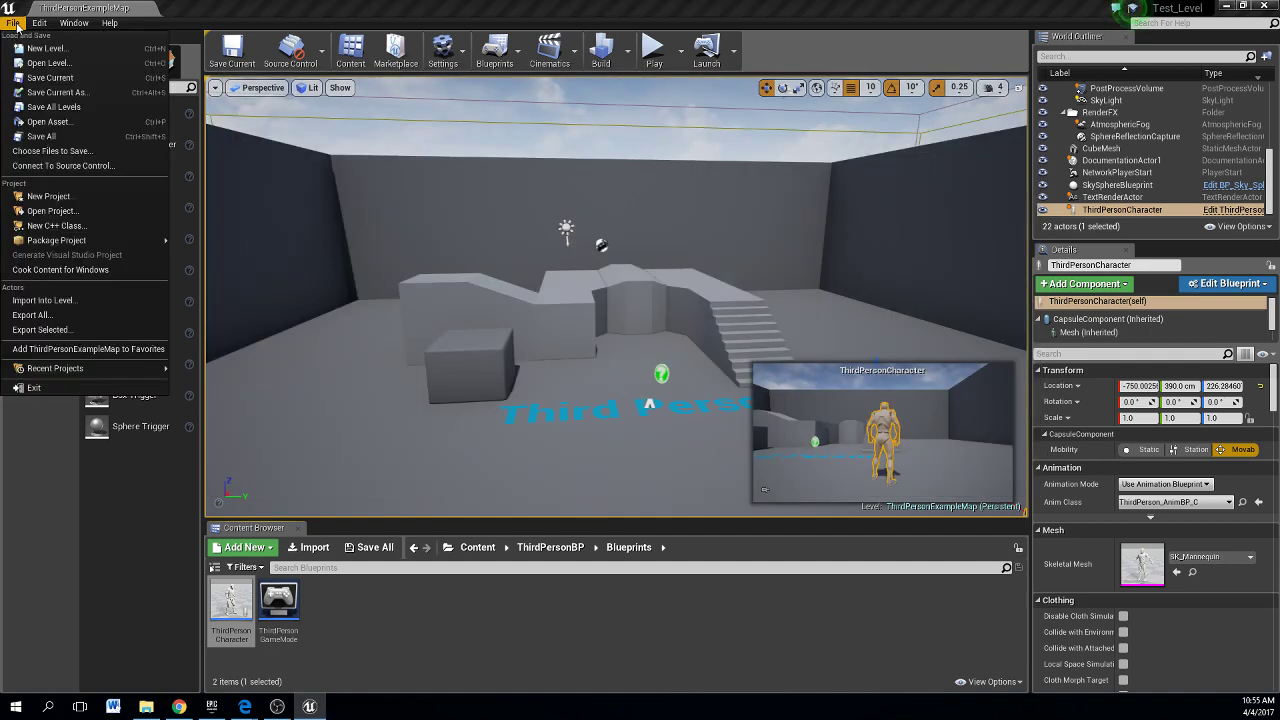
left_click(67, 213)
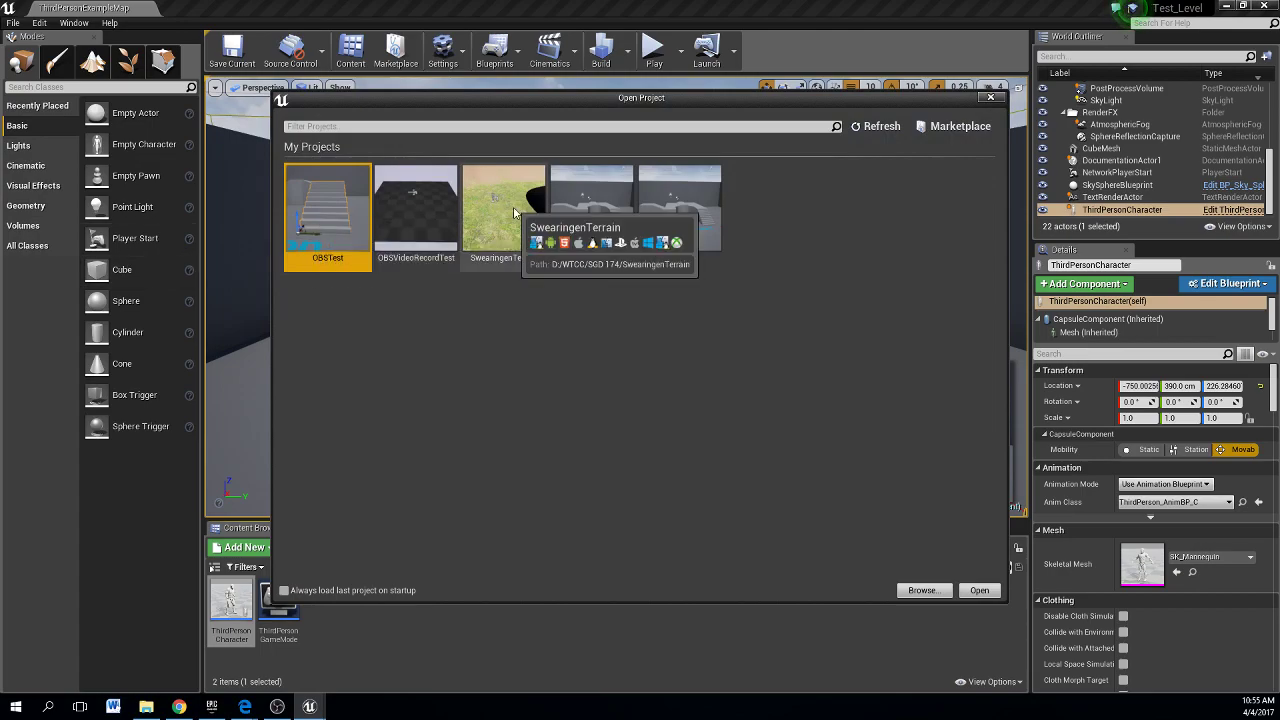
double_click(513, 206)
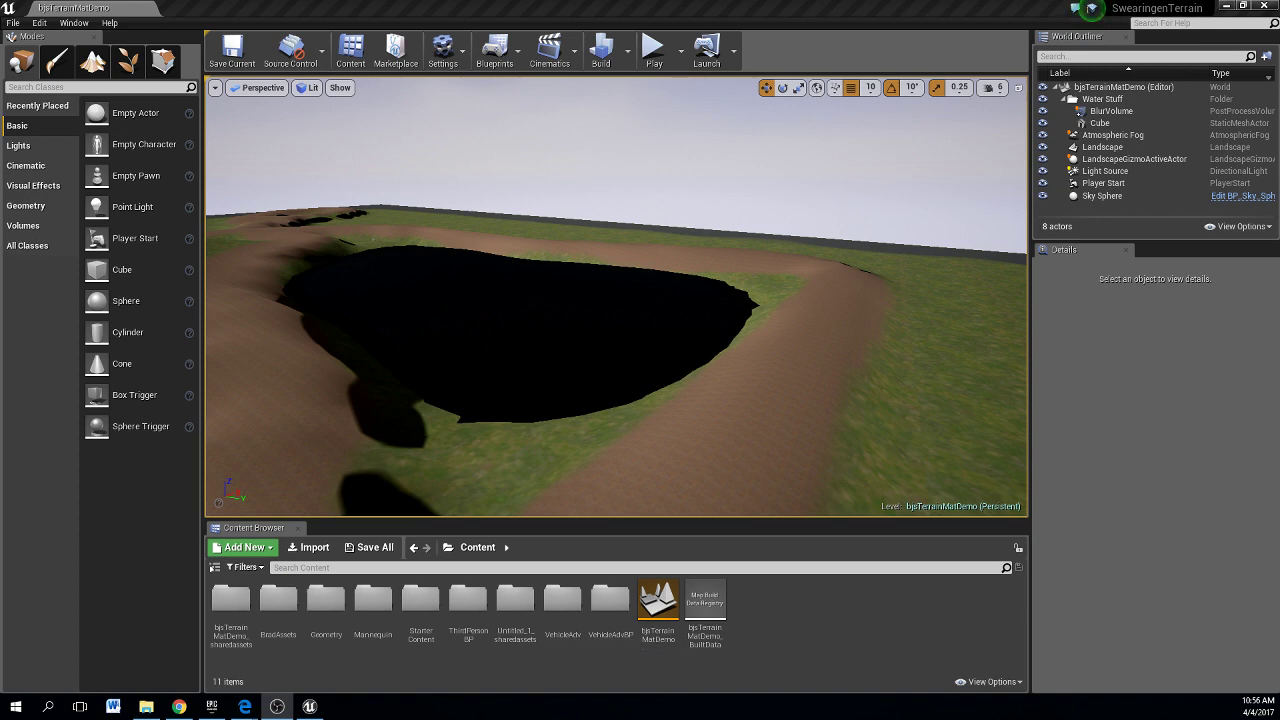
Place the ThirdPersonCharacter from ThirdPersonBP/Blueprints on the dirt ridge beyond the Player Start, at about X 7050, Y -1810, Z 436 cm
right_click_drag(616, 296, 485, 387)
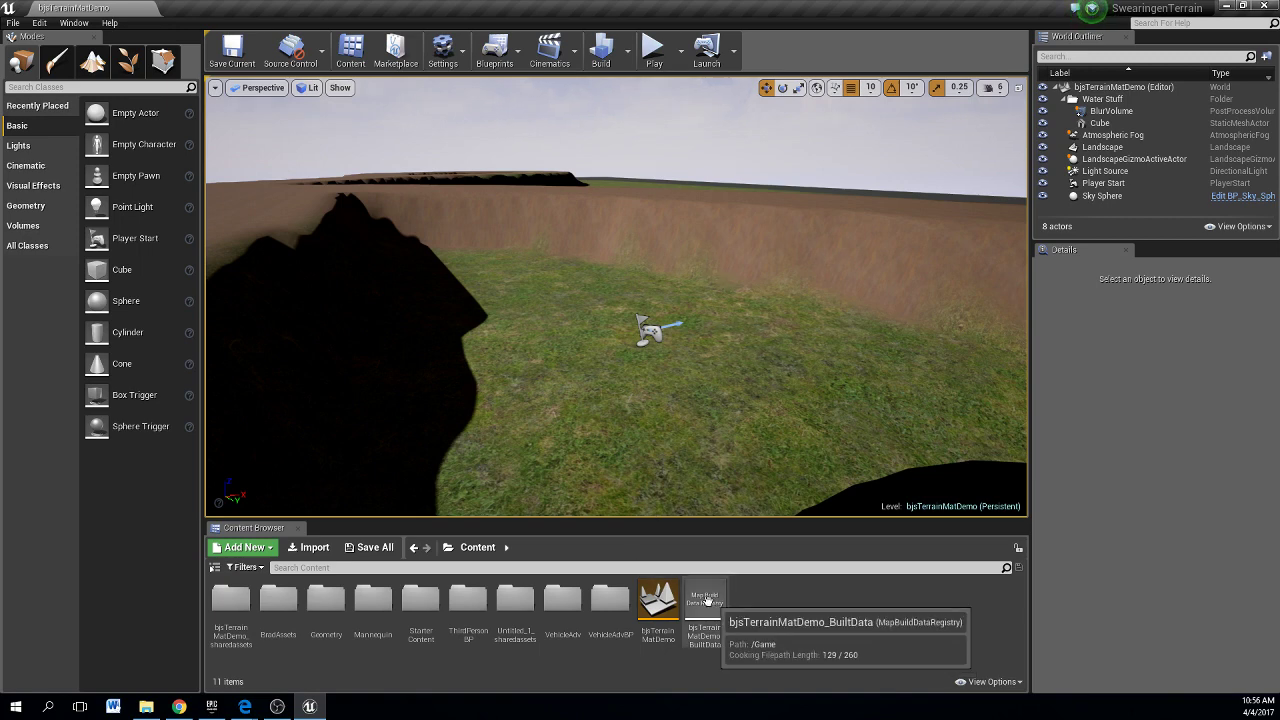
left_click(466, 550)
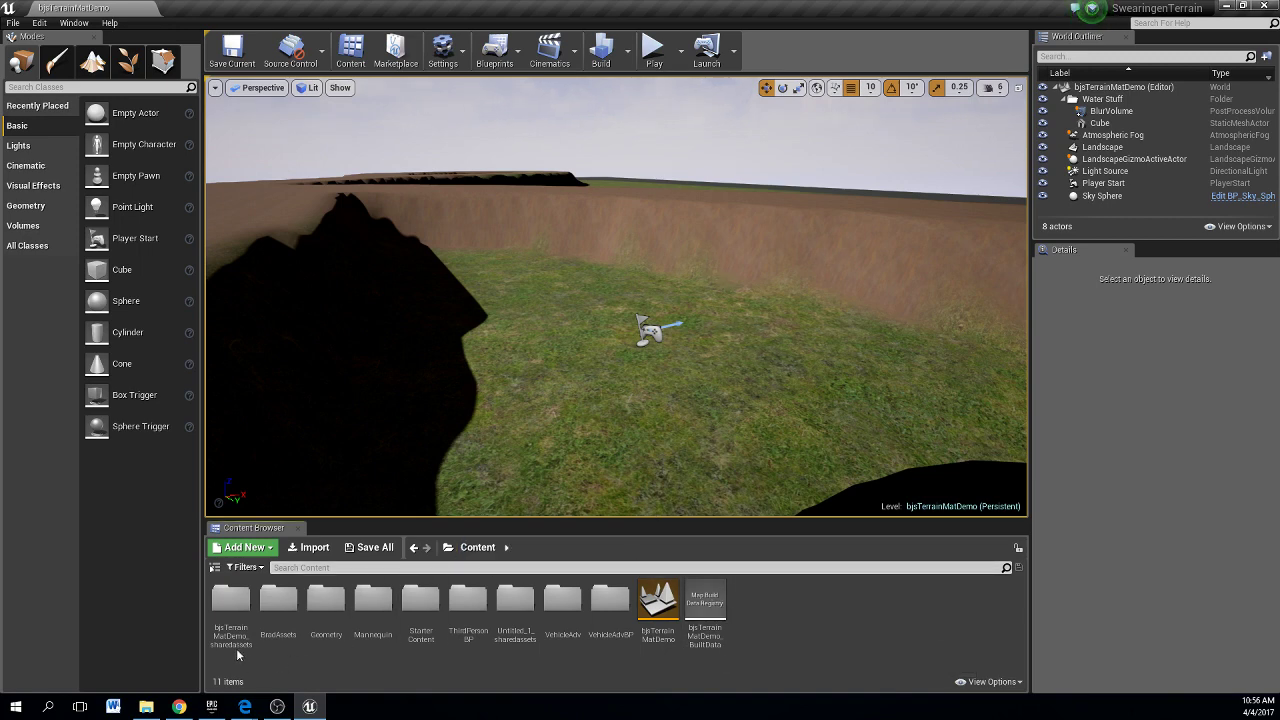
double_click(476, 599)
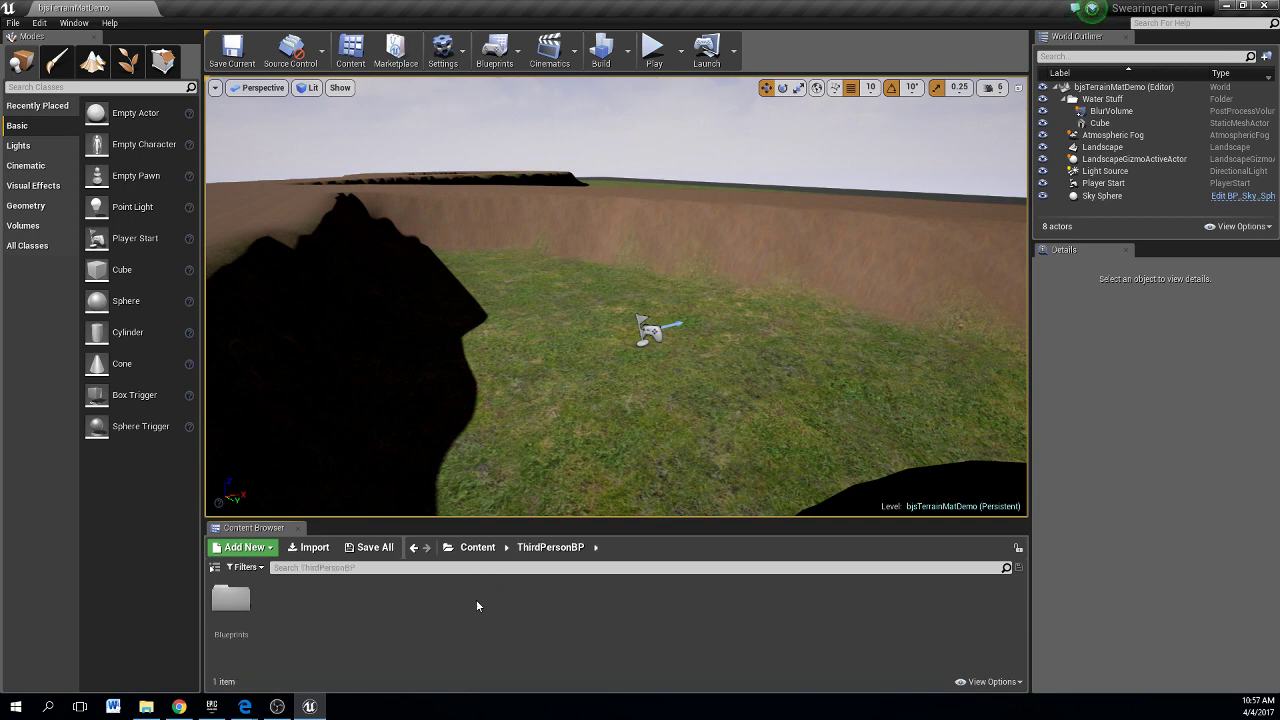
double_click(228, 602)
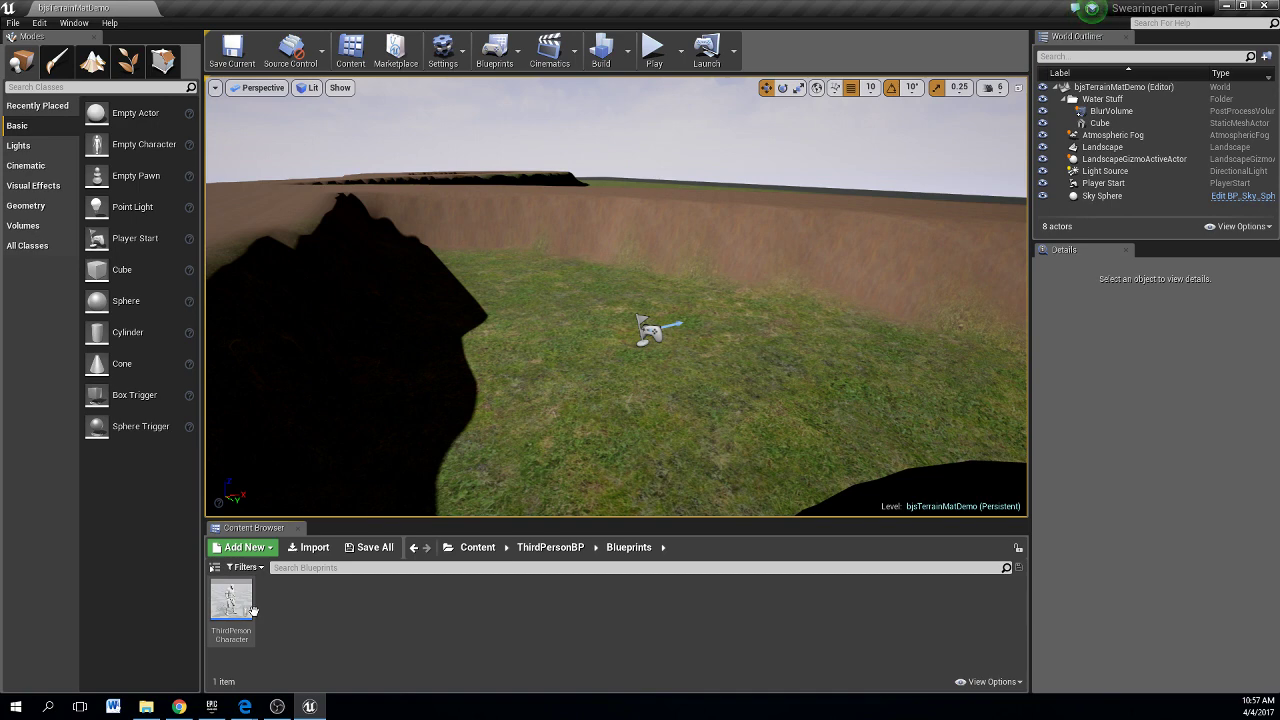
left_click(229, 601)
left_click_drag(230, 601, 722, 200)
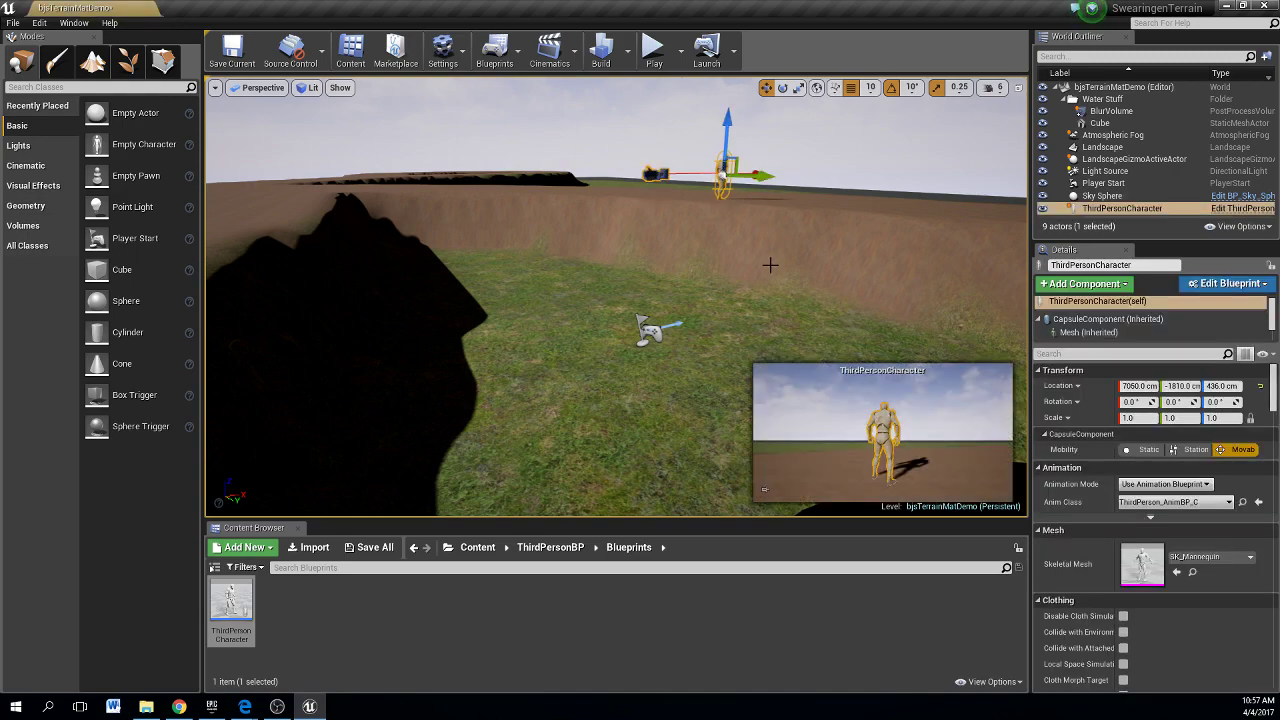
scroll(764, 489, "up", 3)
scroll(764, 489, "down", 5)
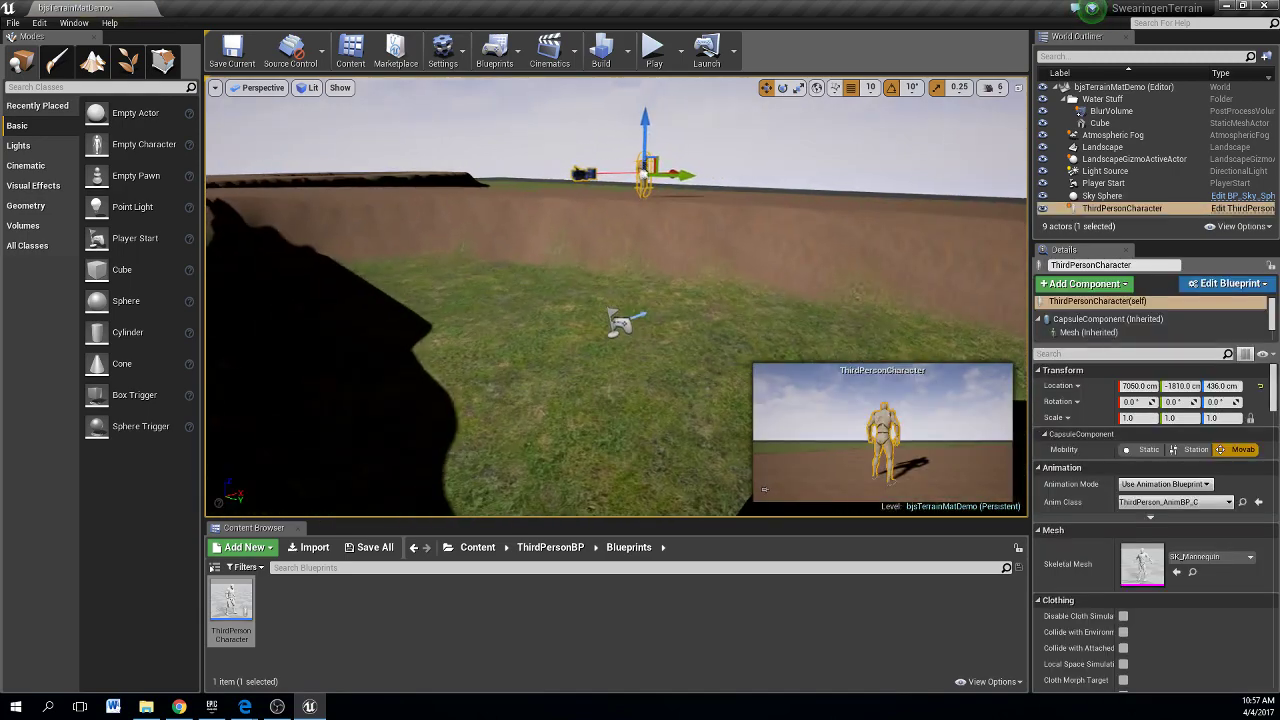
Play the level in the editor, drive the vehicle up to and around the placed character, and end the play session
left_click(655, 52)
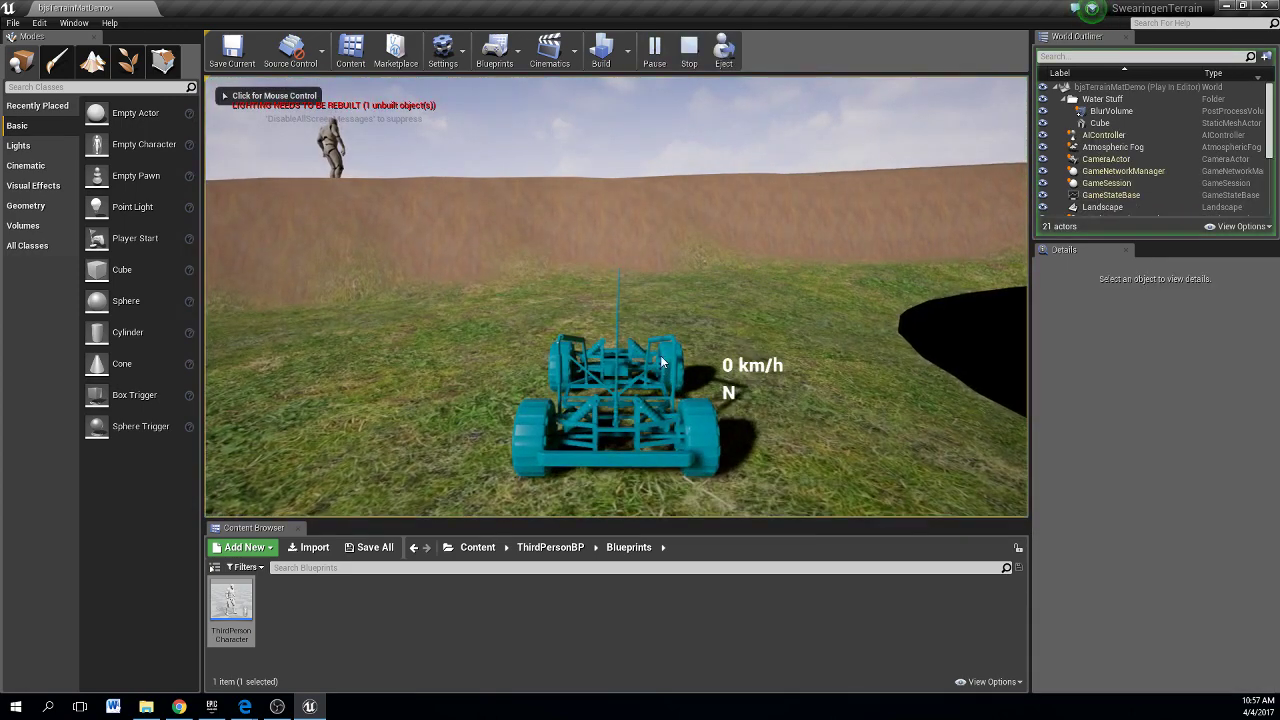
left_click(663, 372)
key("w")
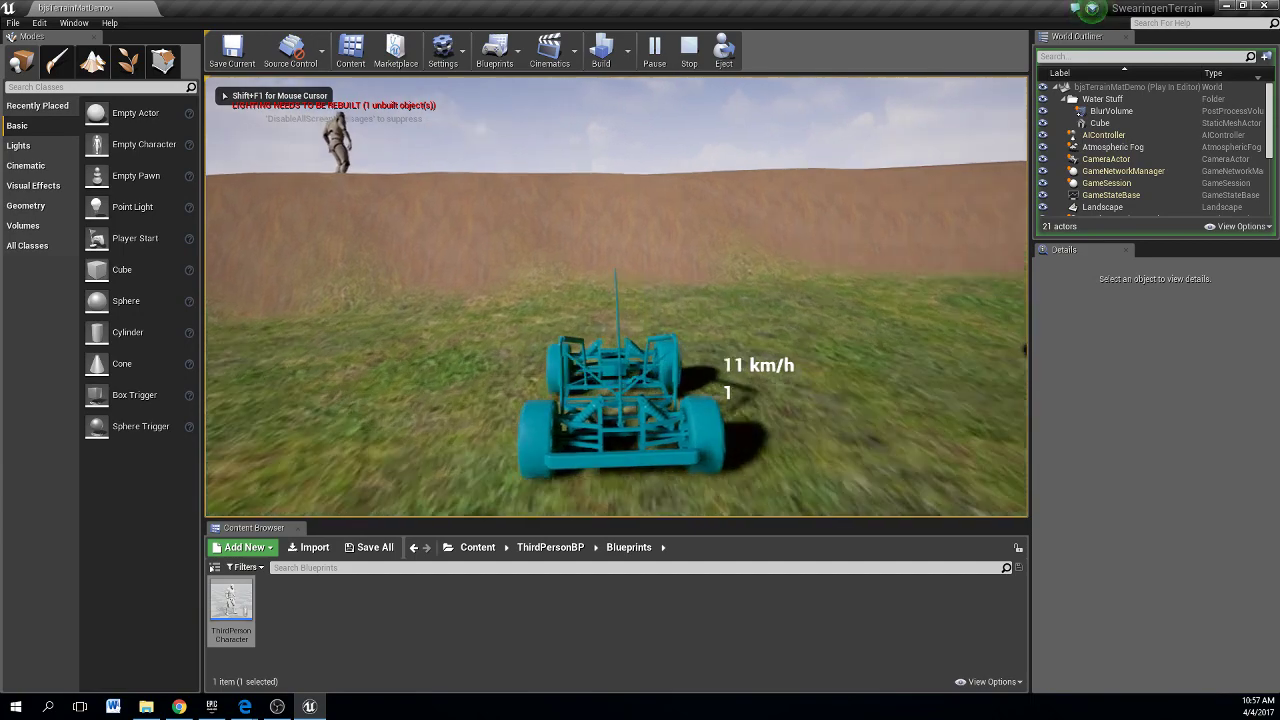
key("w")
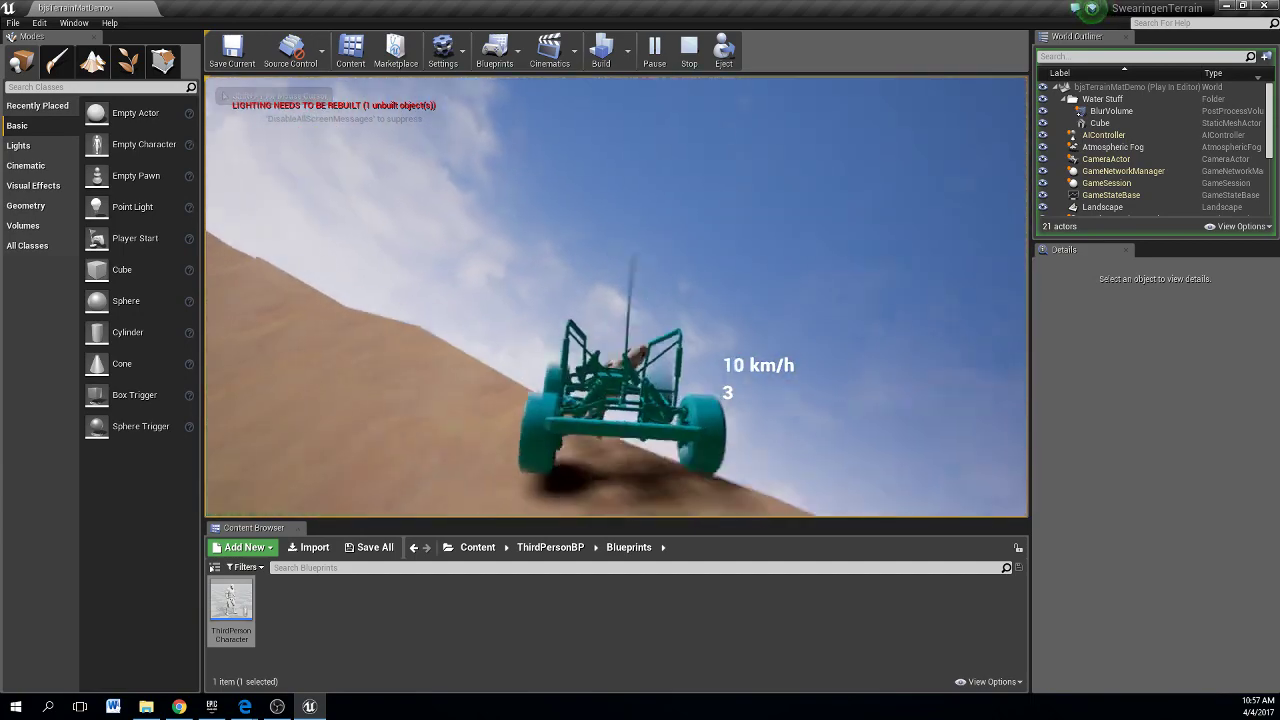
key("s")
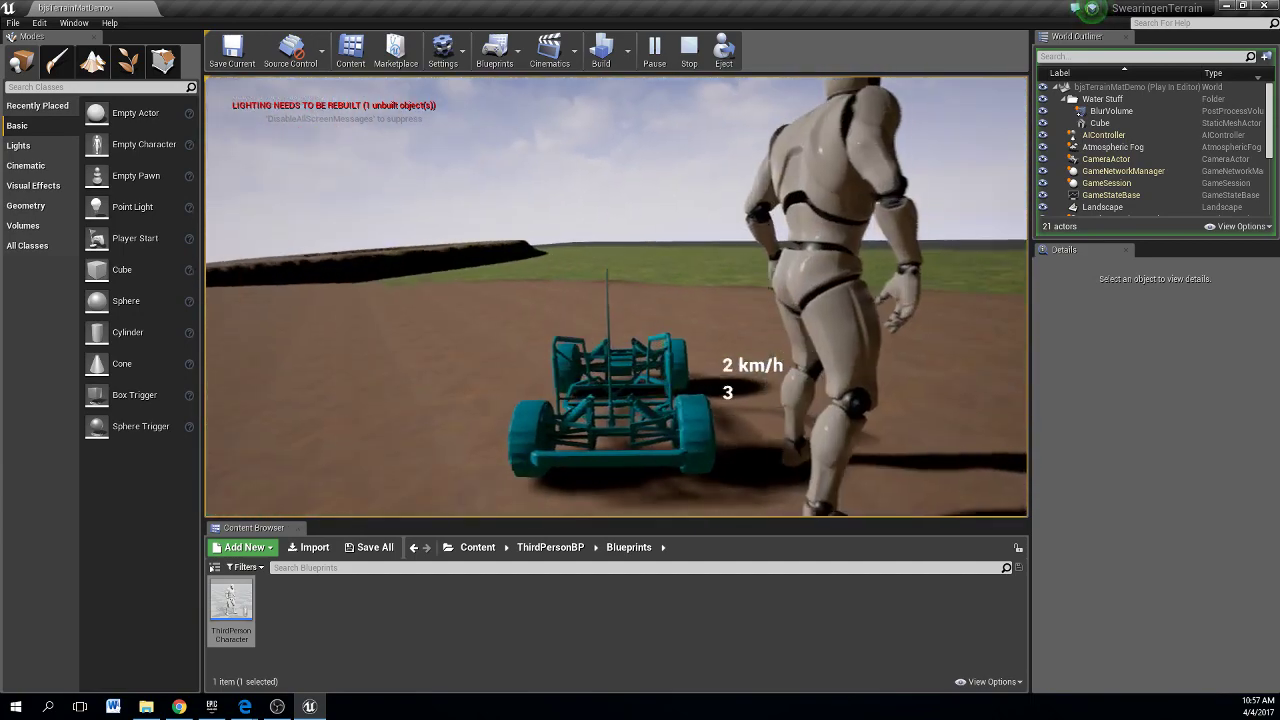
key("a")
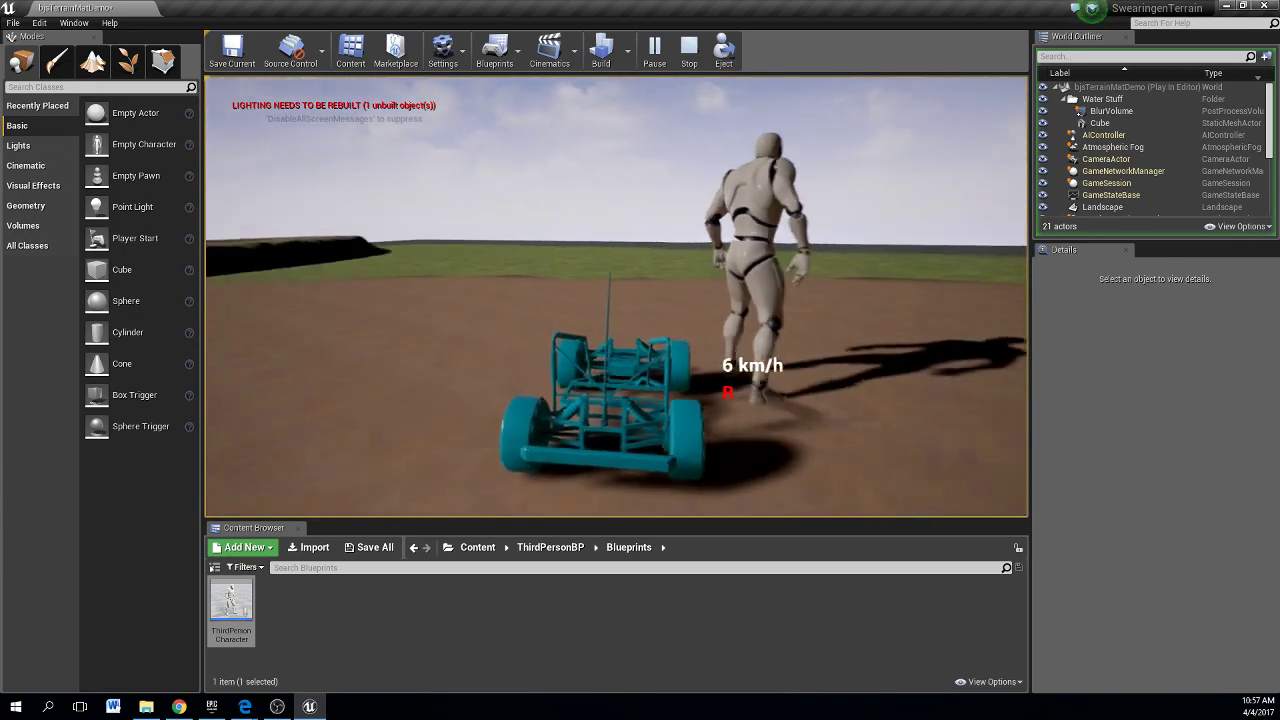
key("w")
key("d")
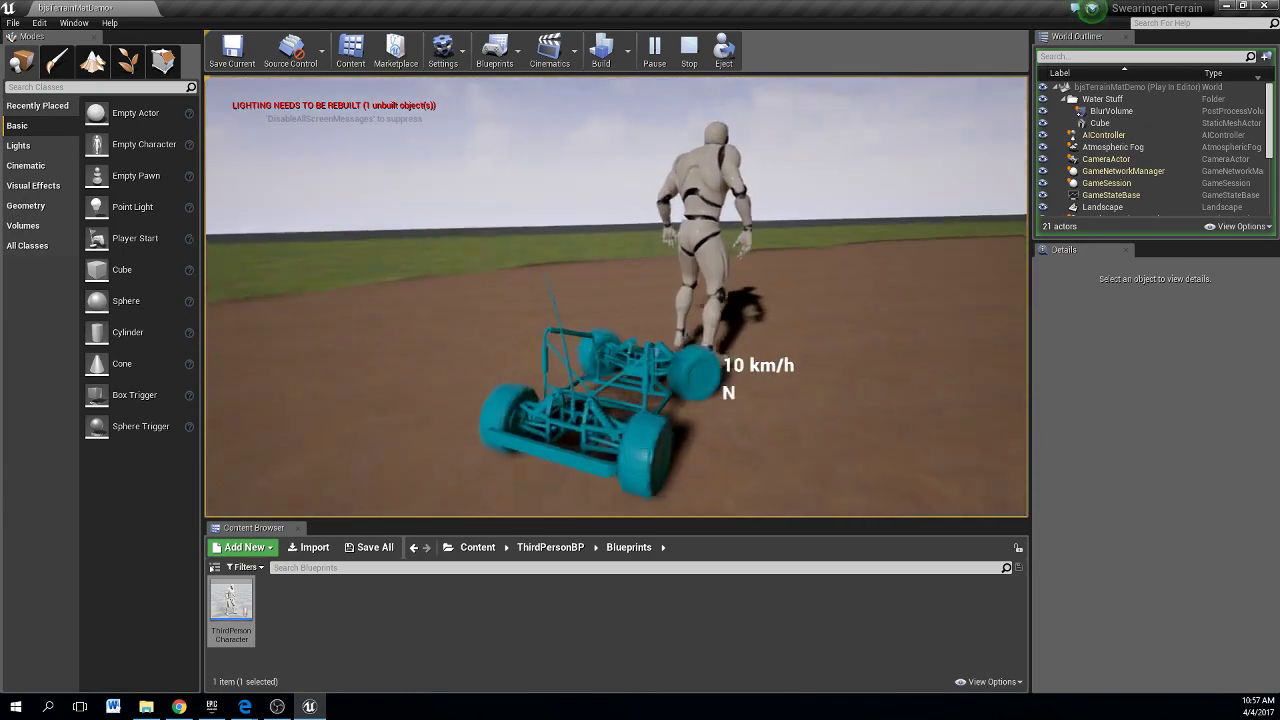
key("d")
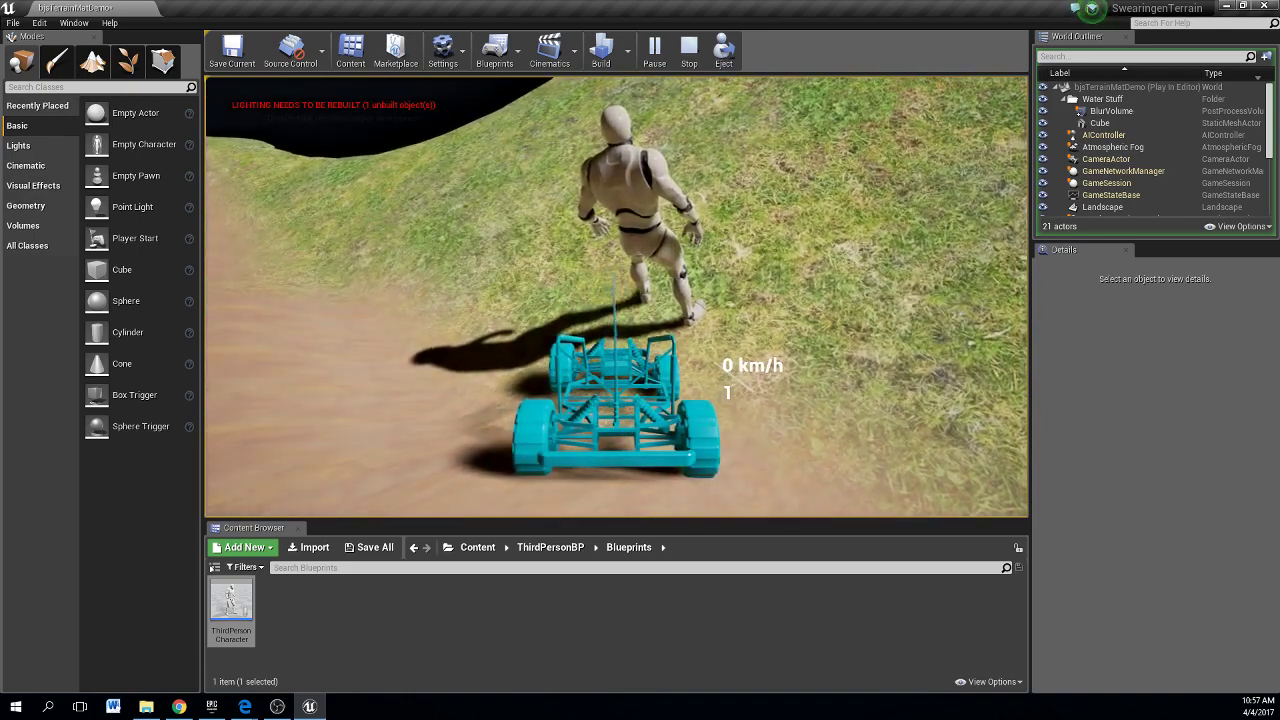
key("Escape")
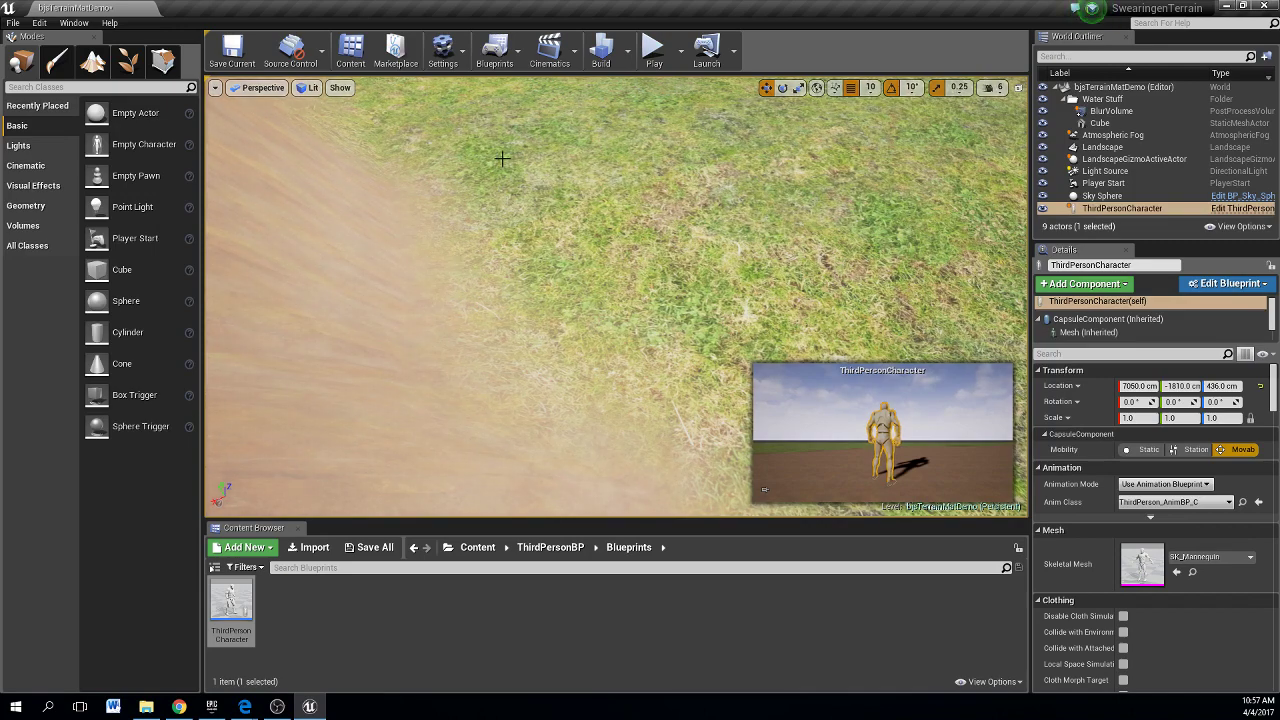
Open the level blueprint and add a T keyboard event in free space above Event BeginPlay
left_click(519, 63)
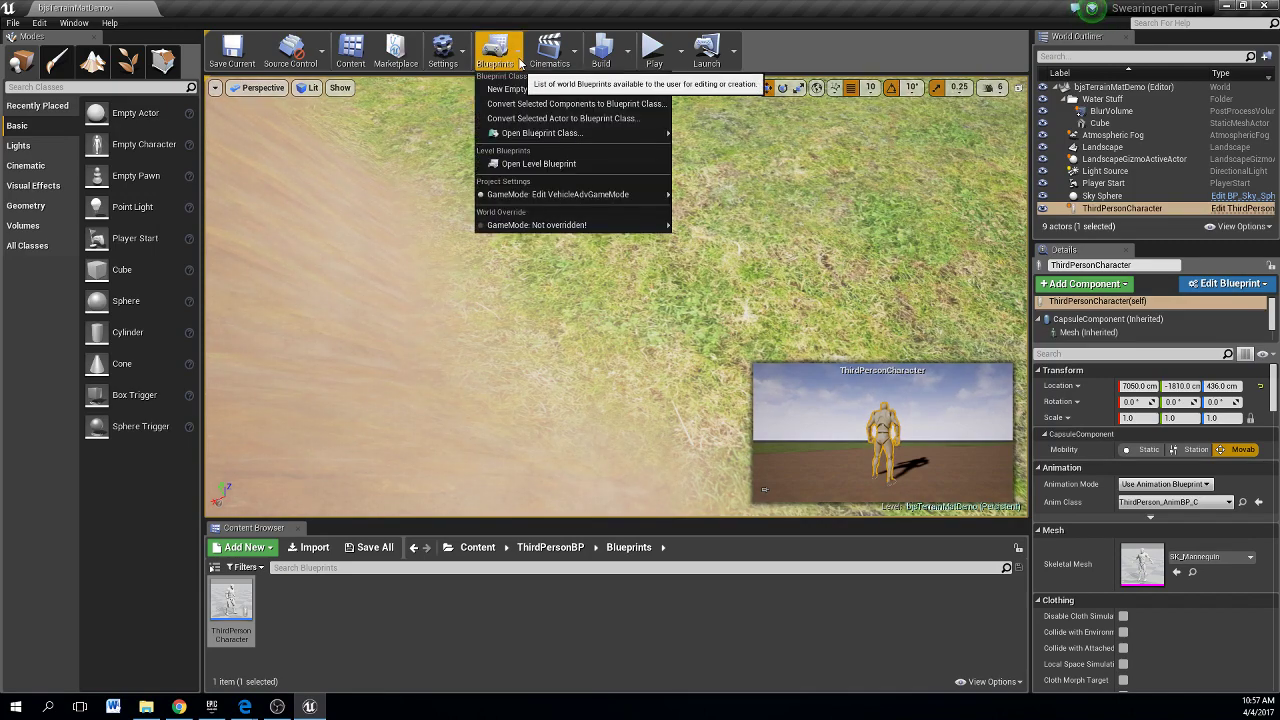
left_click(554, 166)
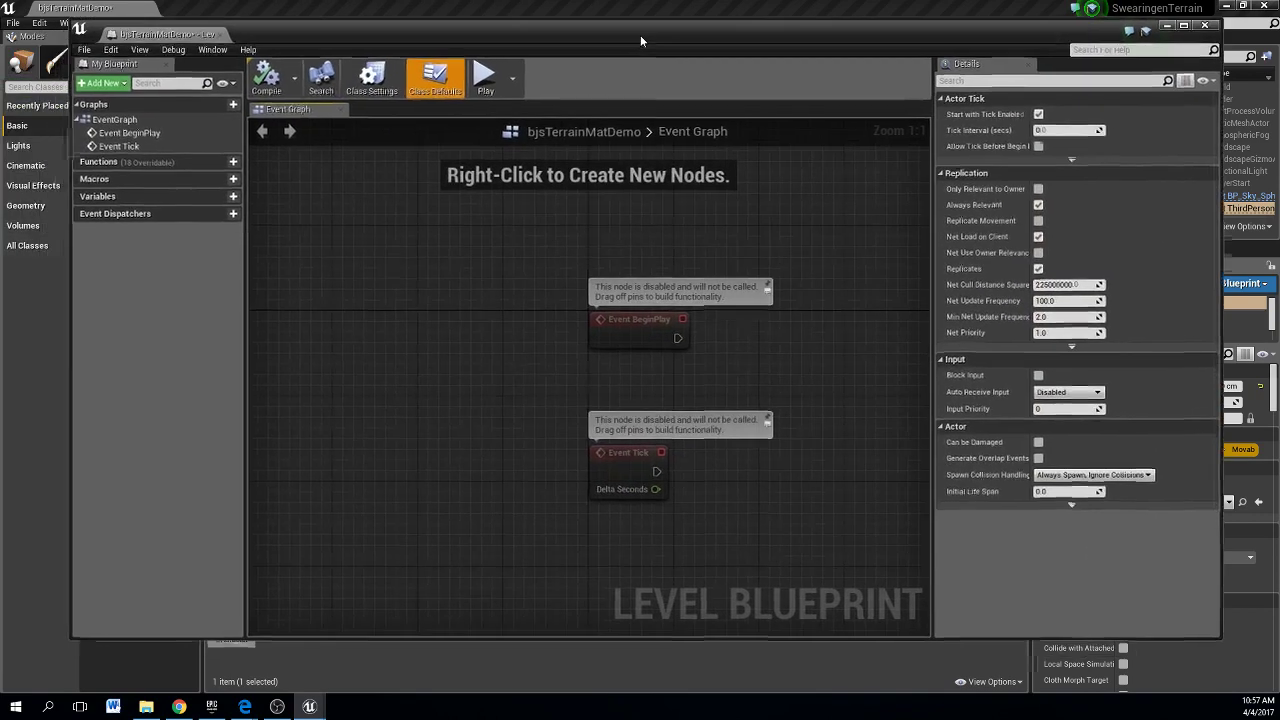
right_click_drag(746, 344, 434, 428)
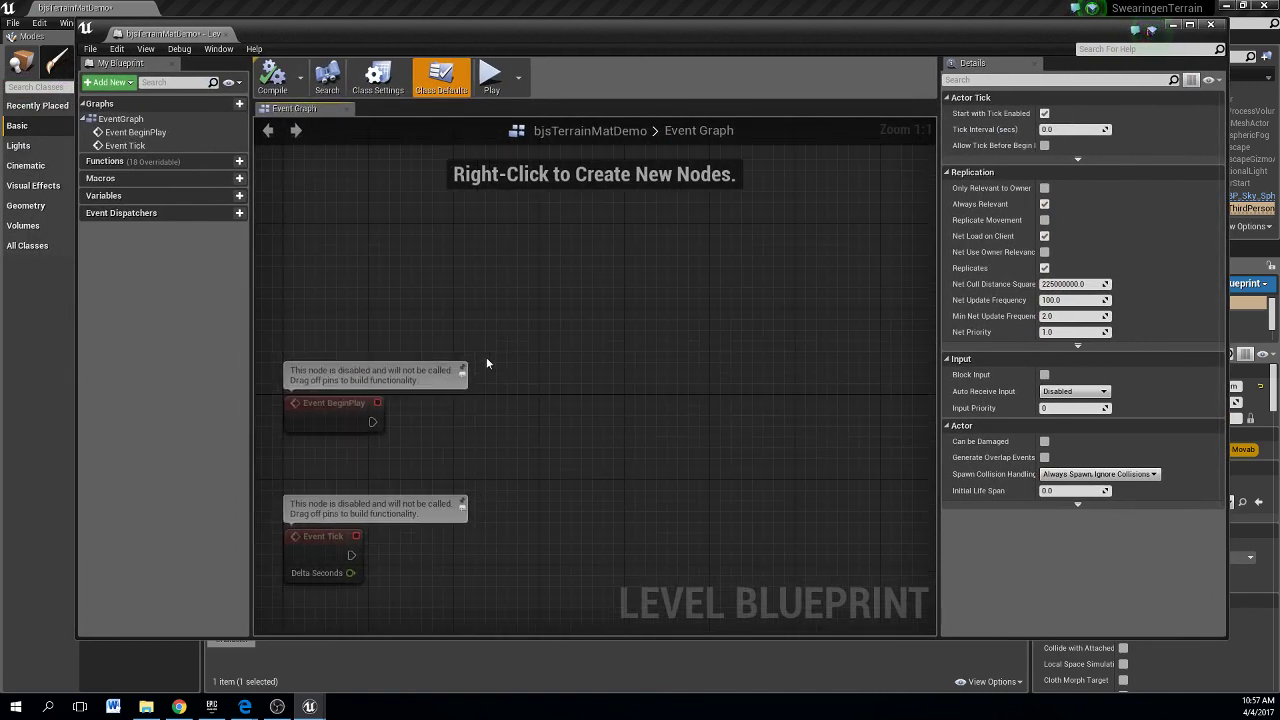
right_click_drag(511, 286, 521, 324)
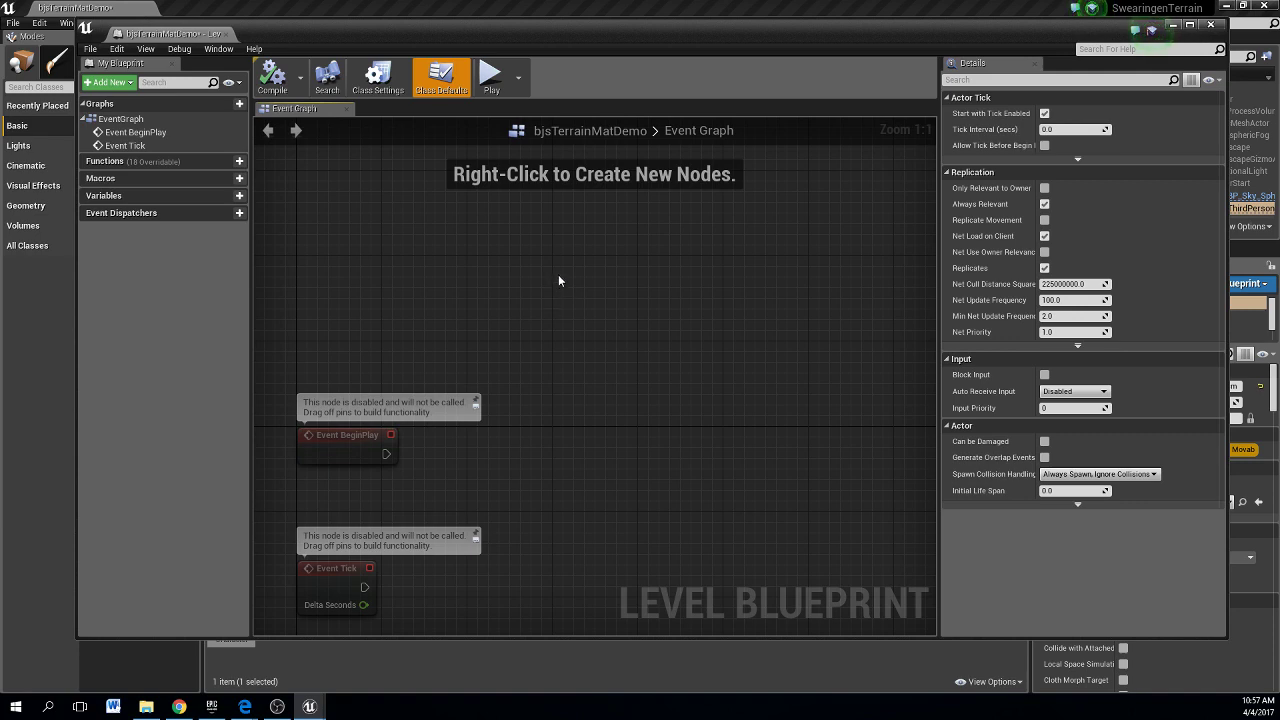
right_click_drag(558, 276, 545, 303)
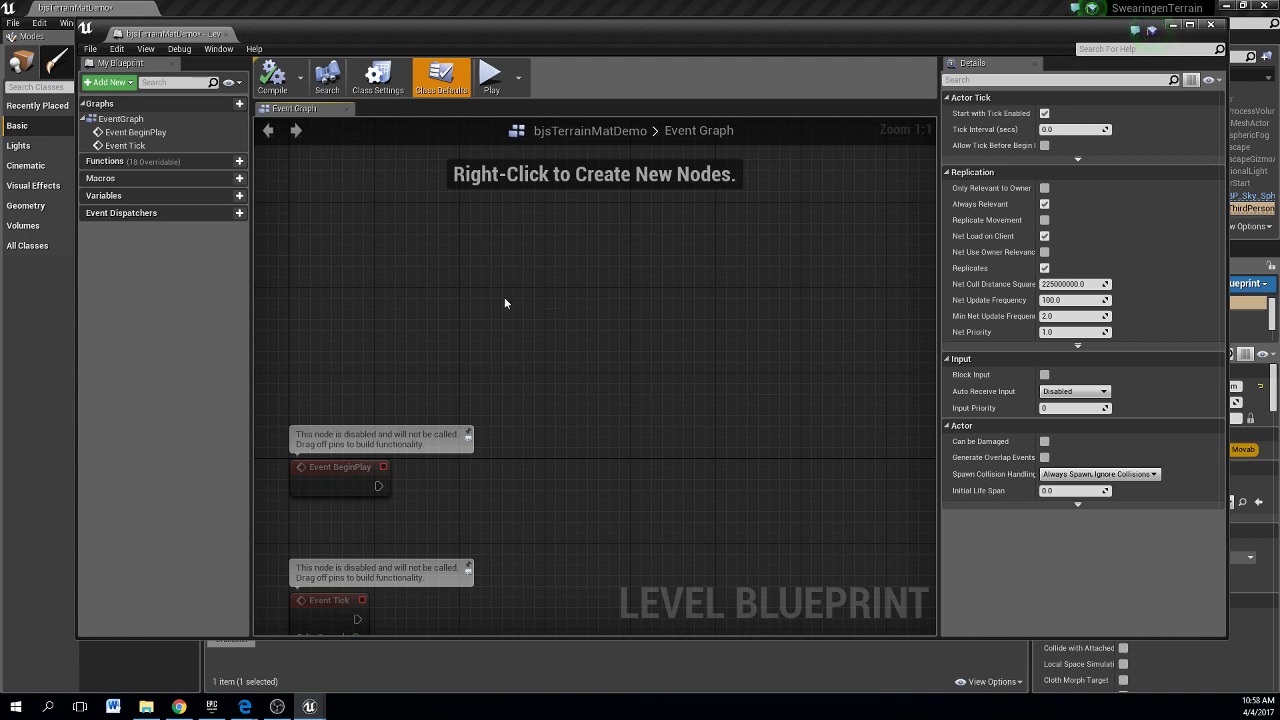
right_click(464, 264)
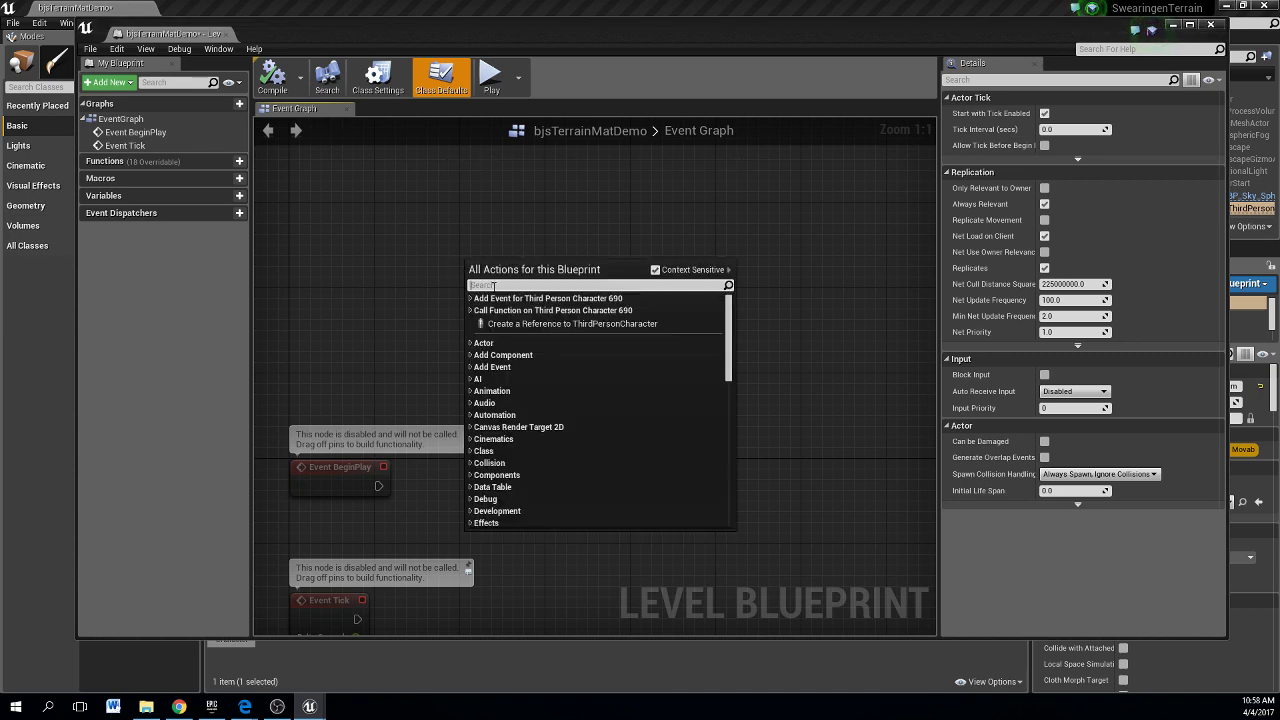
type("t")
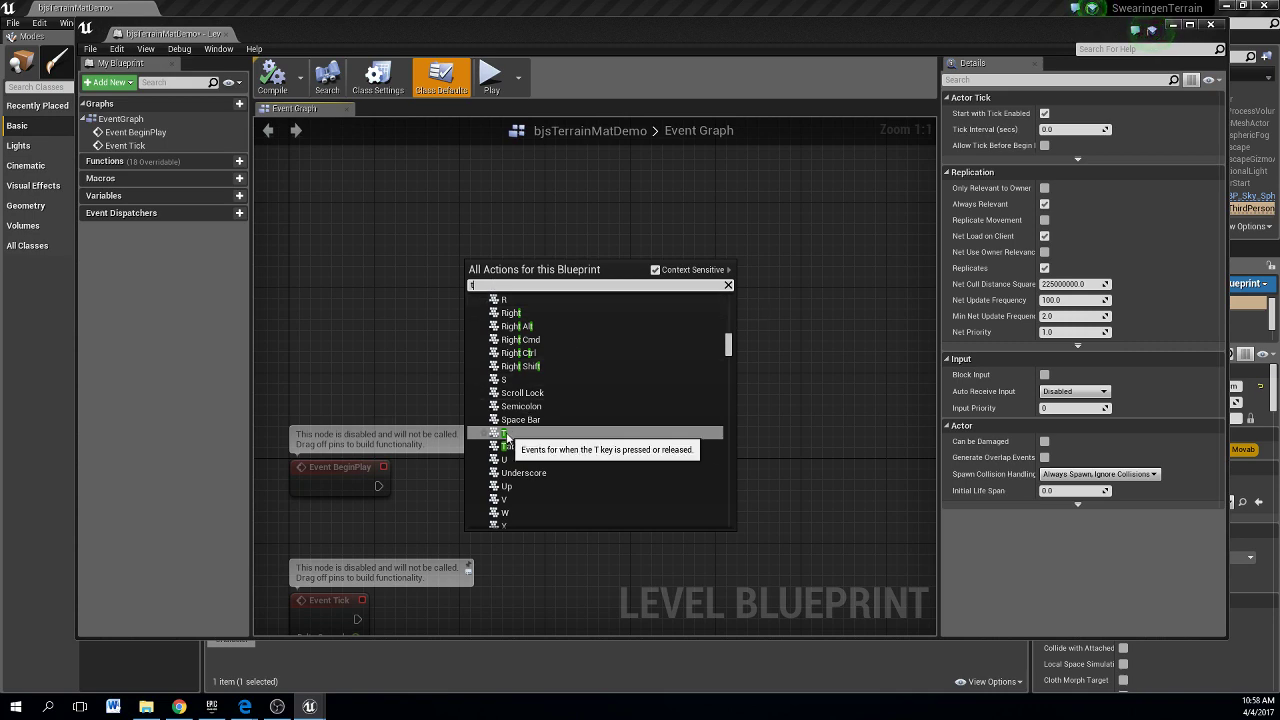
left_click(506, 437)
Connect a Possess node to the T event's Pressed output, with context-sensitive filtering off, and move the blueprint window clear of the World Outliner
left_click_drag(503, 293, 541, 205)
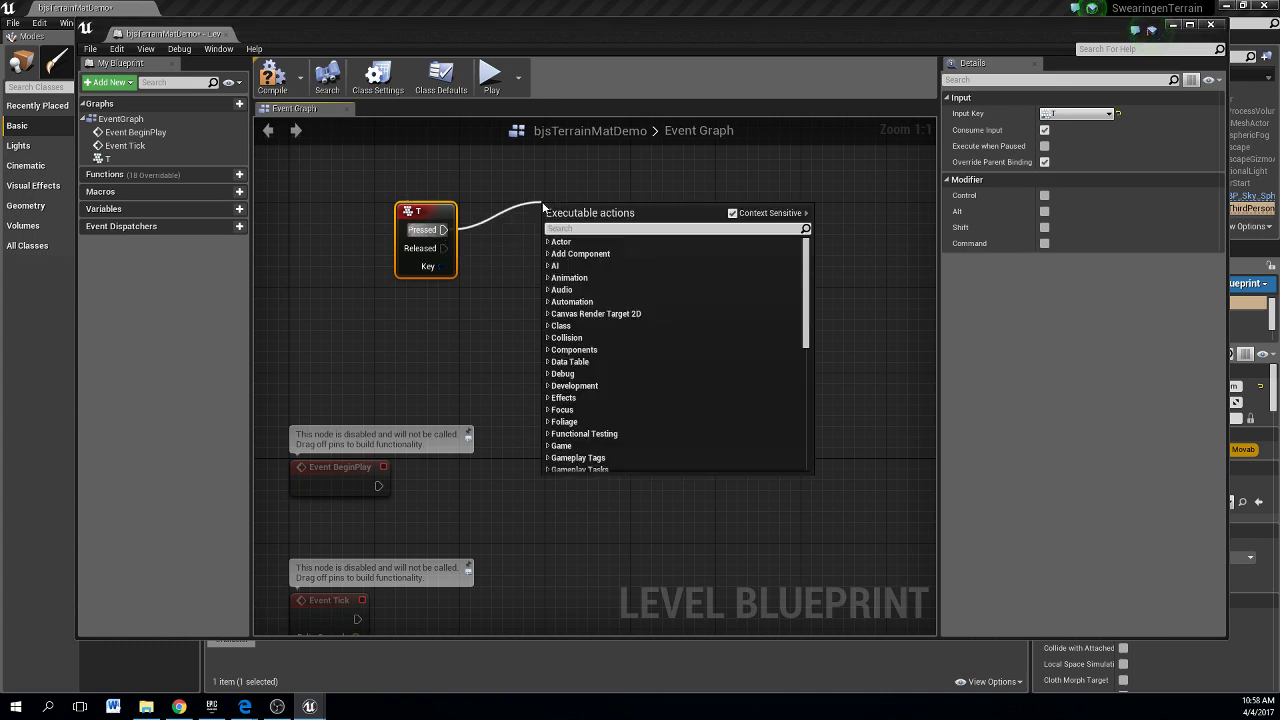
type("posses")
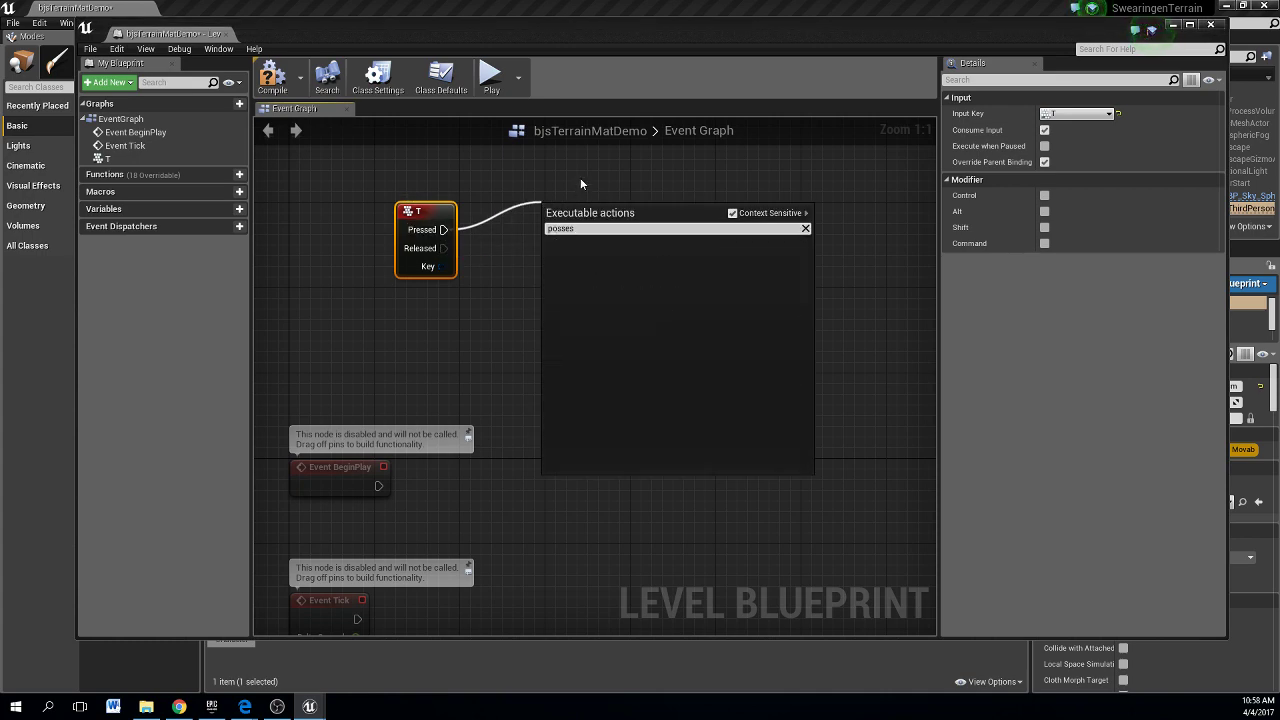
left_click(732, 213)
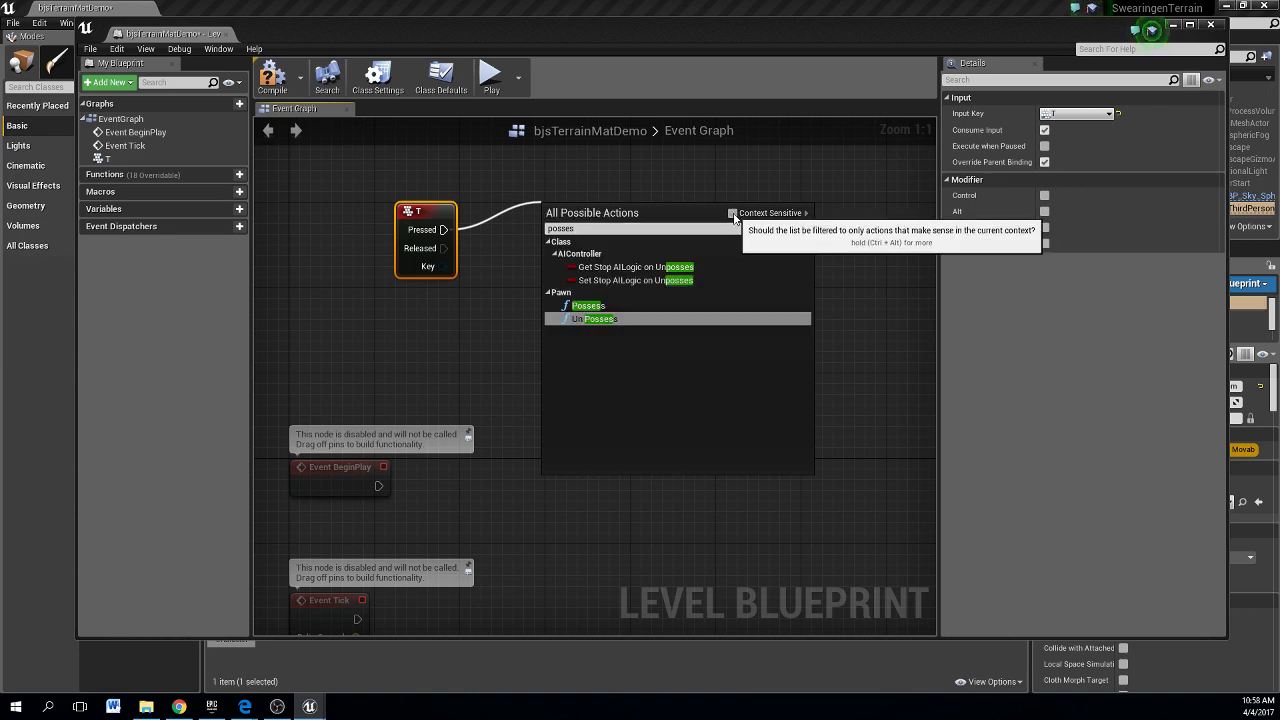
left_click(594, 310)
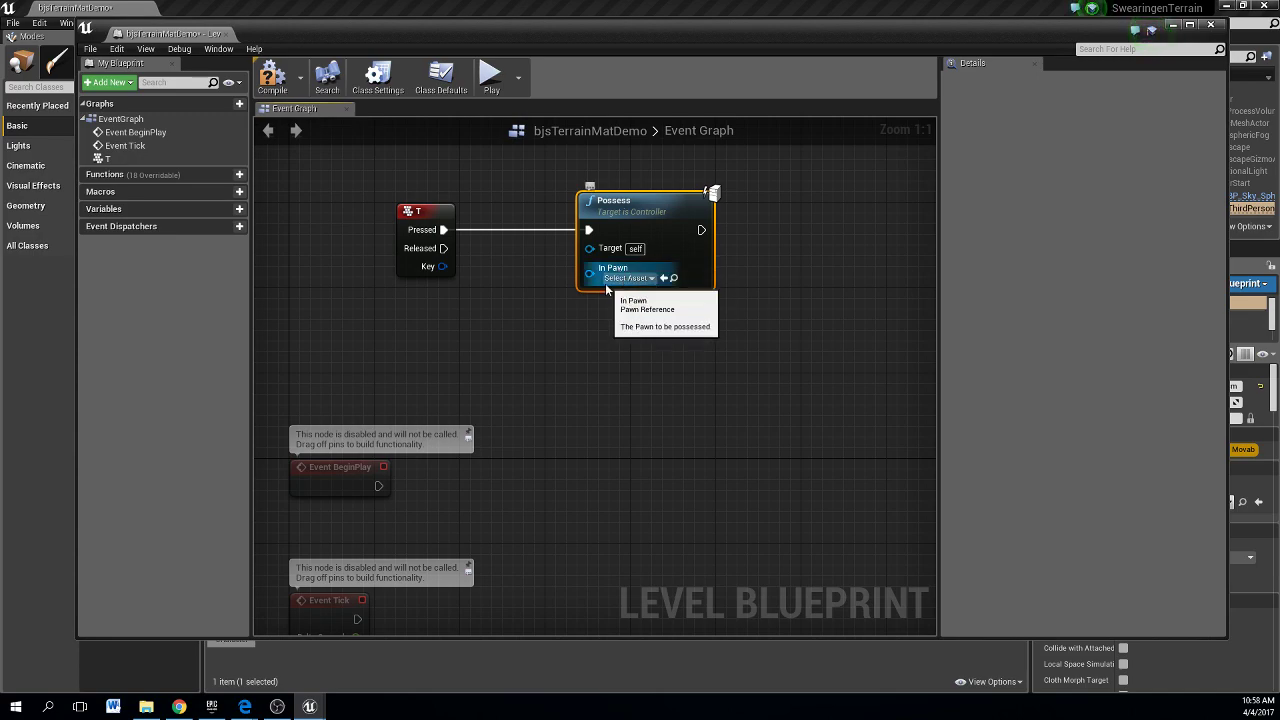
left_click_drag(414, 36, 633, 139)
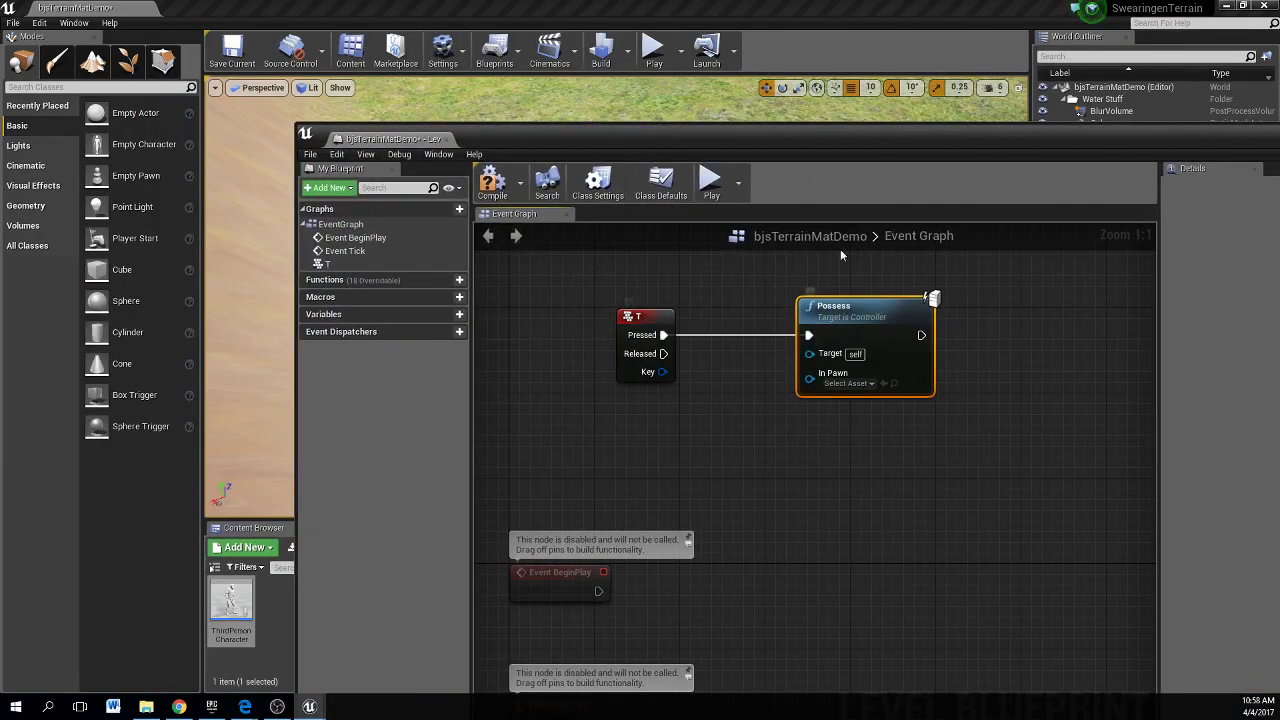
Add a reference to the level's ThirdPersonCharacter, connect it to the Possess node's In Pawn input, space the nodes out, and compile the level blueprint
left_click_drag(804, 137, 312, 68)
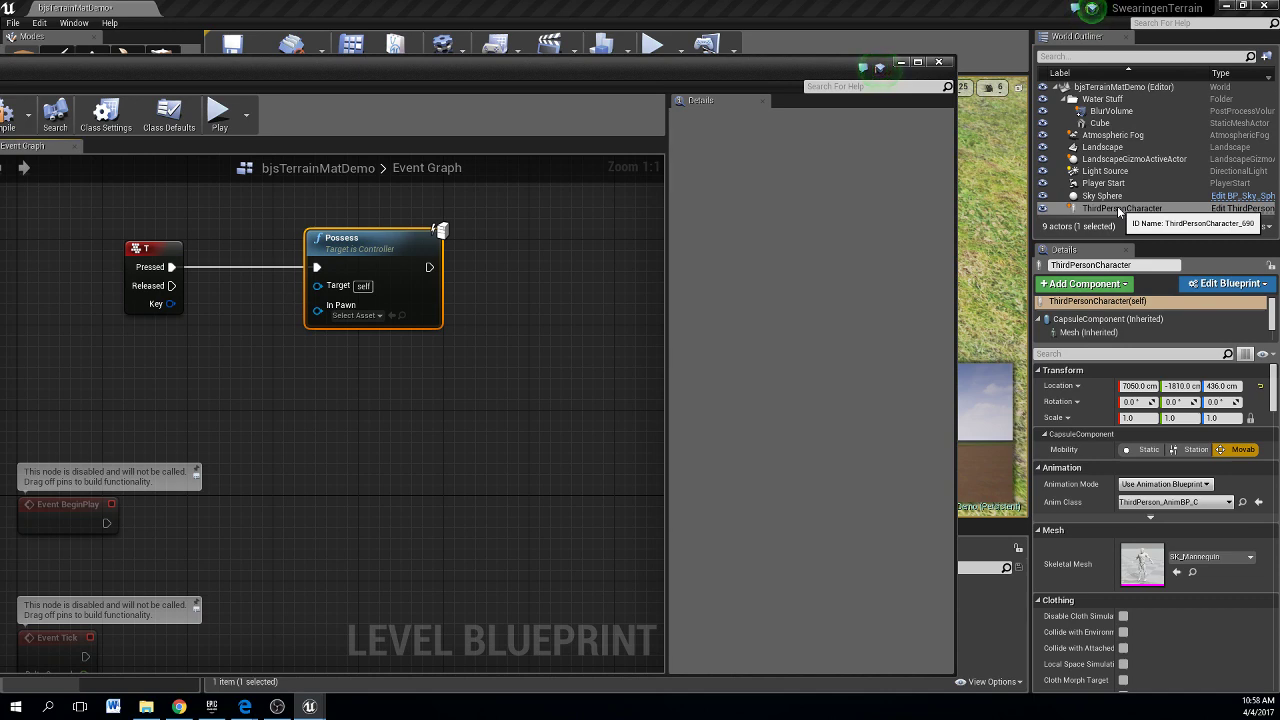
left_click_drag(1119, 209, 680, 337)
left_click_drag(146, 370, 318, 315)
left_click_drag(340, 240, 390, 240)
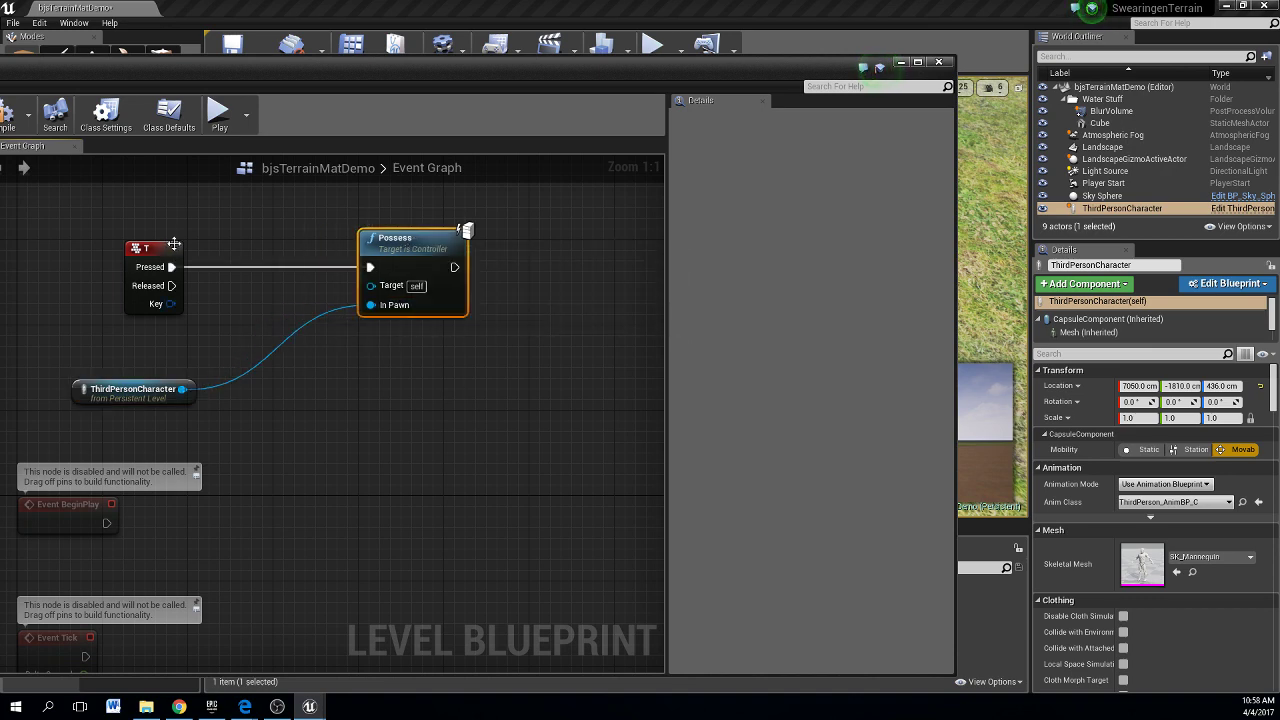
left_click_drag(174, 244, 172, 202)
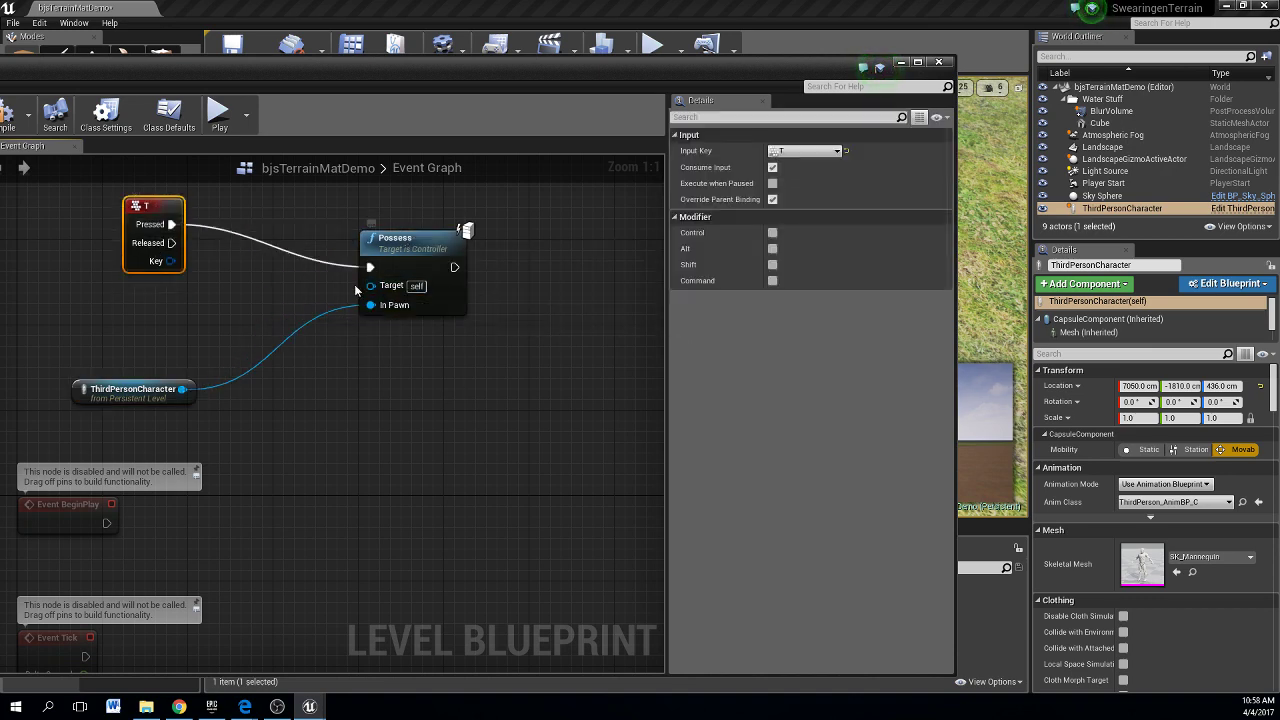
double_click(352, 60)
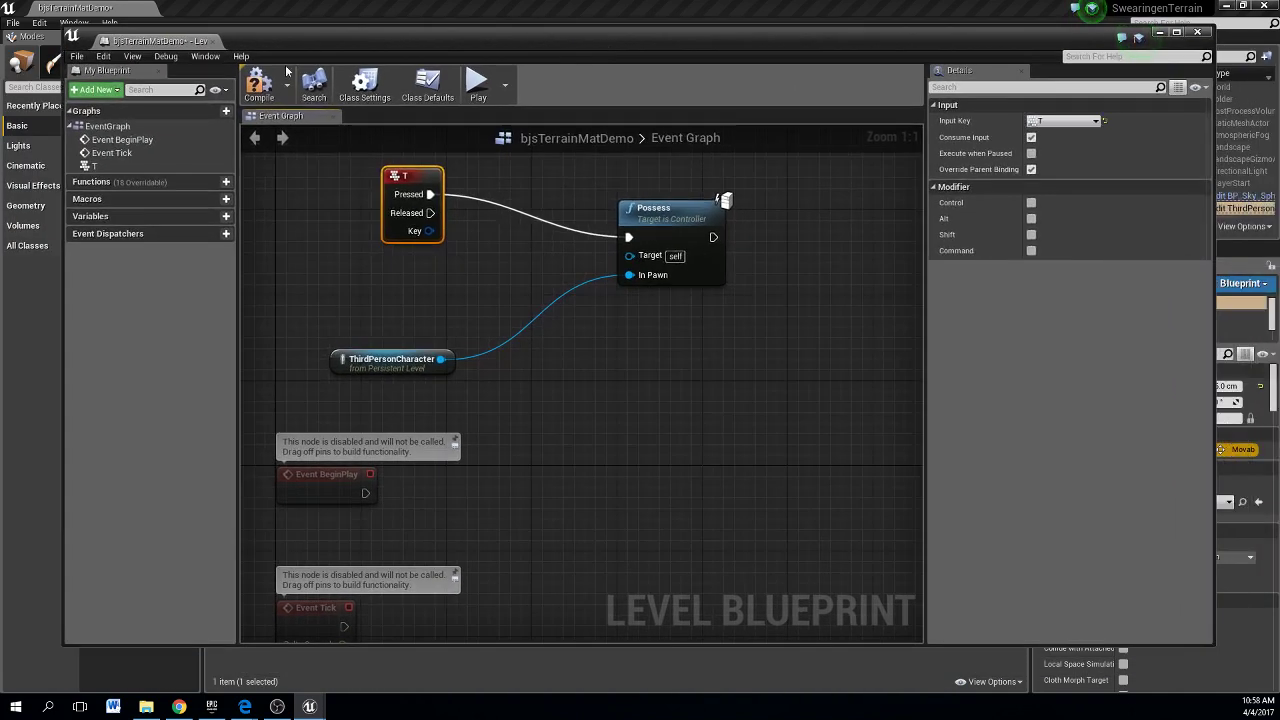
left_click(259, 90)
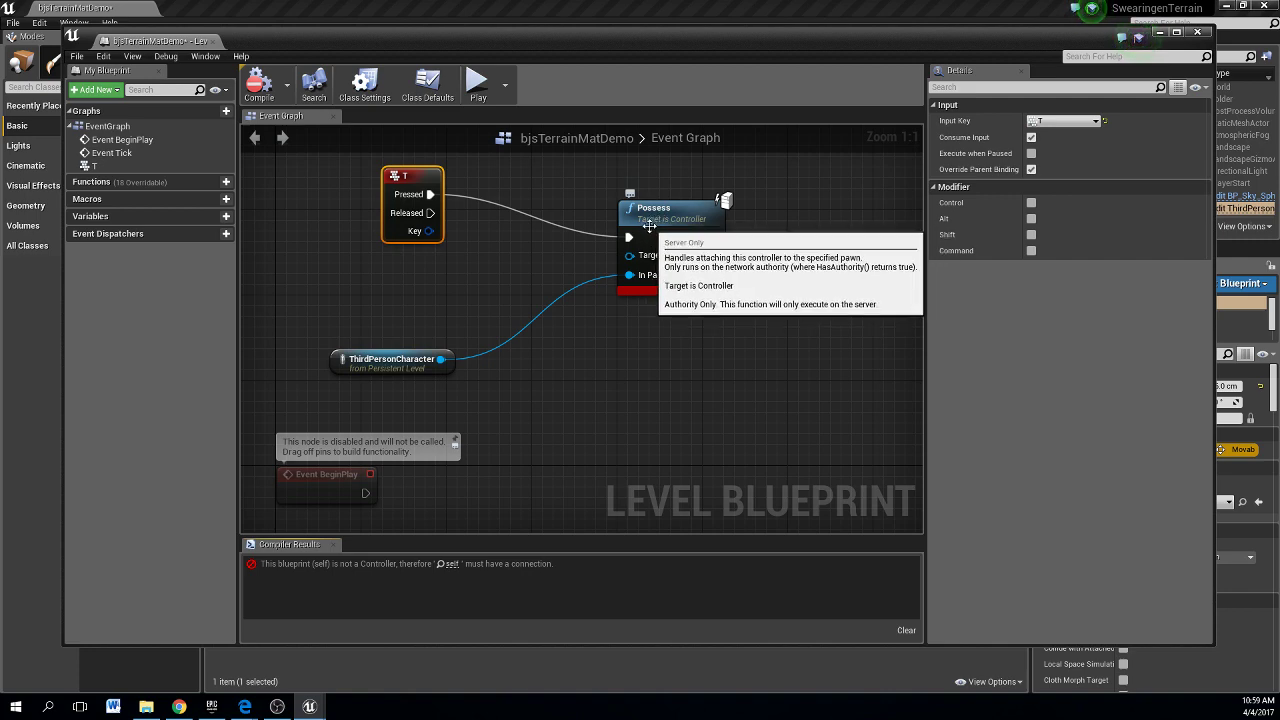
Connect a Get Player Controller node to the Possess node's Target input and place it between the T event and the ThirdPersonCharacter reference
left_click_drag(629, 255, 551, 266)
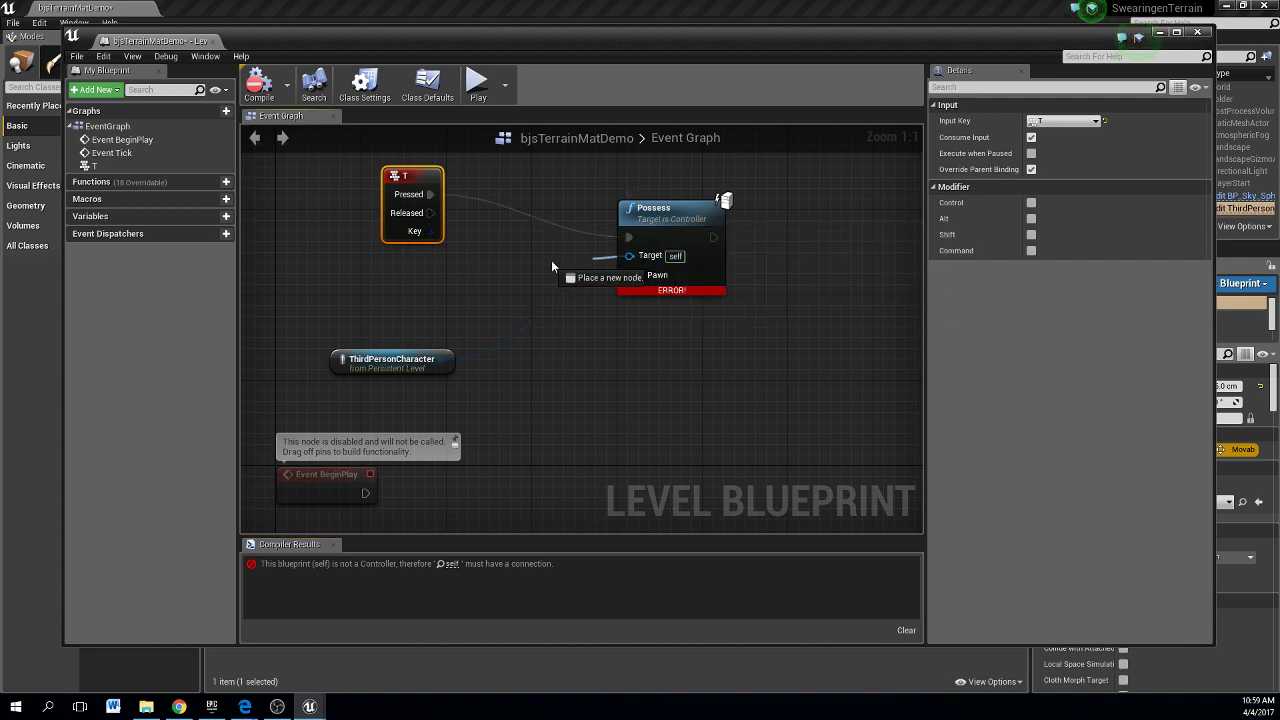
left_click_drag(438, 292, 433, 291)
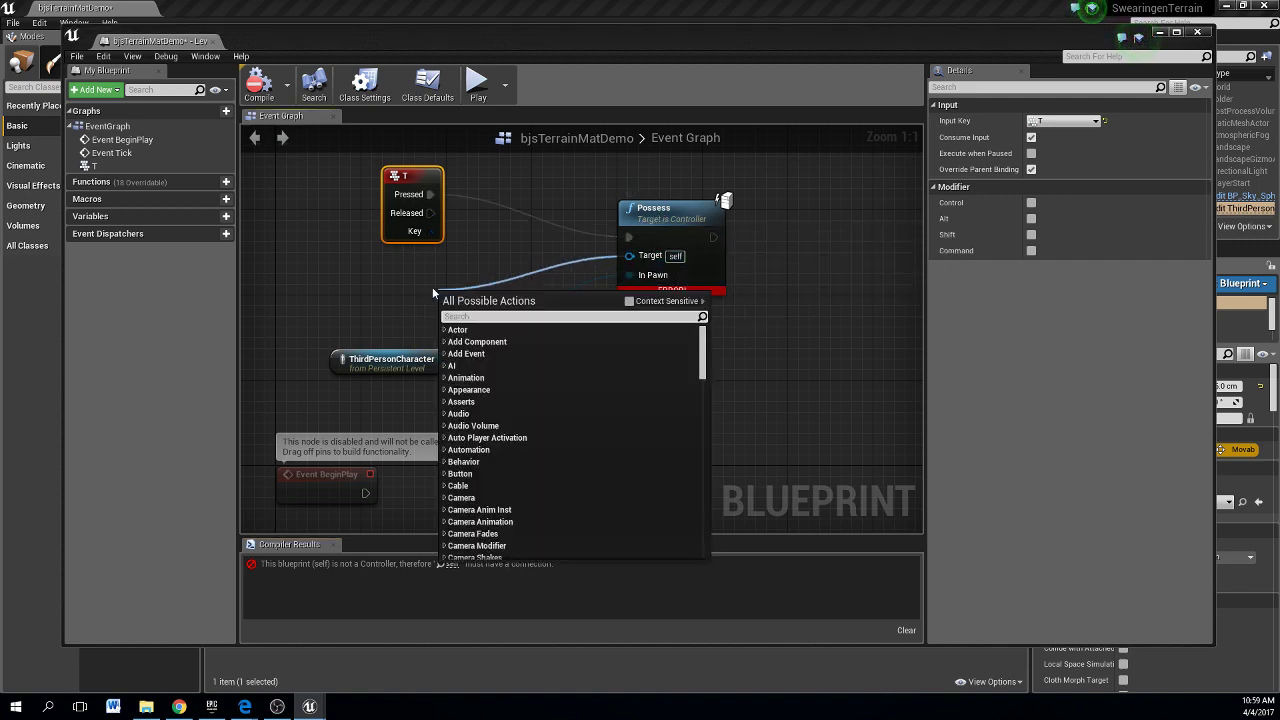
type("getplayer")
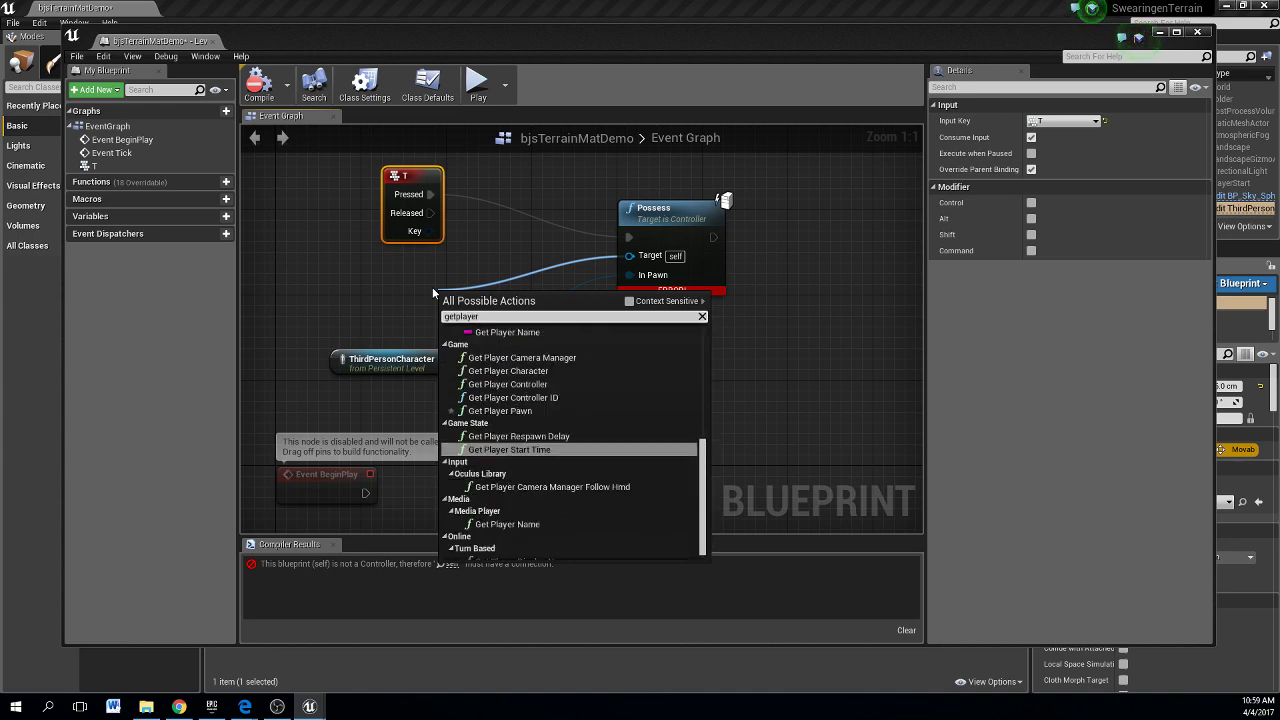
type("contr")
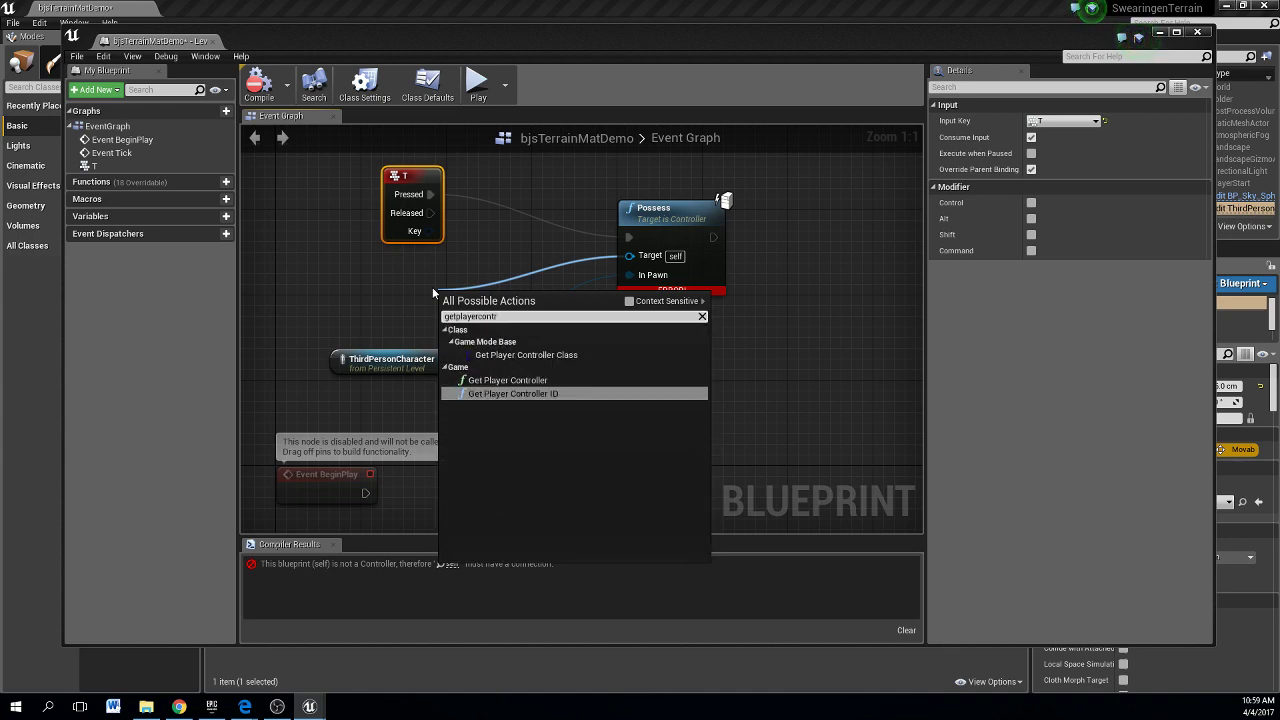
key("Up")
key("Return")
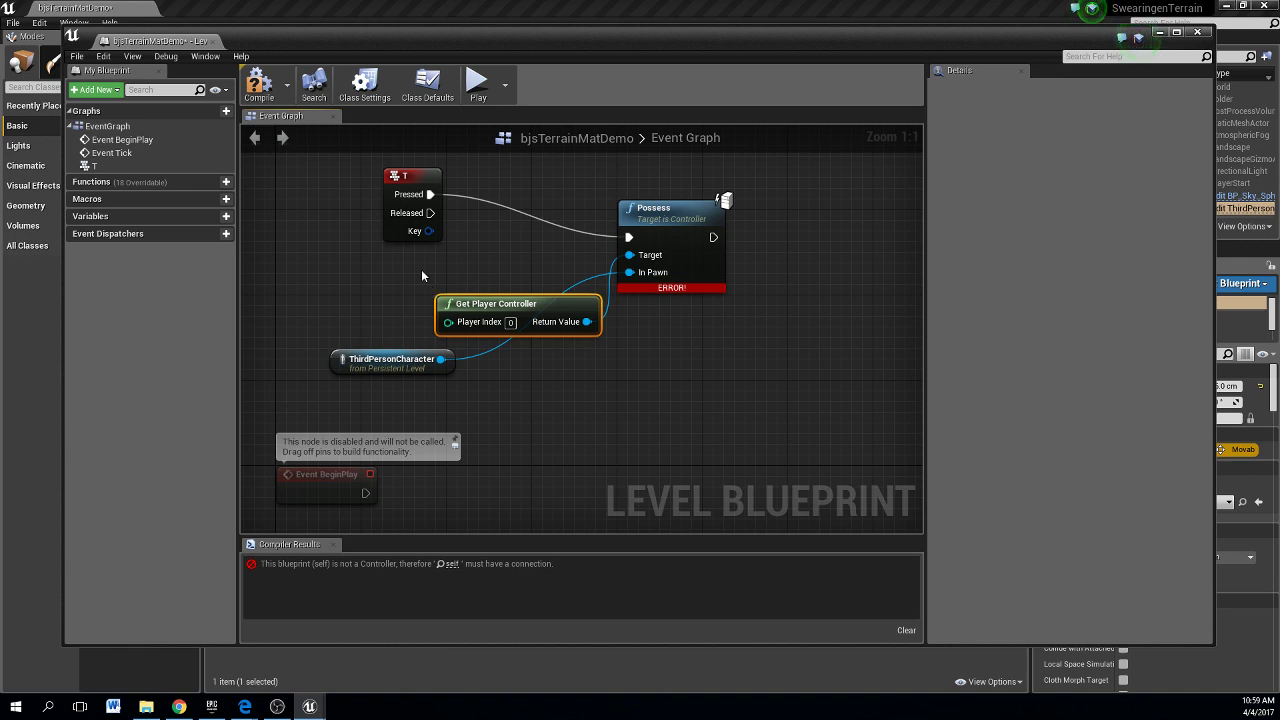
left_click_drag(470, 294, 374, 262)
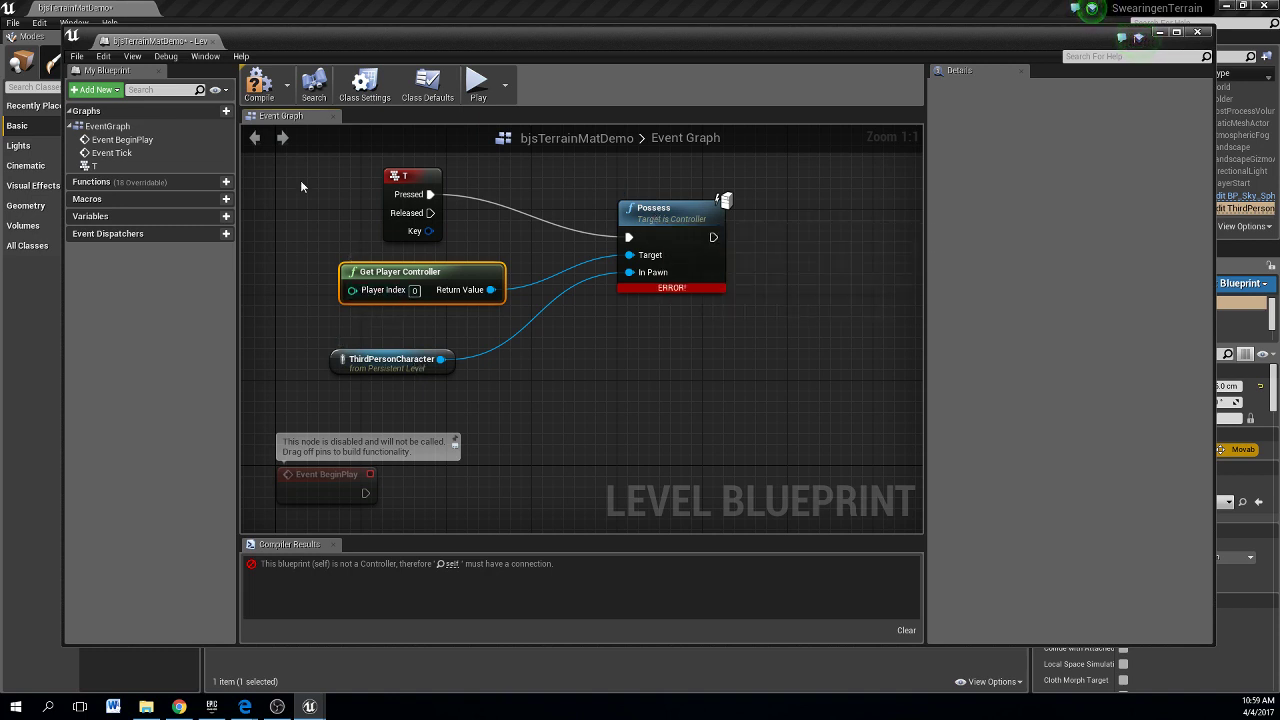
Recompile the level blueprint, dock its window beside the bjsTerrainMatDemo level, and return to the level view
left_click(258, 86)
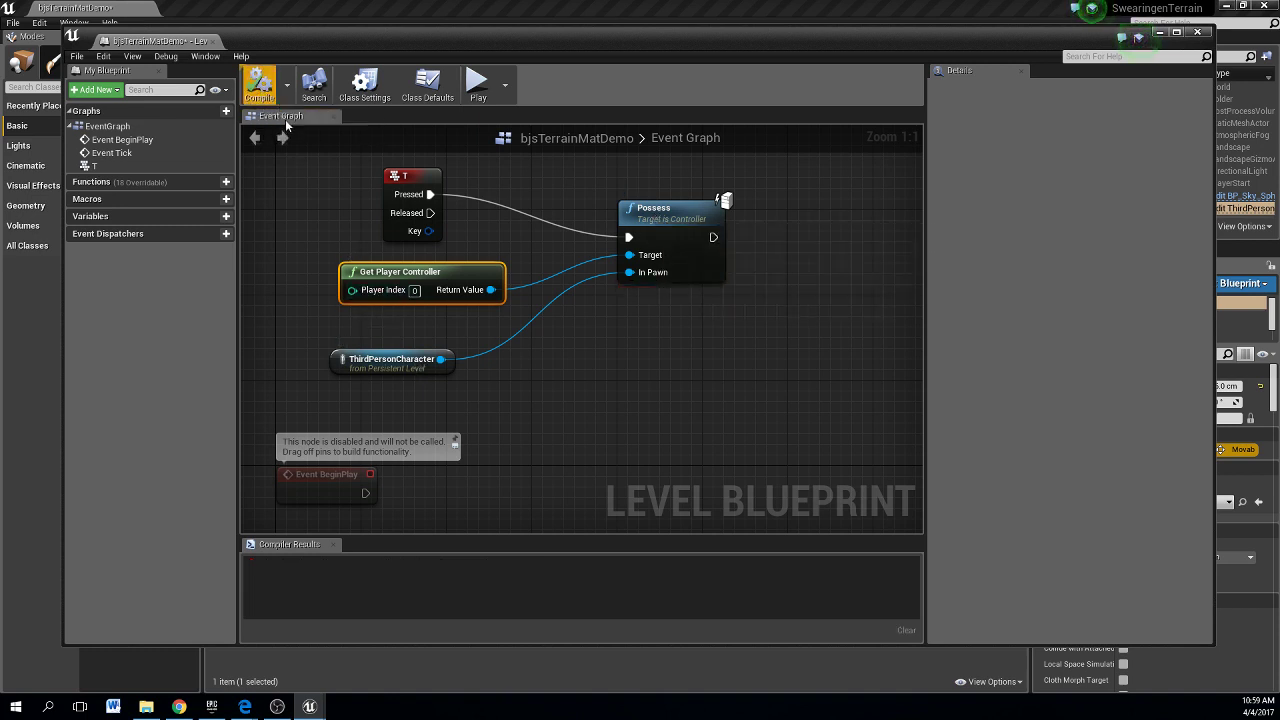
double_click(160, 40)
left_click(107, 9)
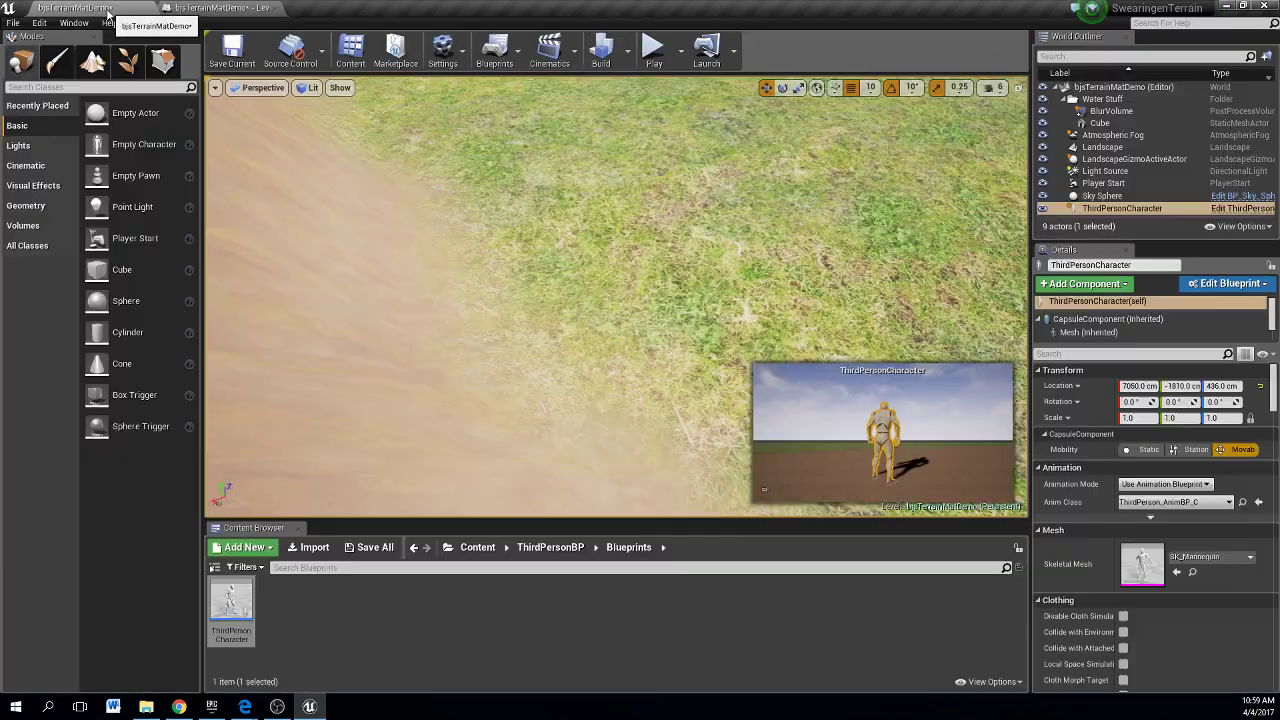
Play the level in the editor, drive the vehicle toward the ridge, and take control of the third-person character through the T event
left_click(650, 55)
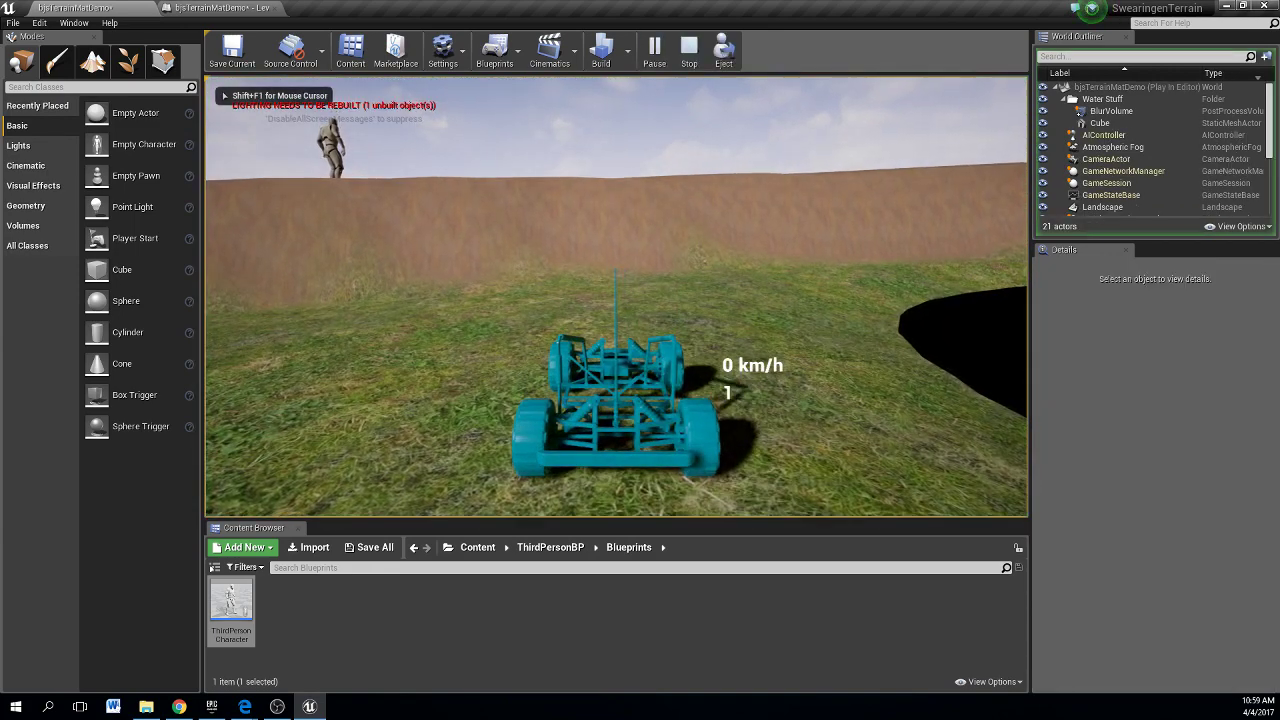
key("w")
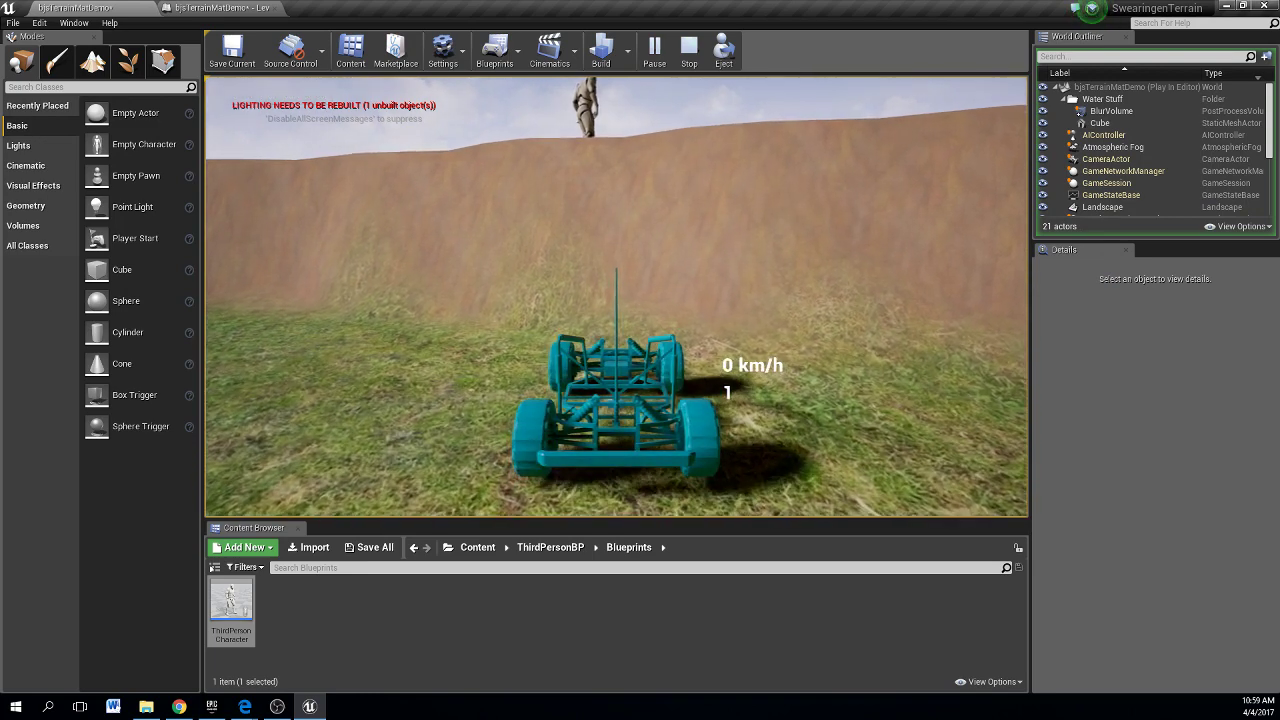
key("p")
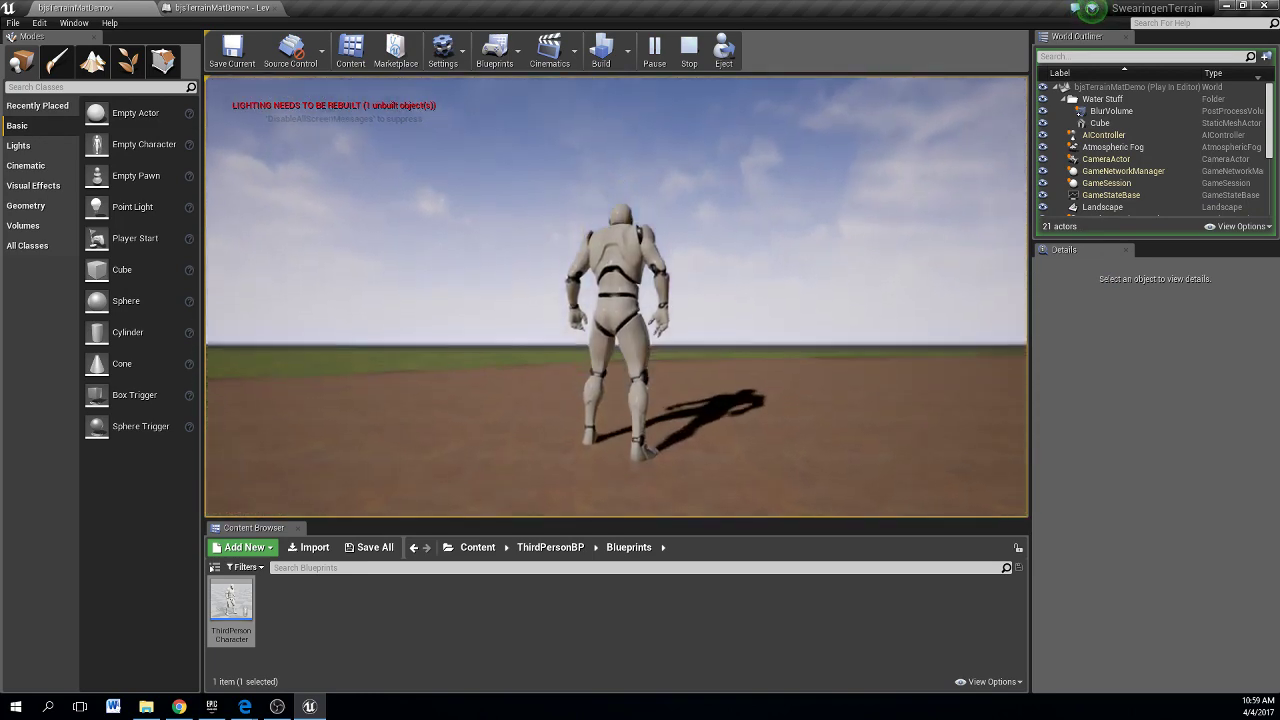
Test moving the third-person character on the ridge and down beside the vehicle, and end the play session
key("w")
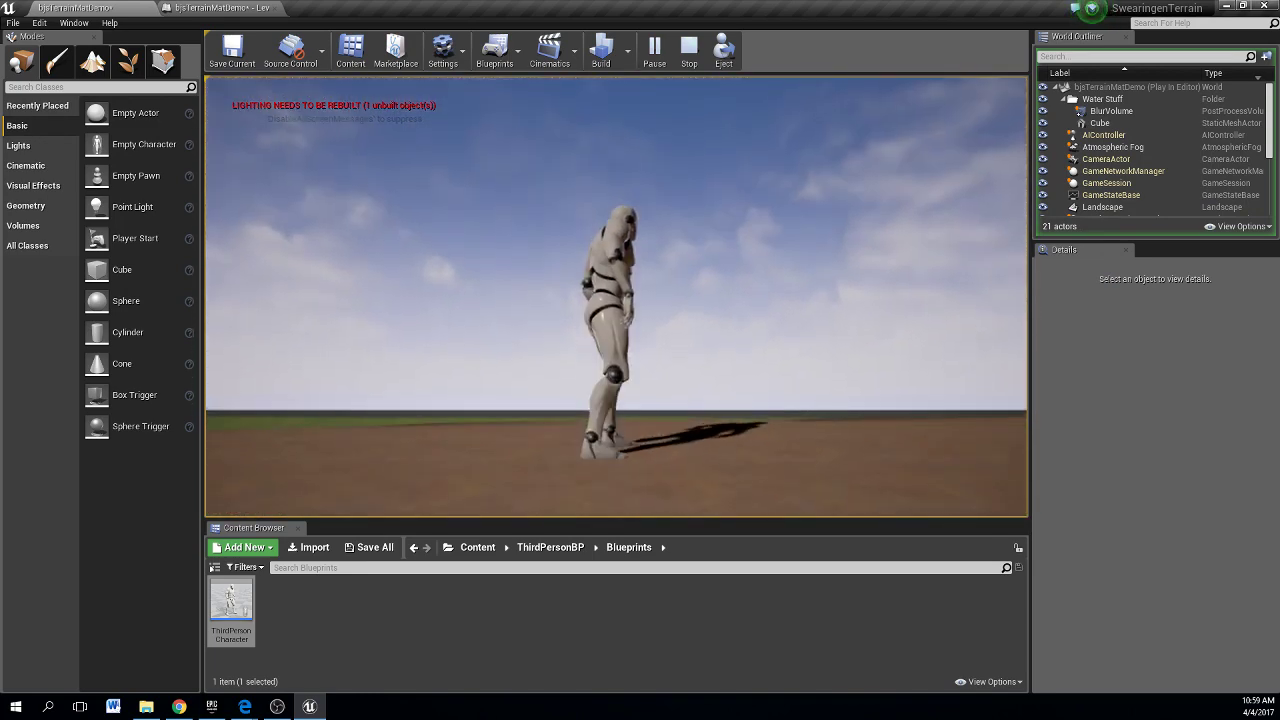
key("s")
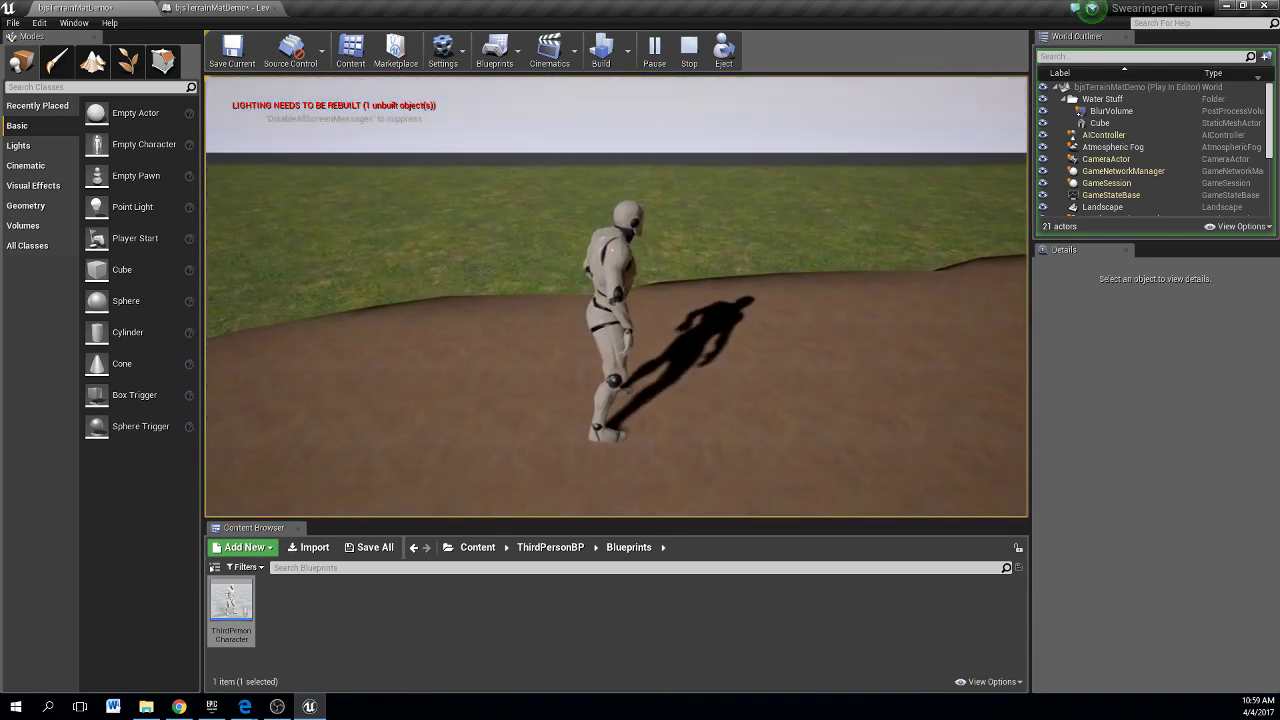
key("s")
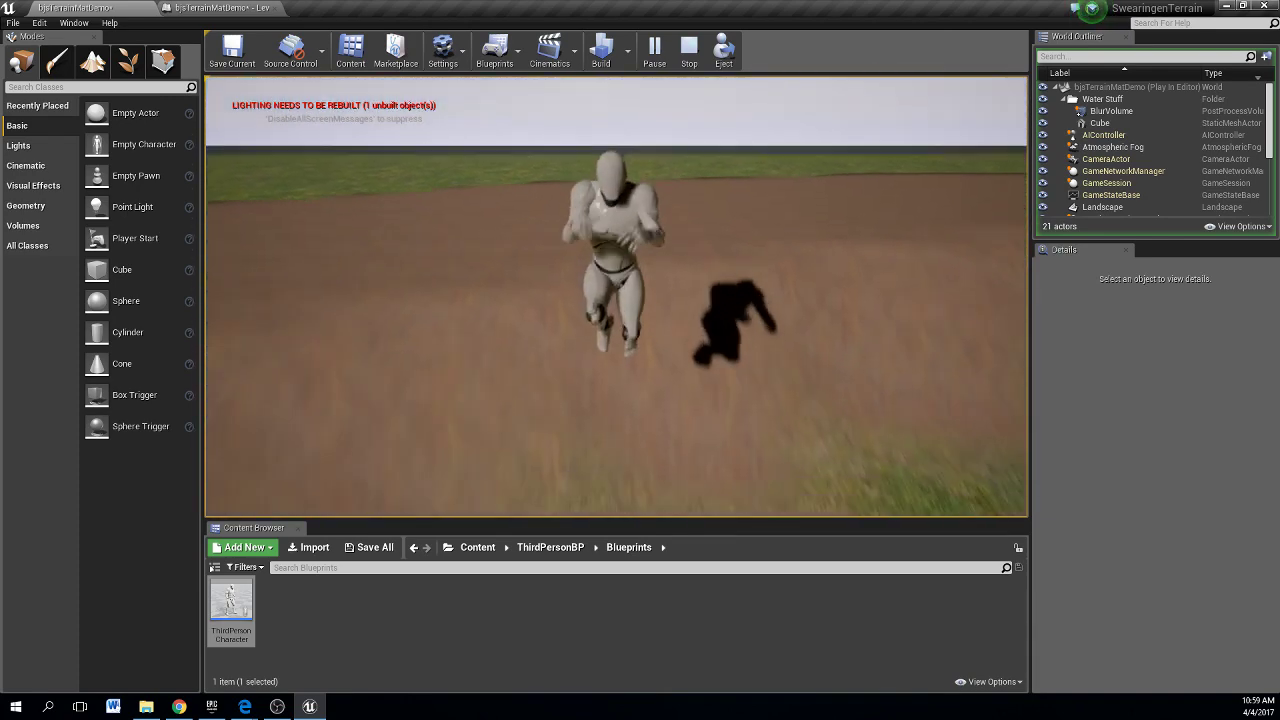
key("w")
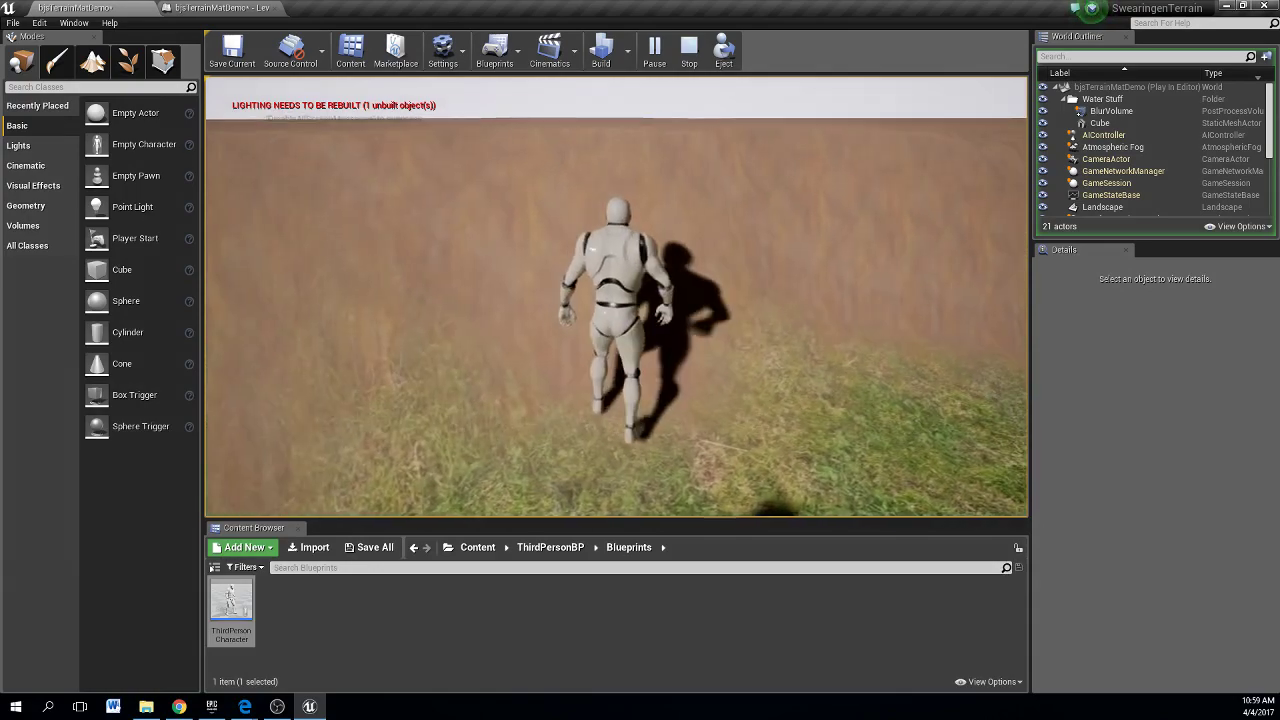
key("d")
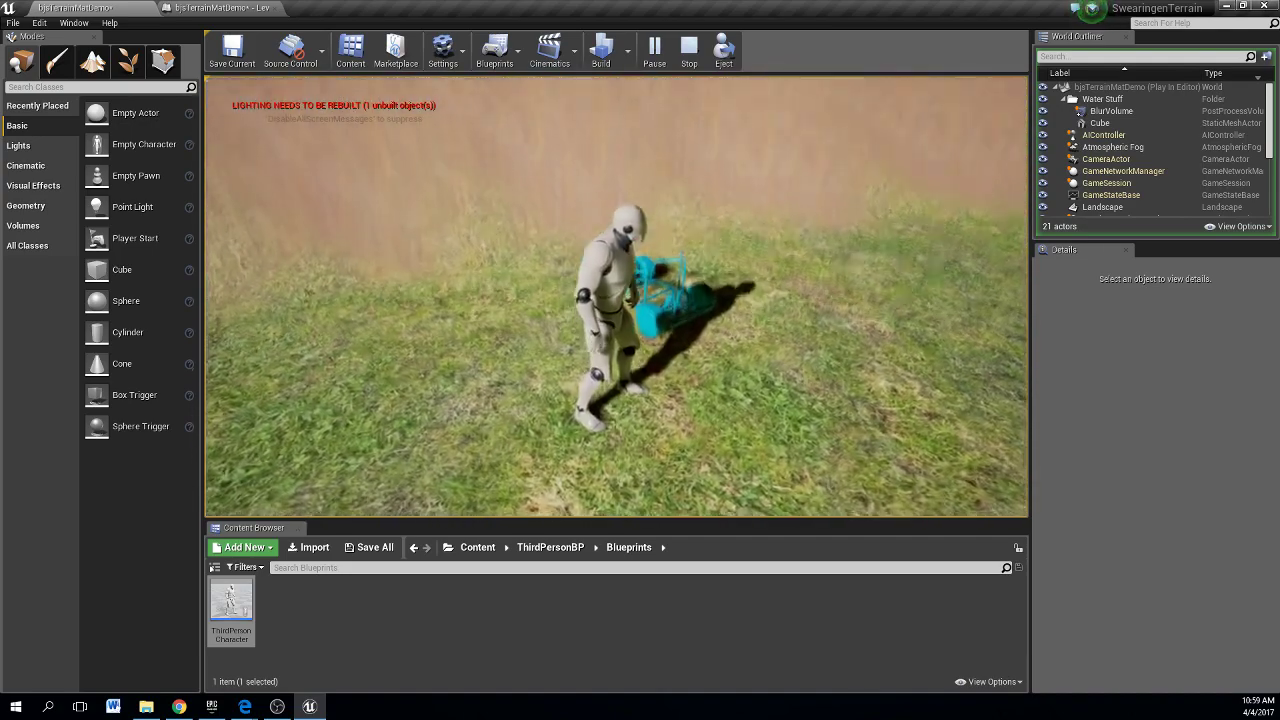
key("w")
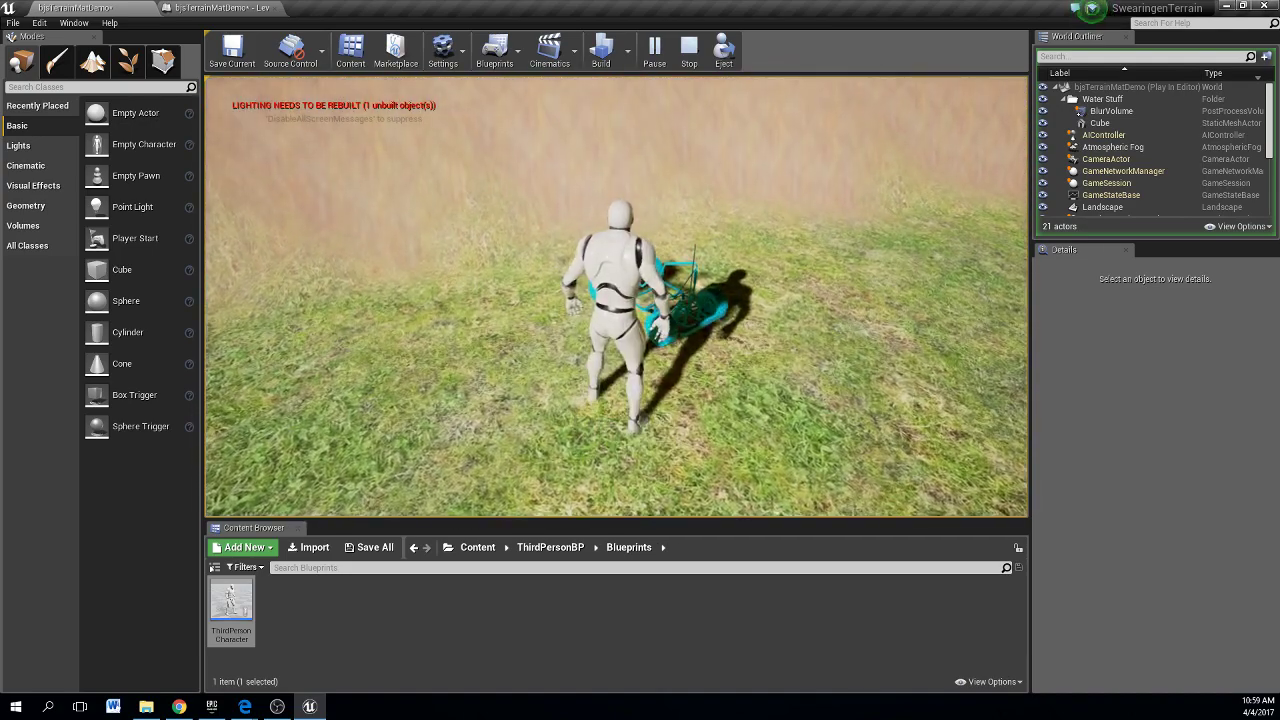
key("a")
key("w")
key("w")
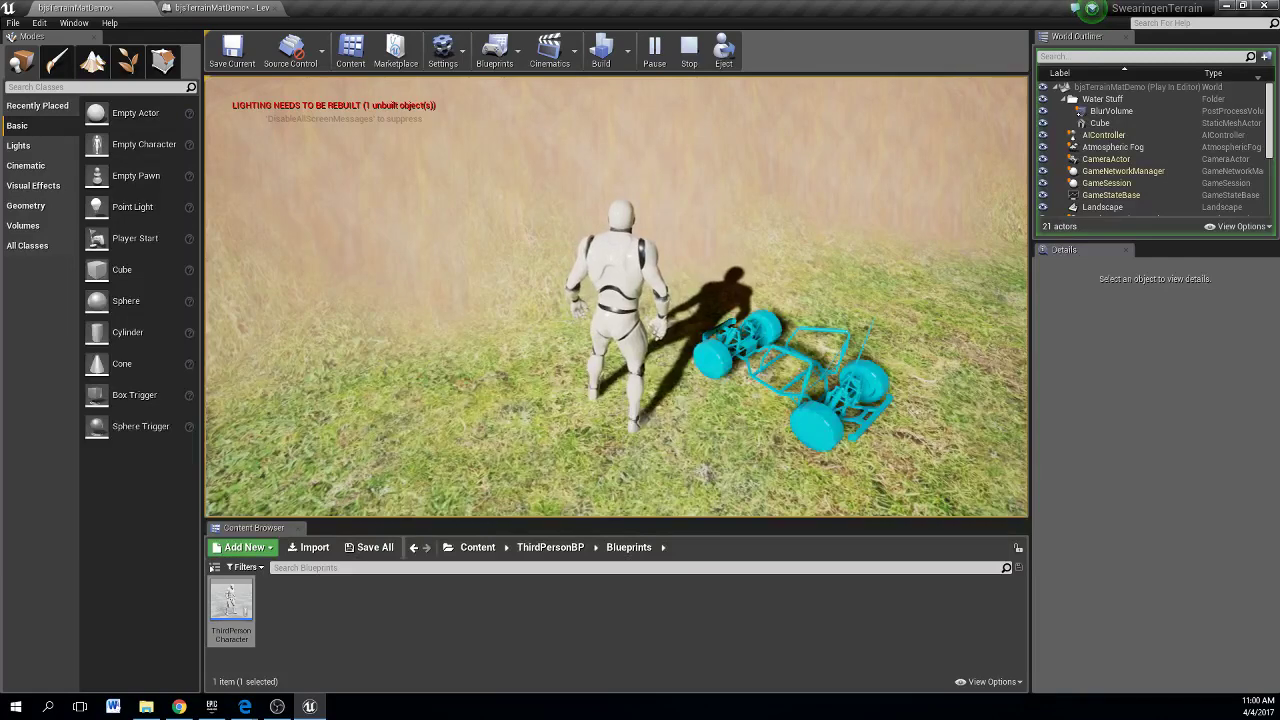
key("Escape")
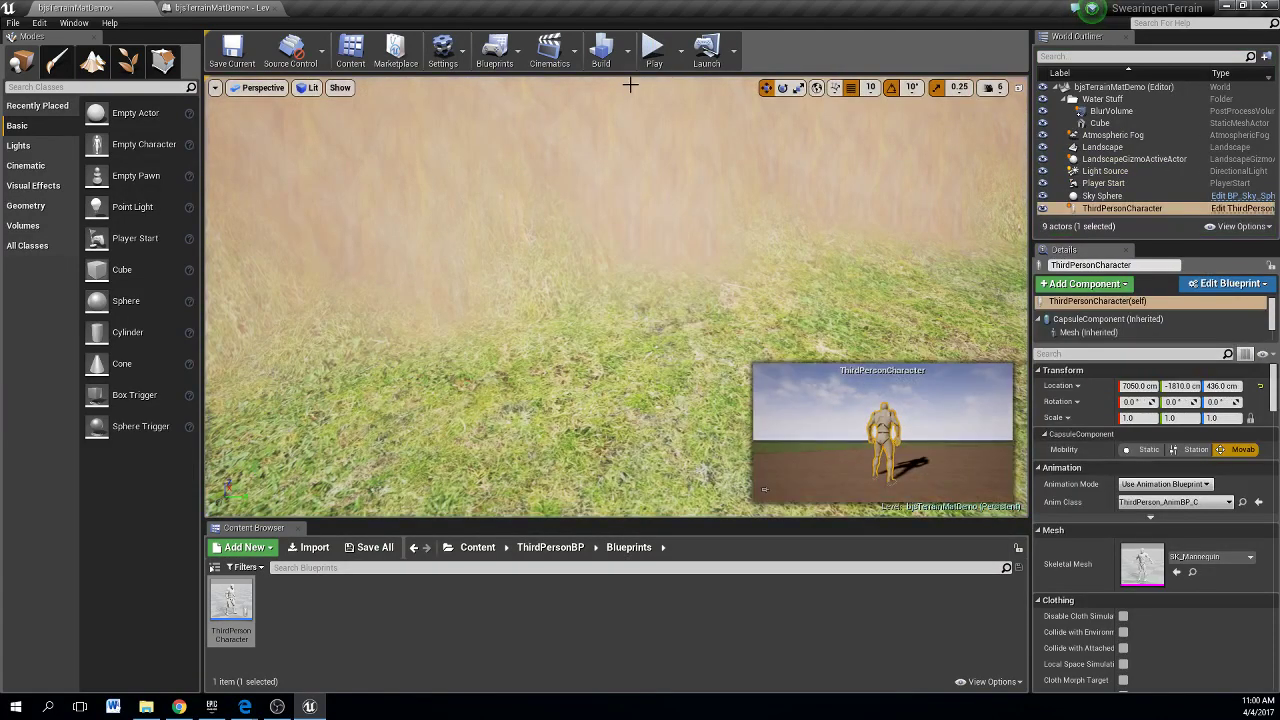
Open the project's Engine Input settings and examine the existing Action Mappings and Axis Mappings
left_click(41, 22)
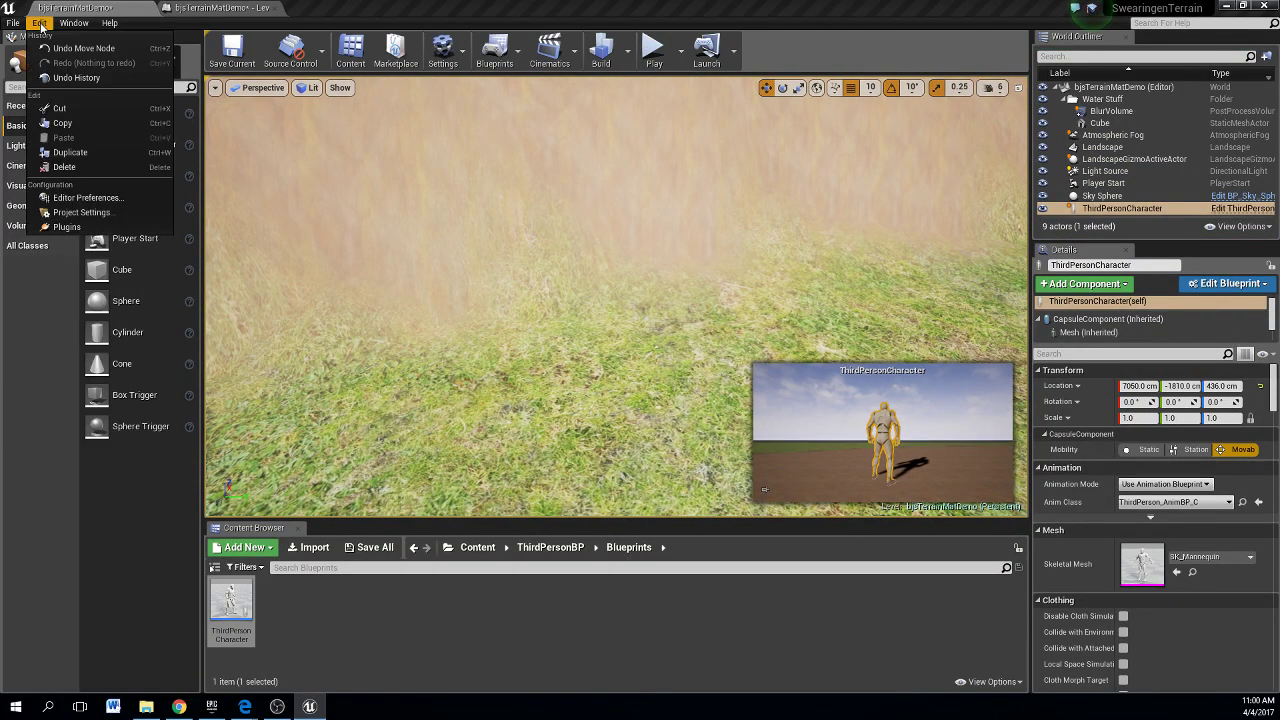
left_click(88, 213)
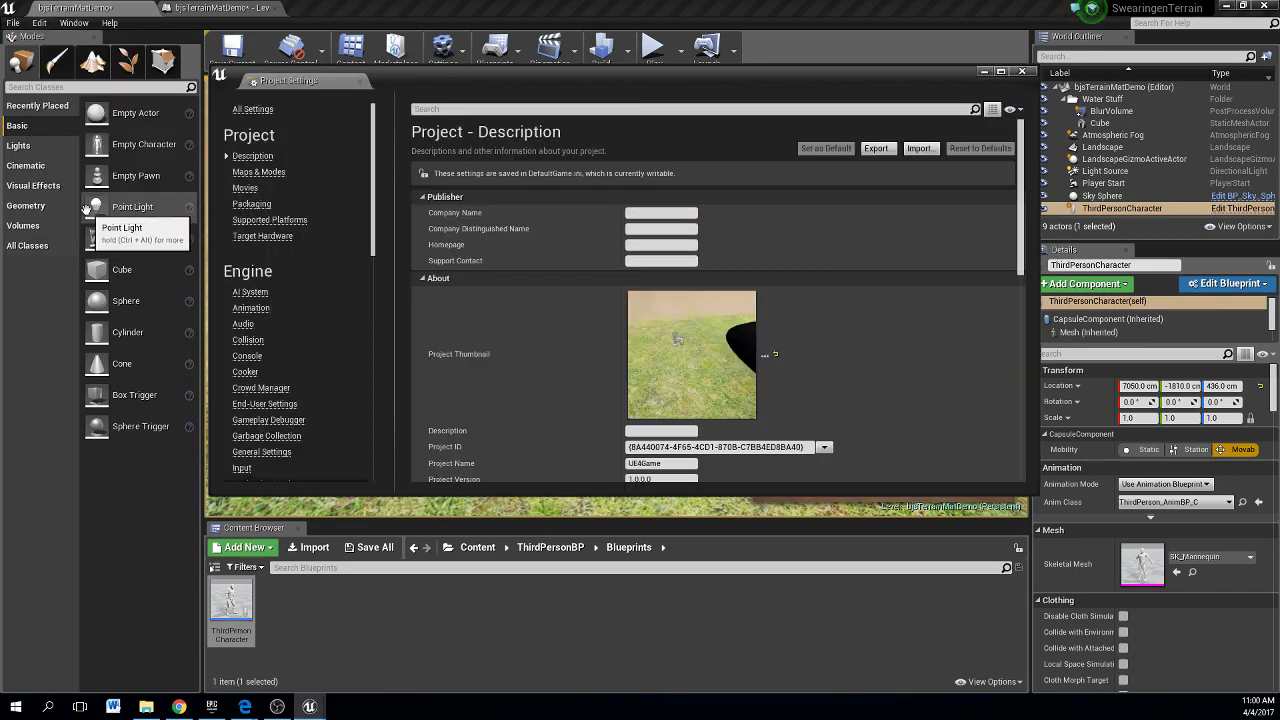
left_click(242, 468)
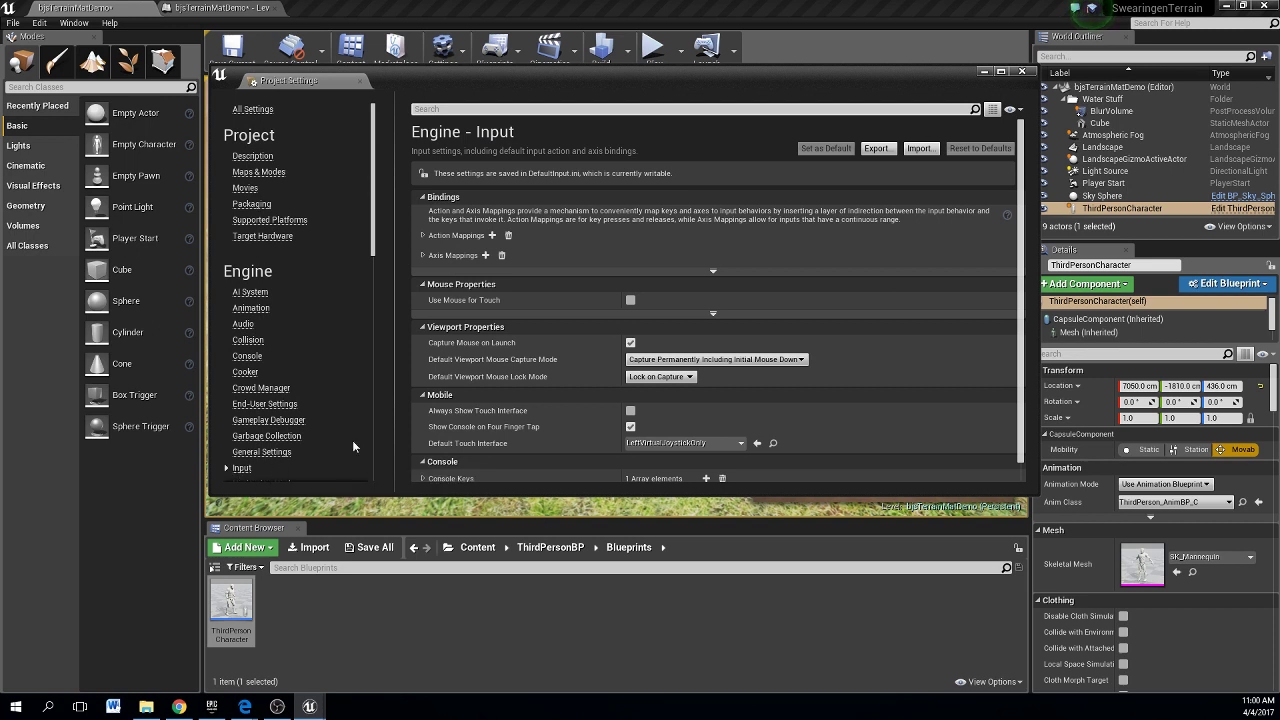
left_click(422, 255)
left_click(422, 235)
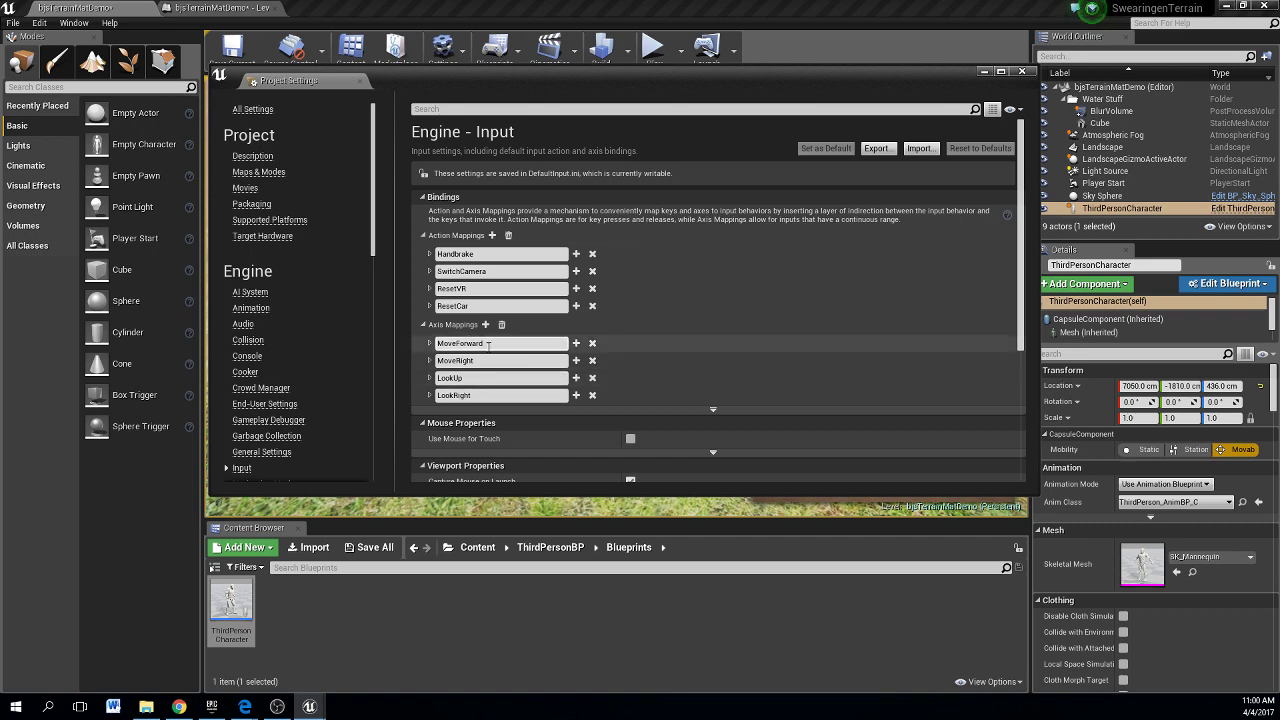
left_click(919, 148)
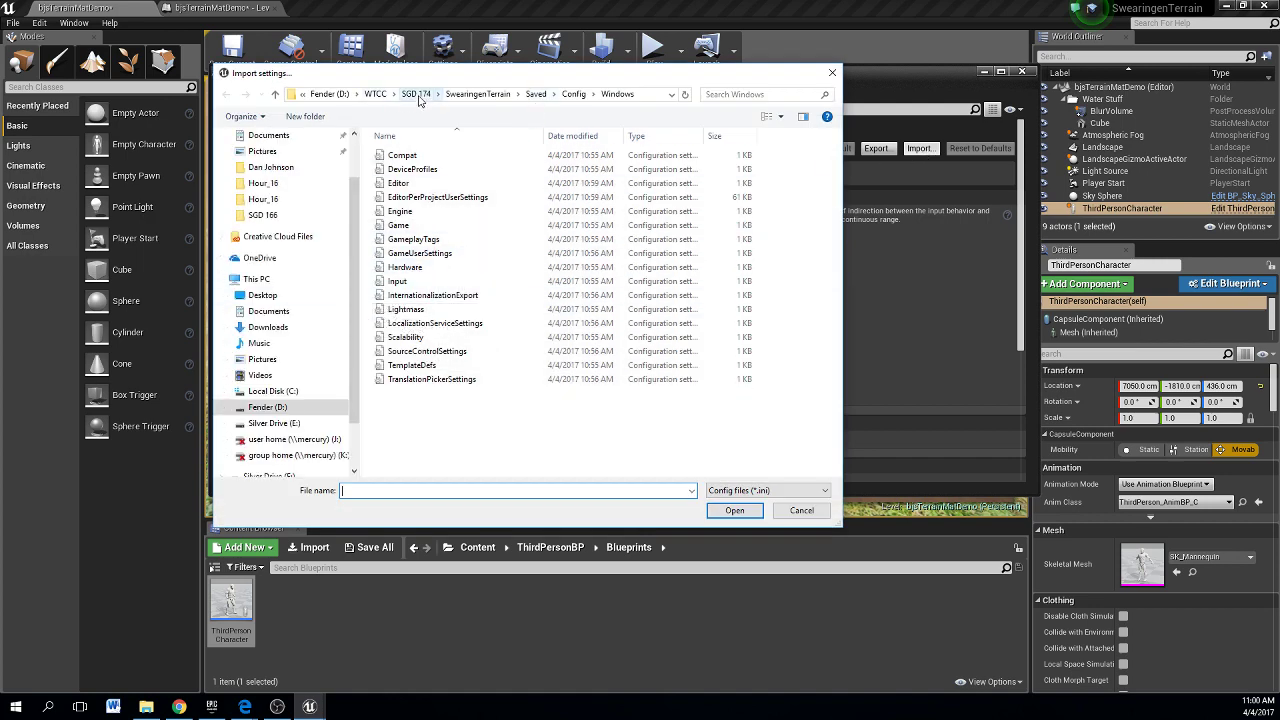
left_click(418, 96)
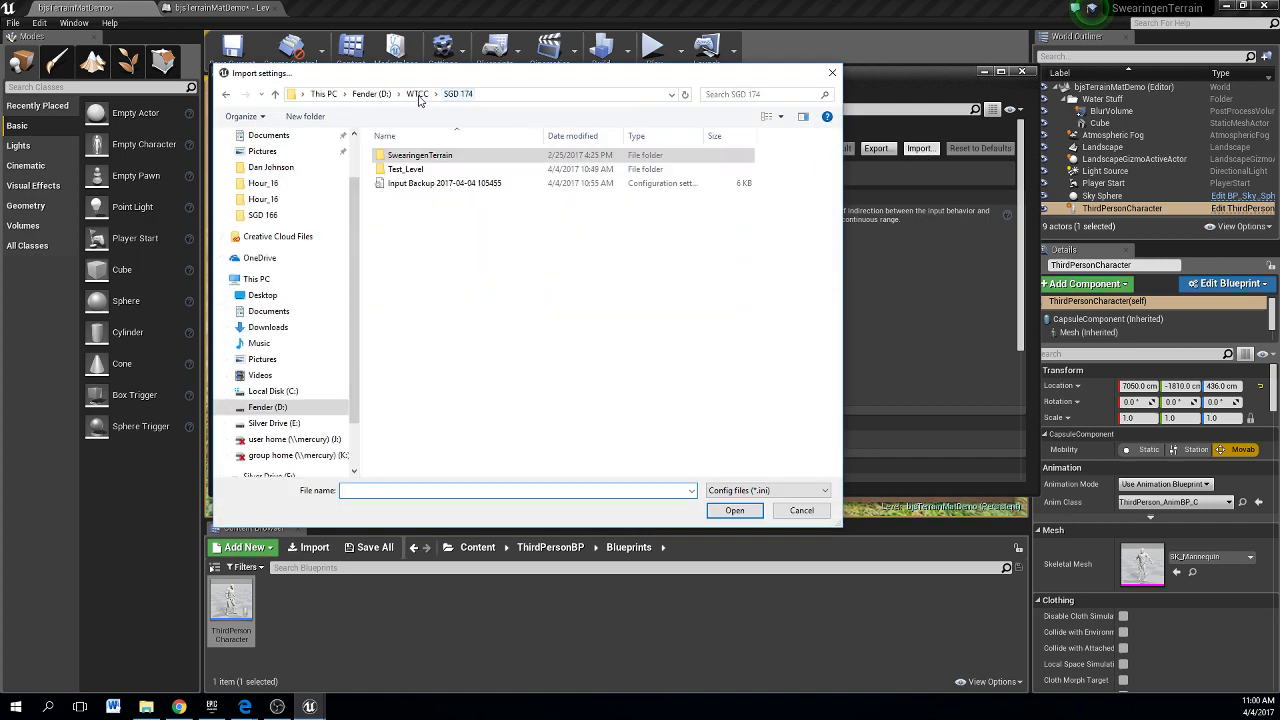
left_click(416, 185)
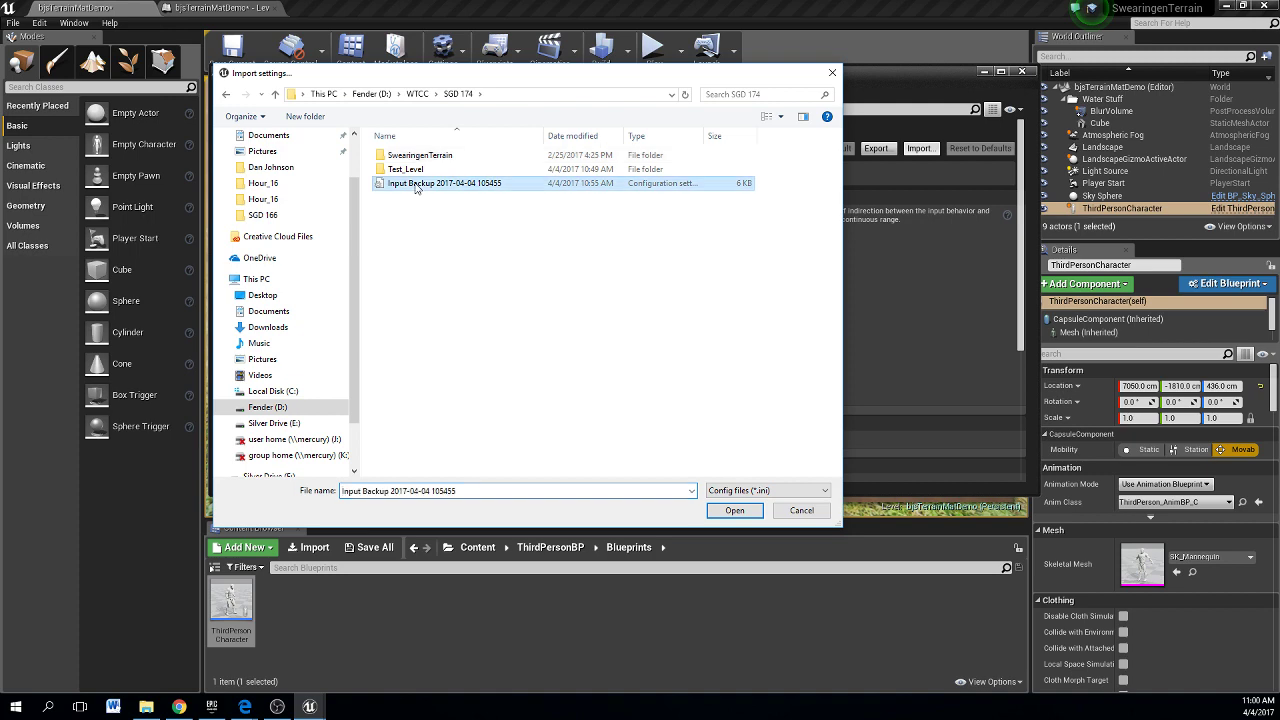
left_click(739, 513)
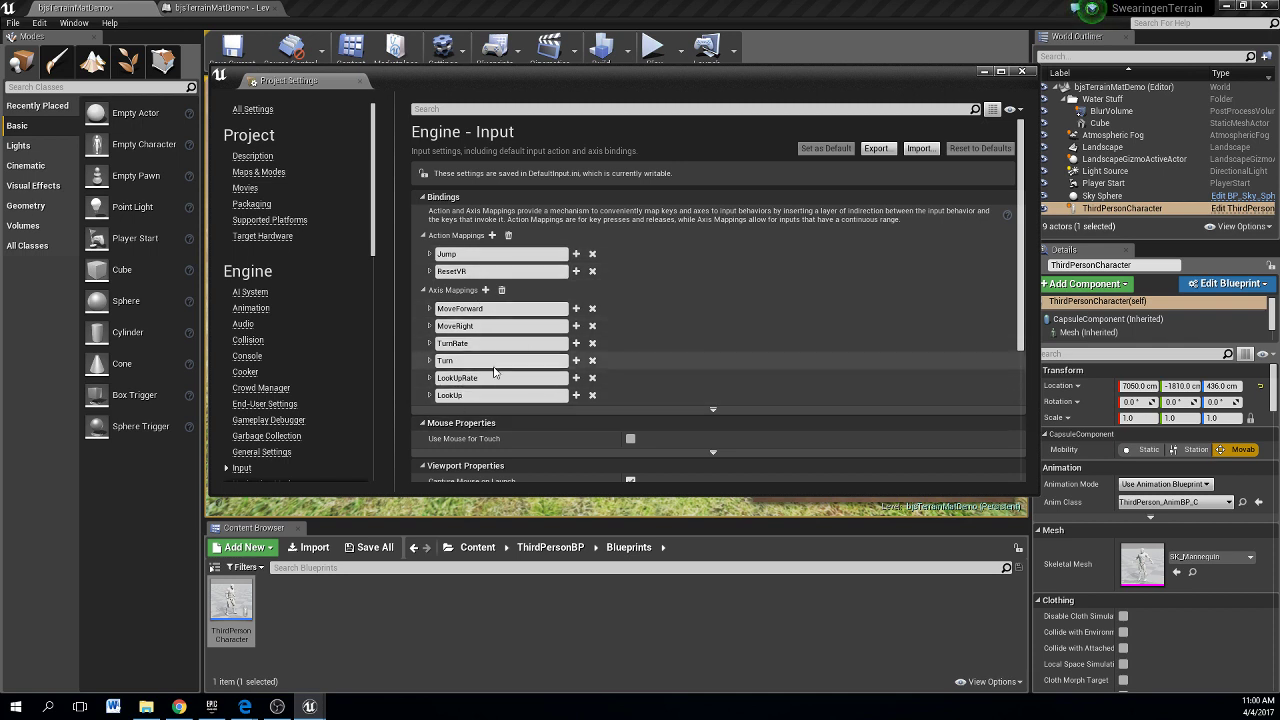
left_click(1021, 72)
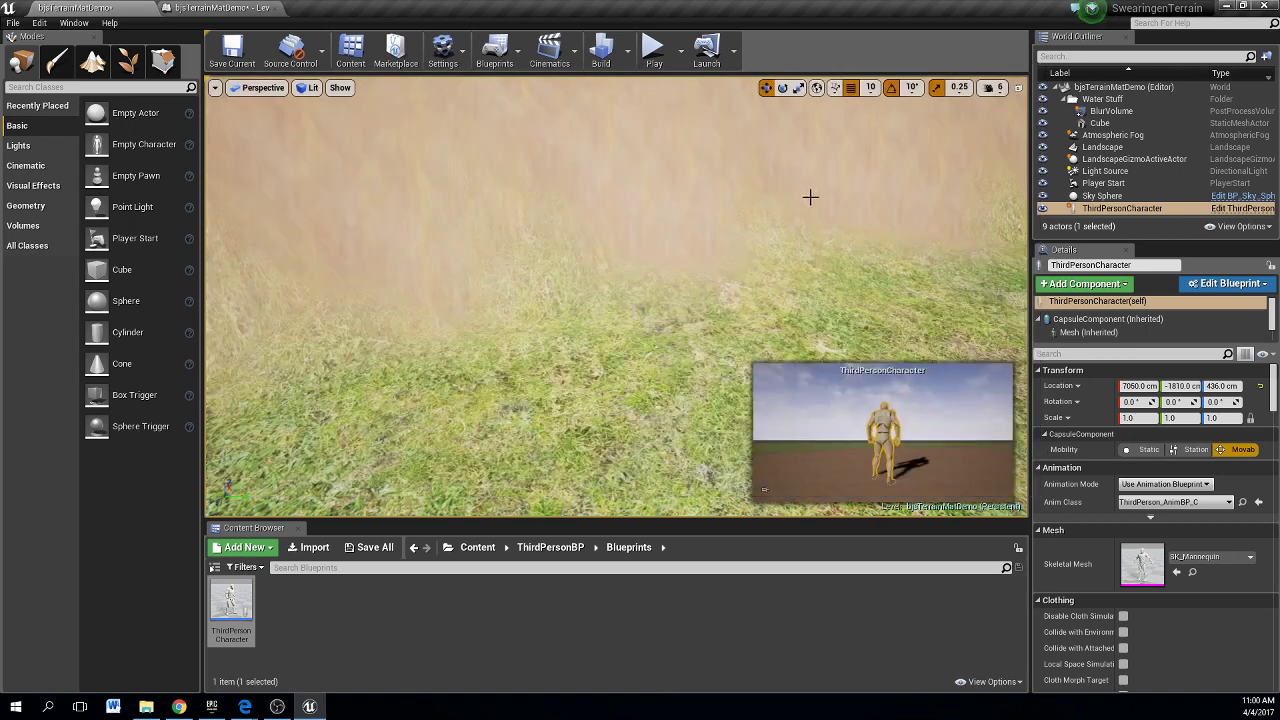
Play the level, drive the vehicle forward, take control of the third-person character, and test its running and jumping on the ridge
left_click(653, 50)
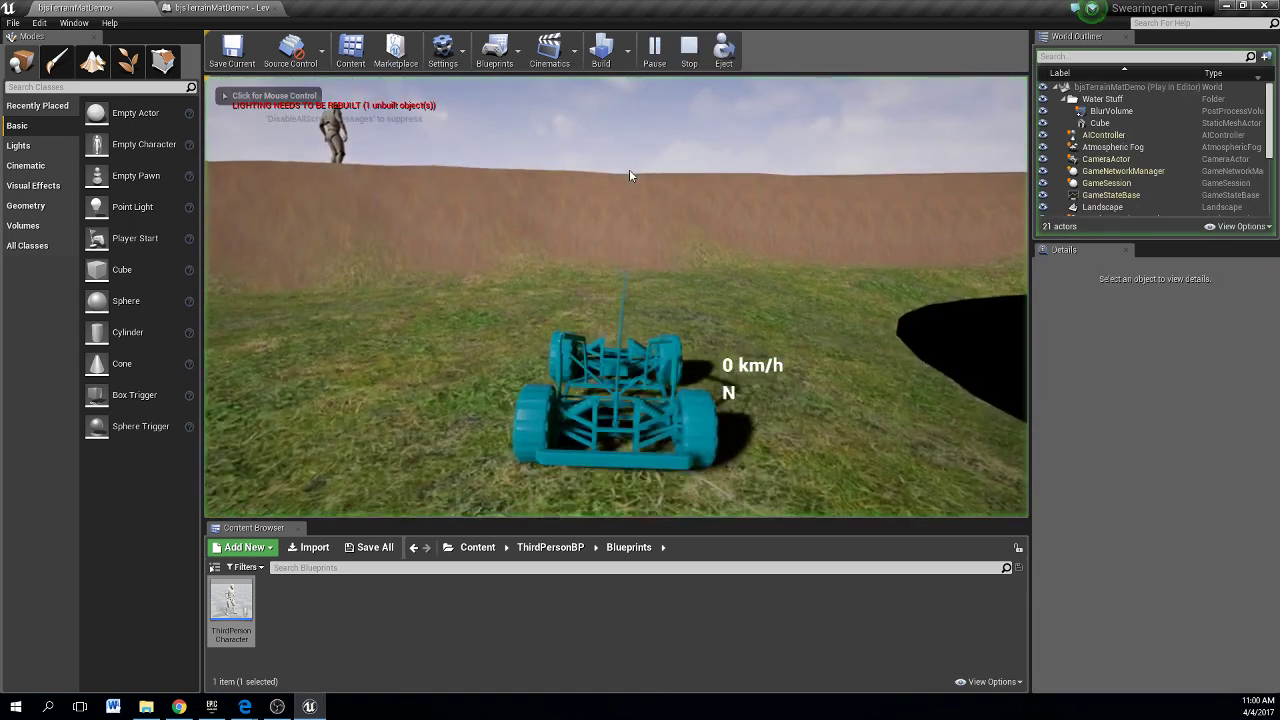
key("w")
key("a")
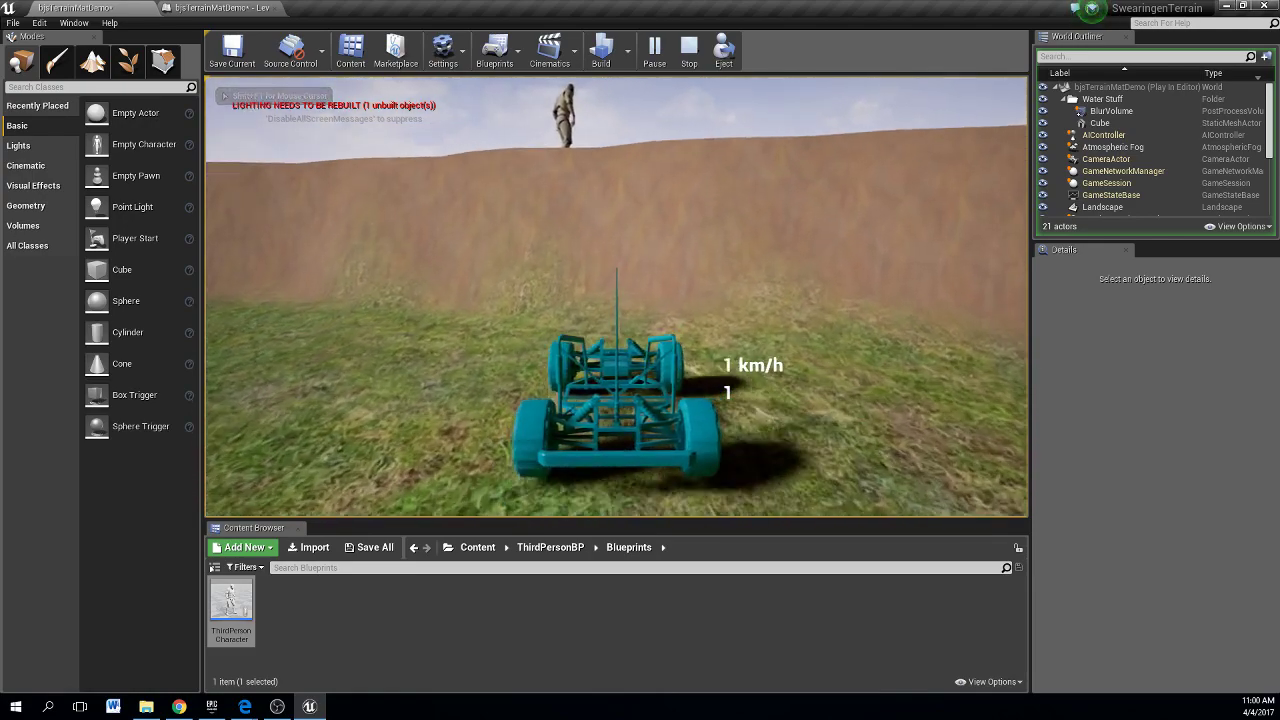
key("p")
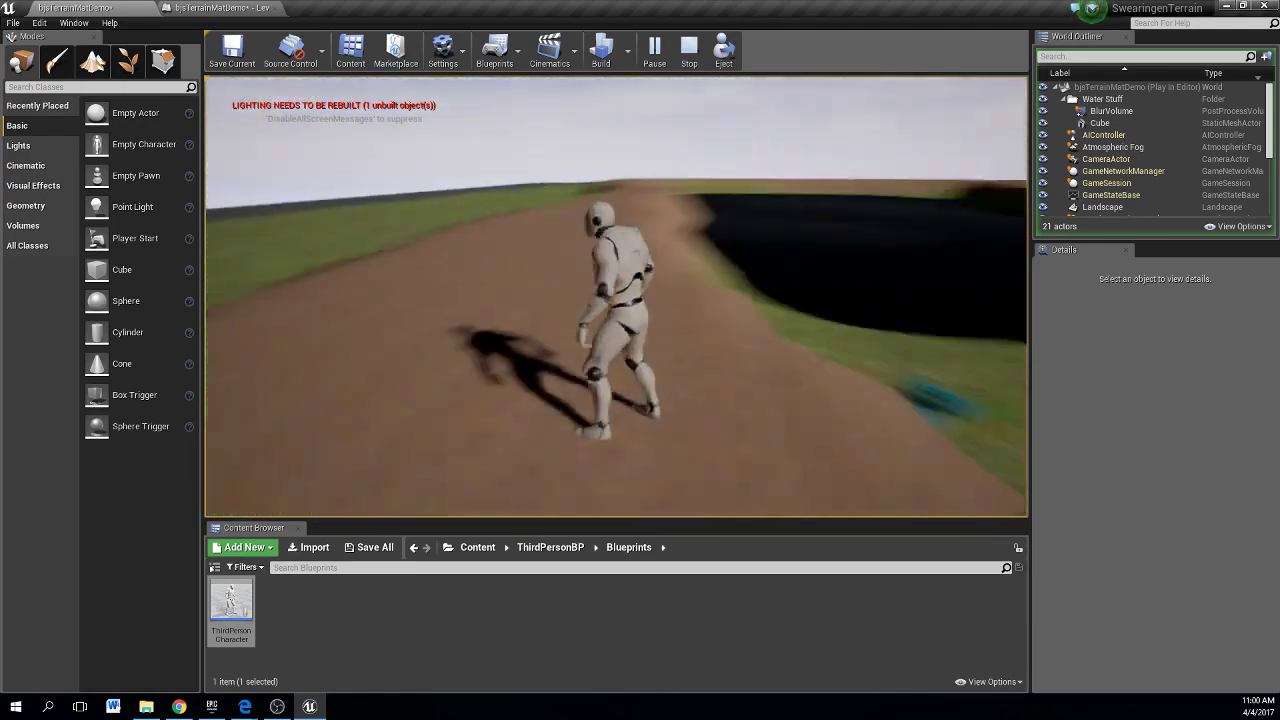
key("w")
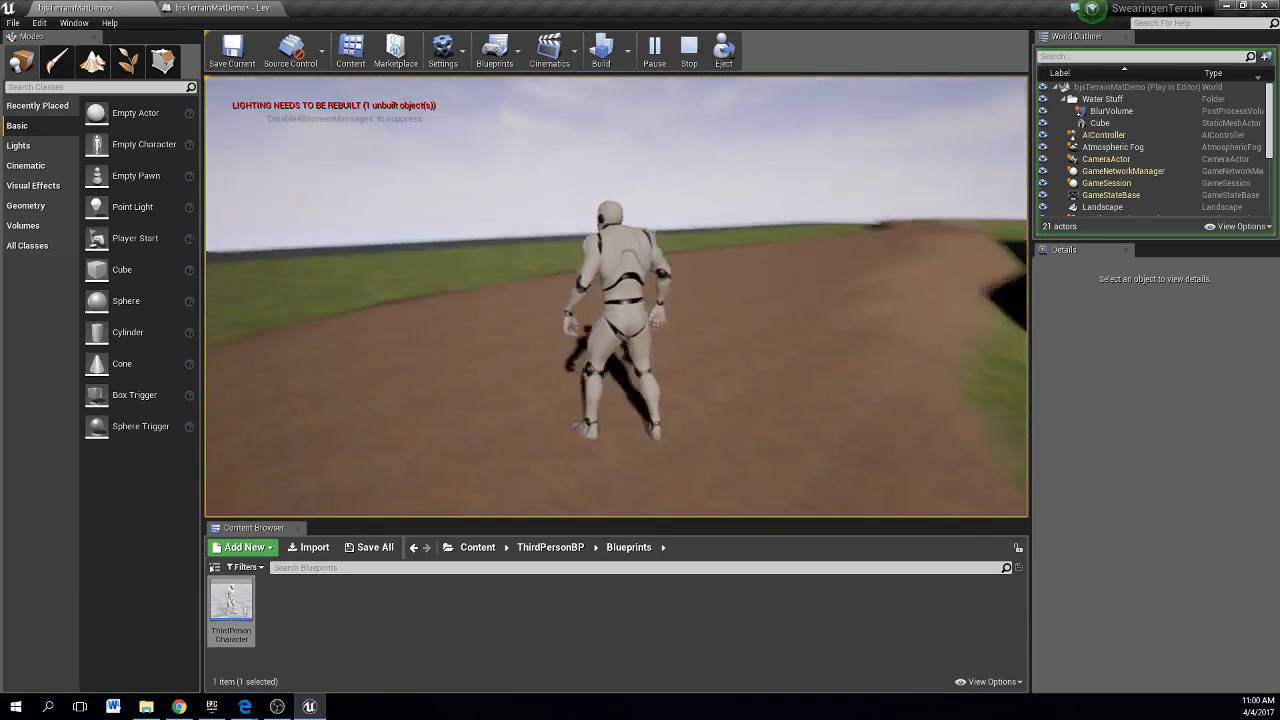
key("space")
key("space")
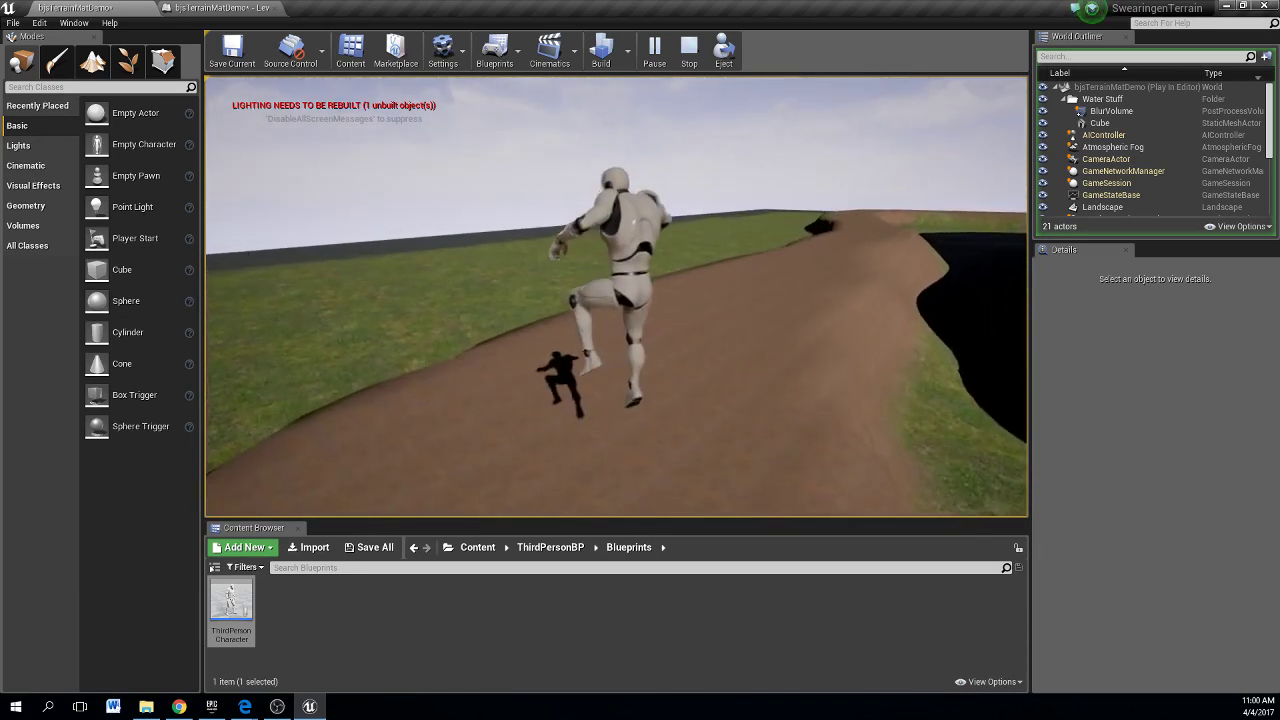
key("space")
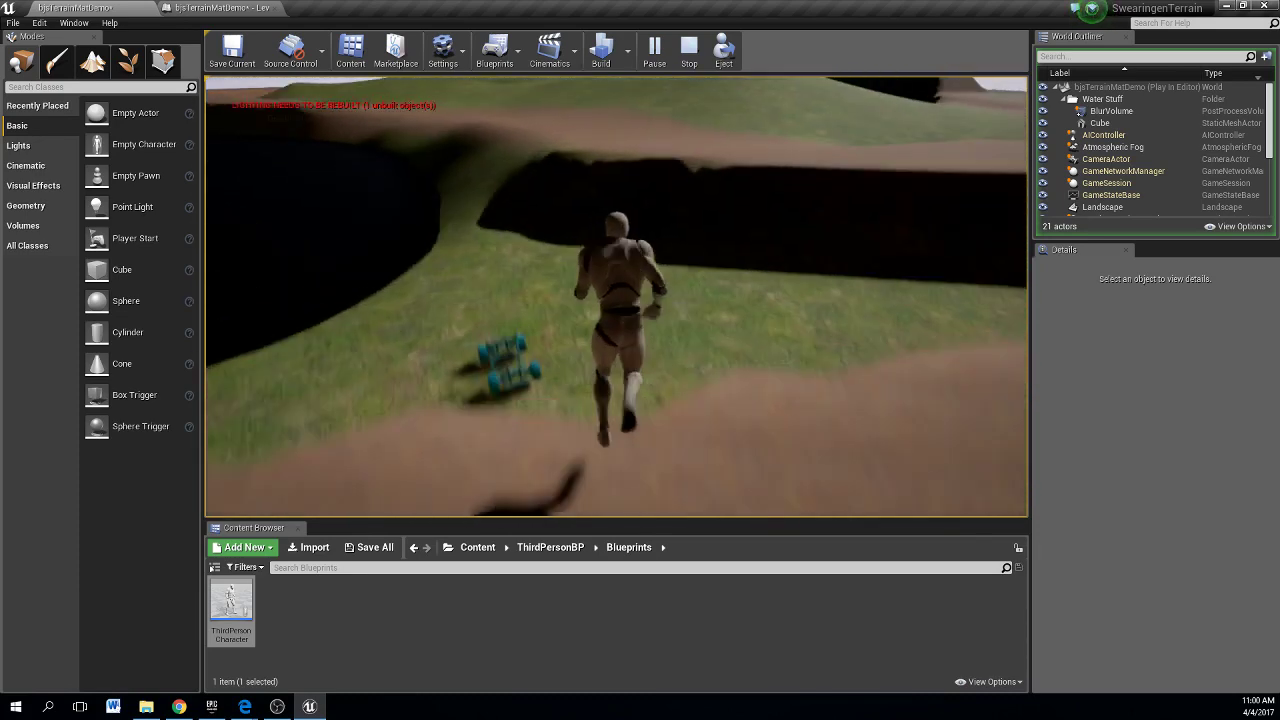
Run the third-person character down to the parked vehicle, walk it around the vehicle, and end the play session
key("w")
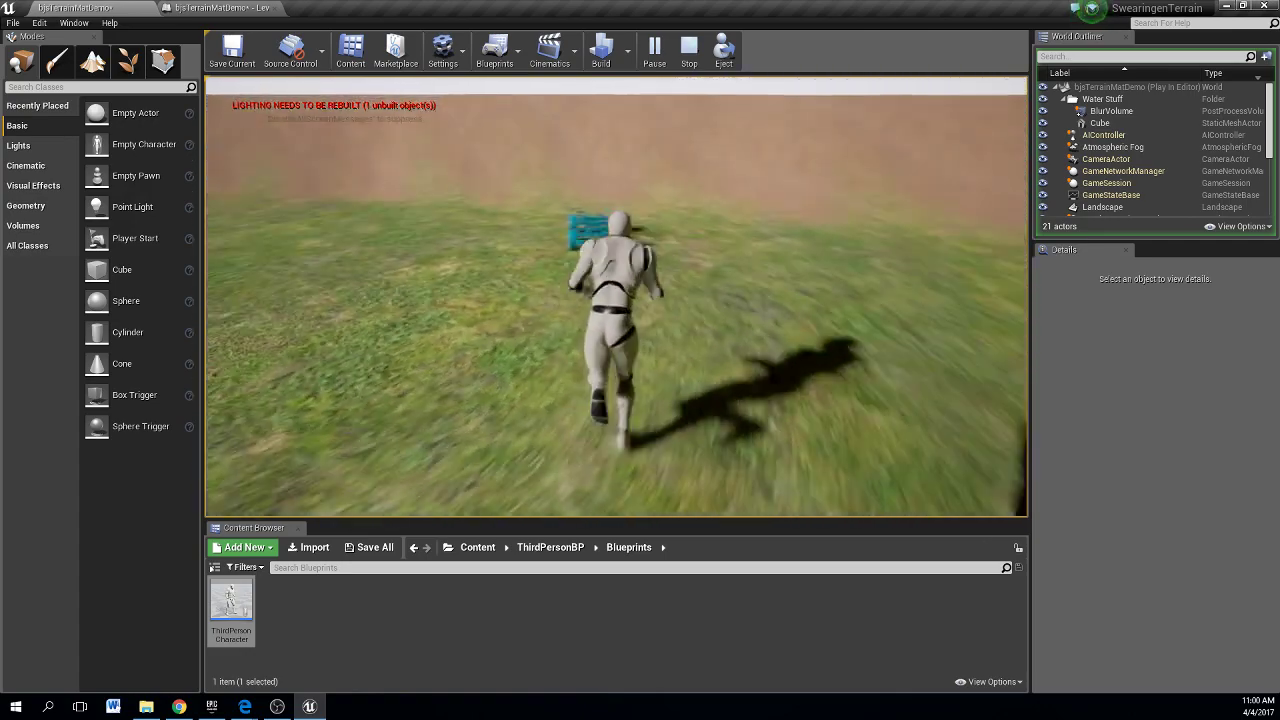
key("w")
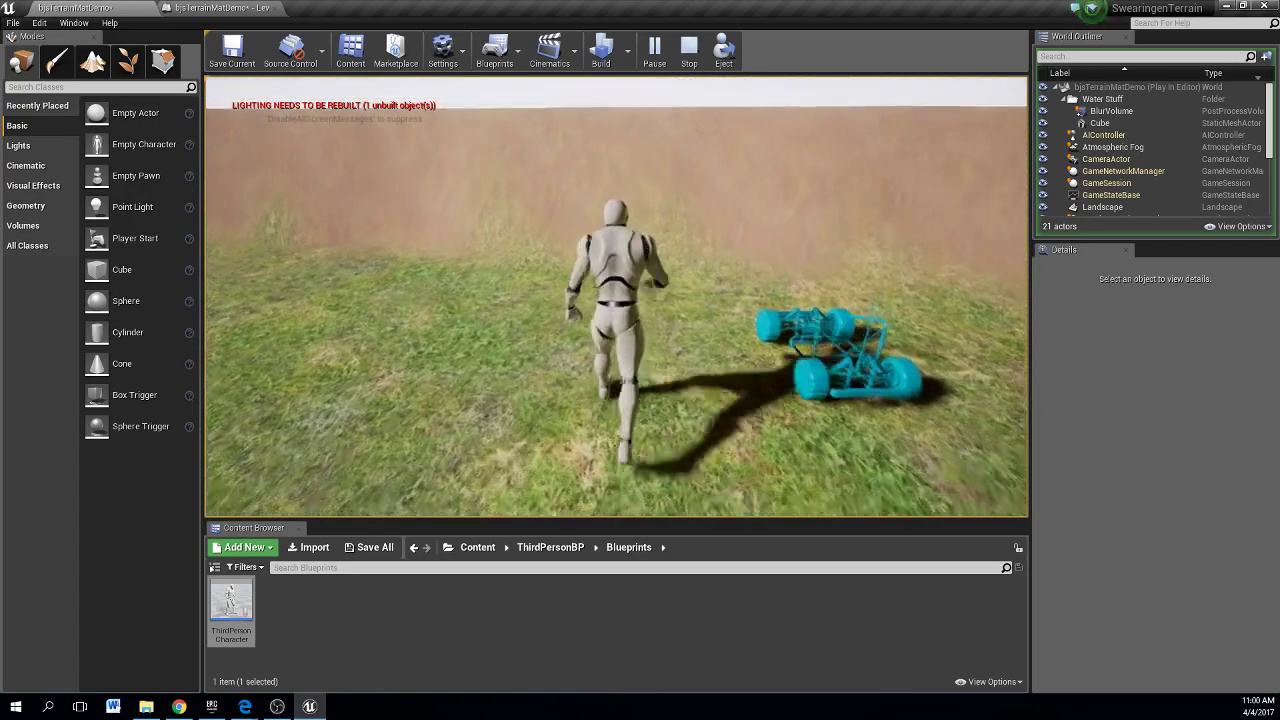
key("d")
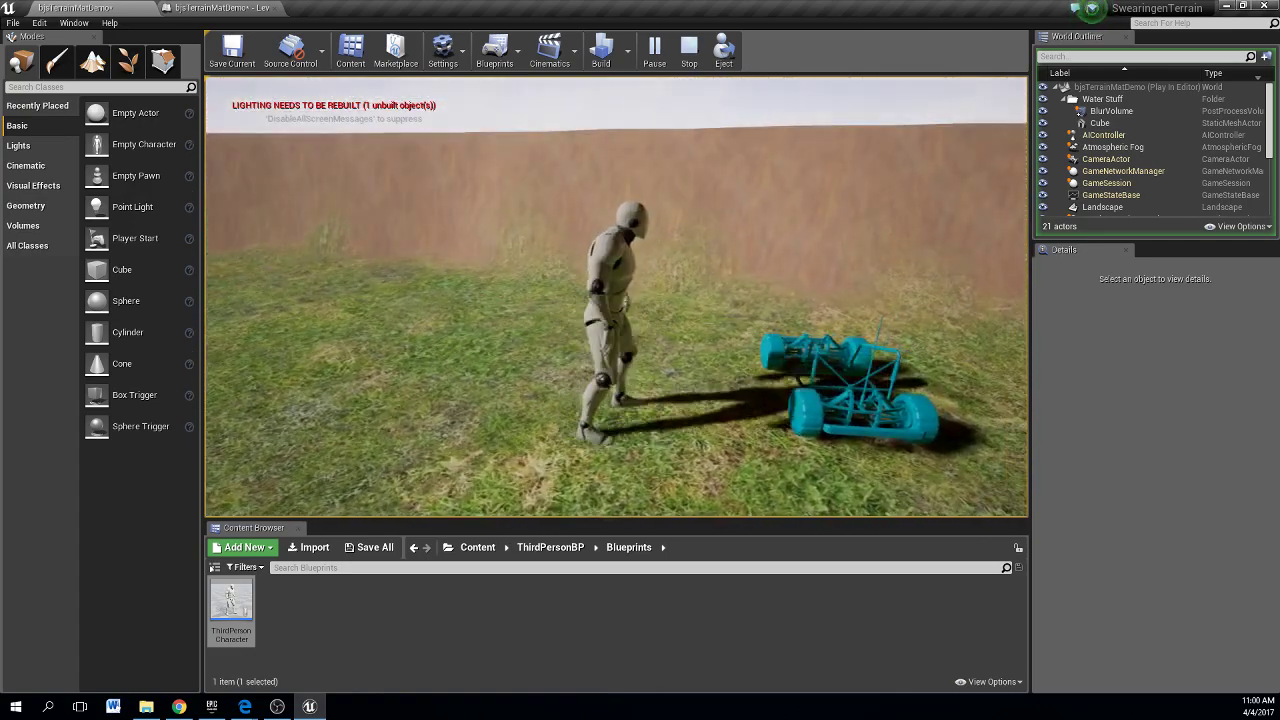
key("w")
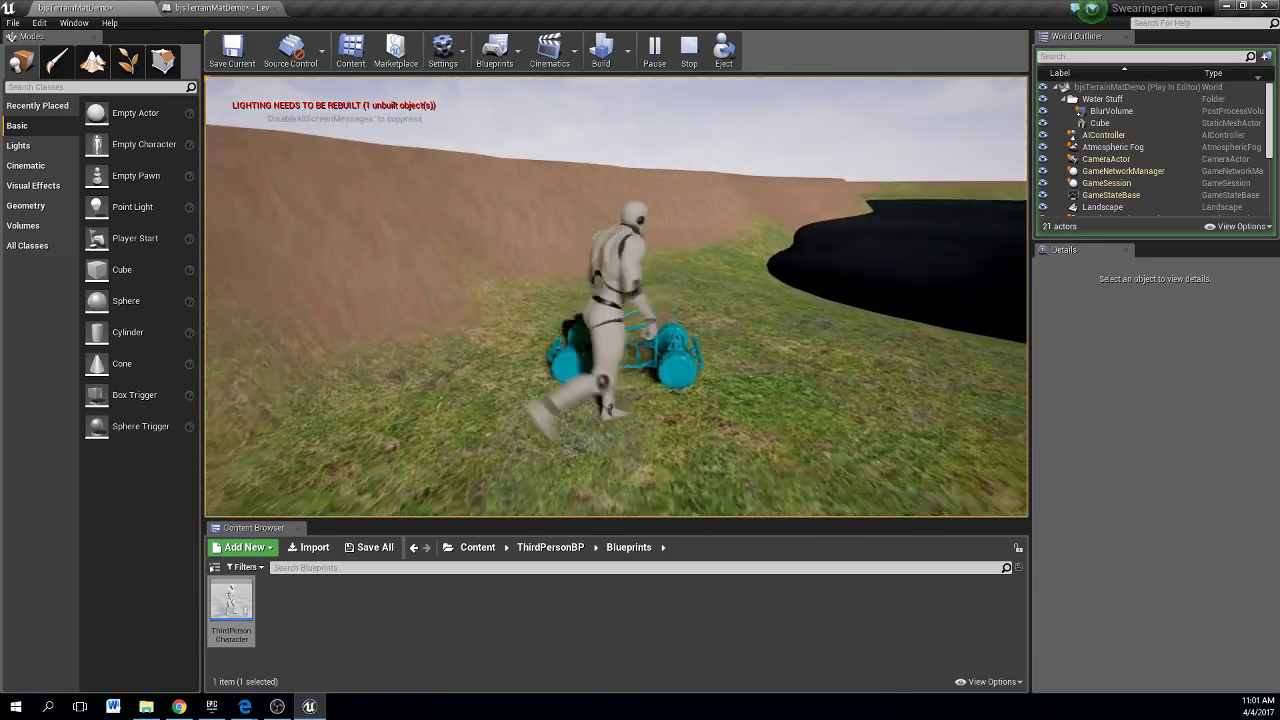
key("s")
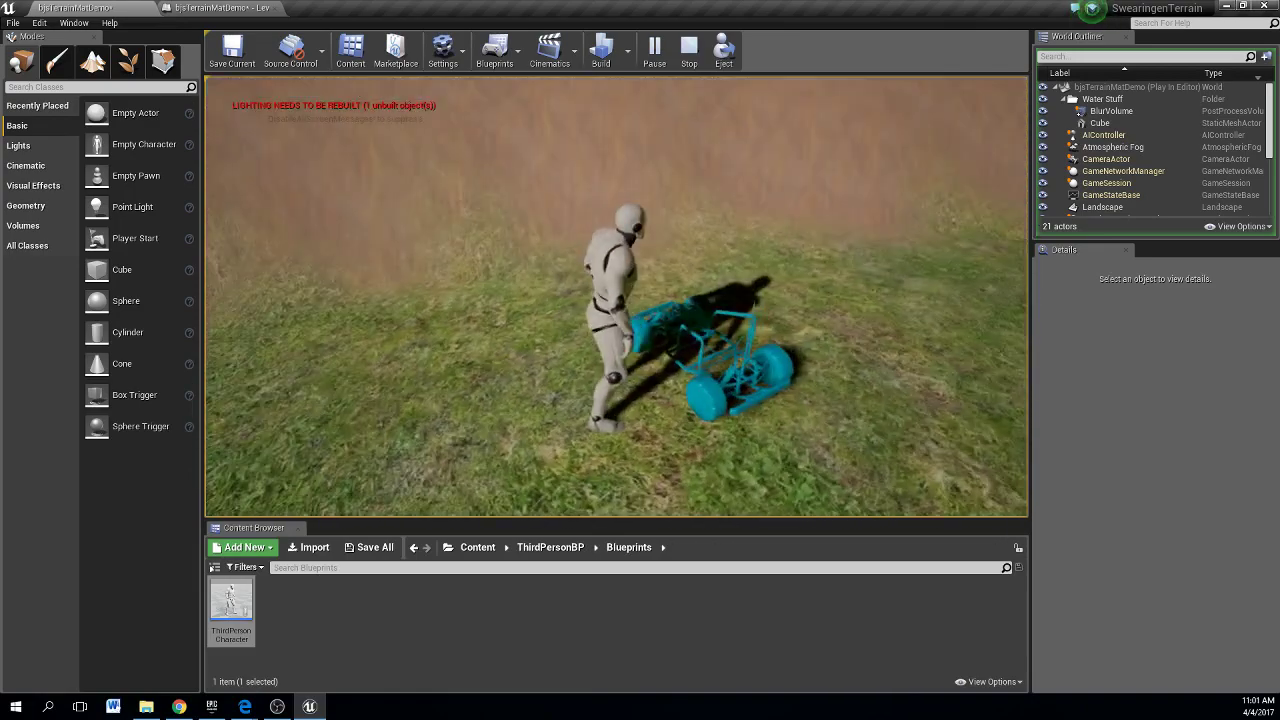
key("w")
key("a")
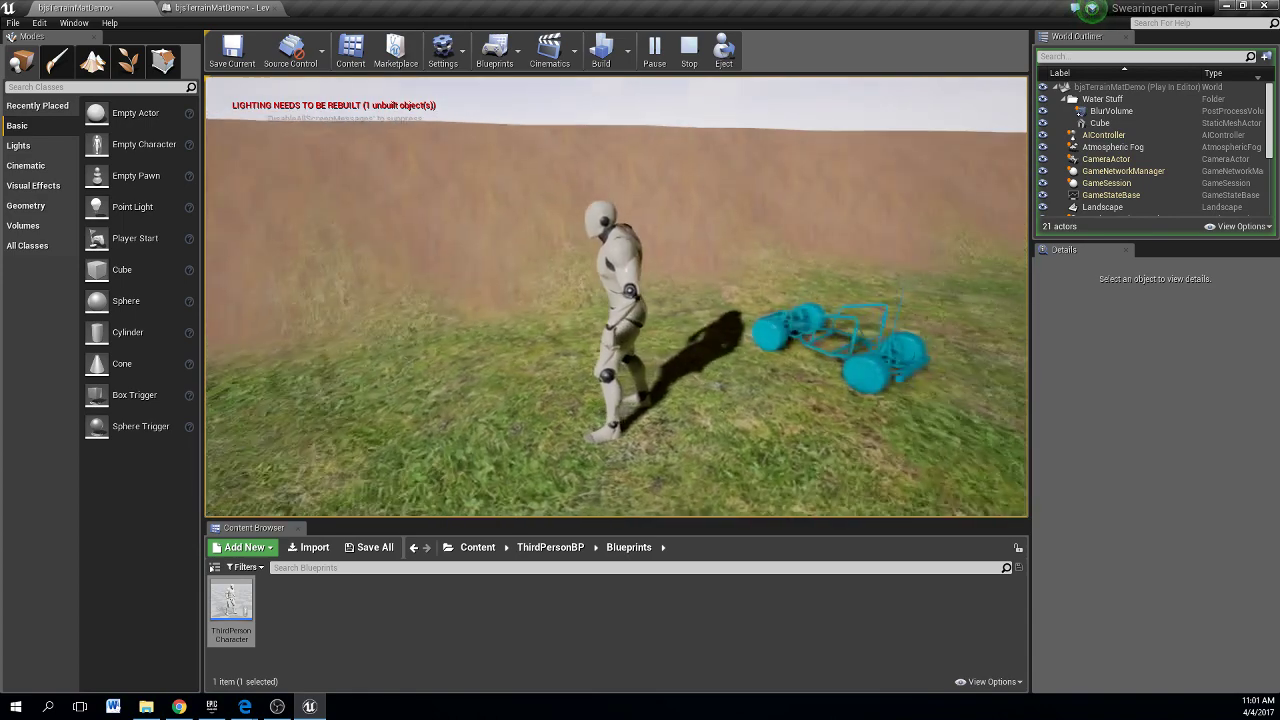
key("Escape")
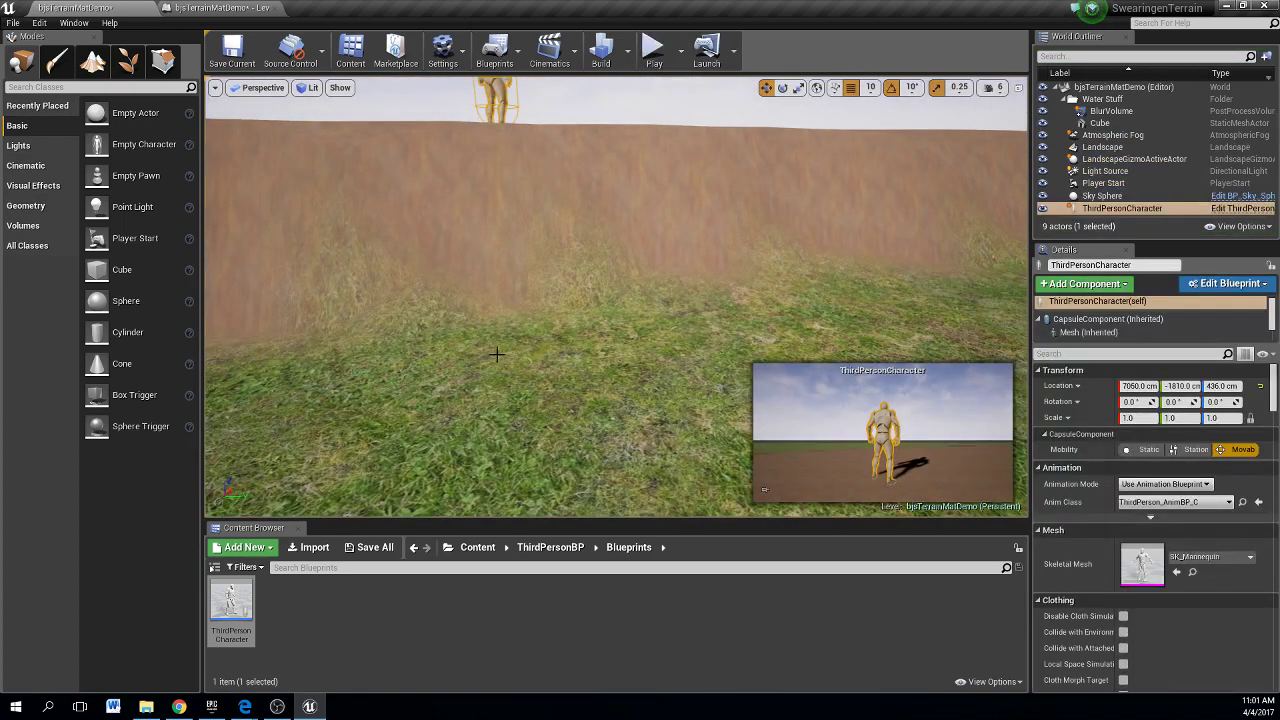
Select the Player Start on the grass below the ridge and enlarge the World Outliner
key("s")
mouse_move(645, 297)
right_mouse_down()
mouse_move(648, 335)
mouse_move(669, 292)
mouse_move(635, 314)
mouse_move(625, 302)
right_mouse_up()
key("w")
key("s")
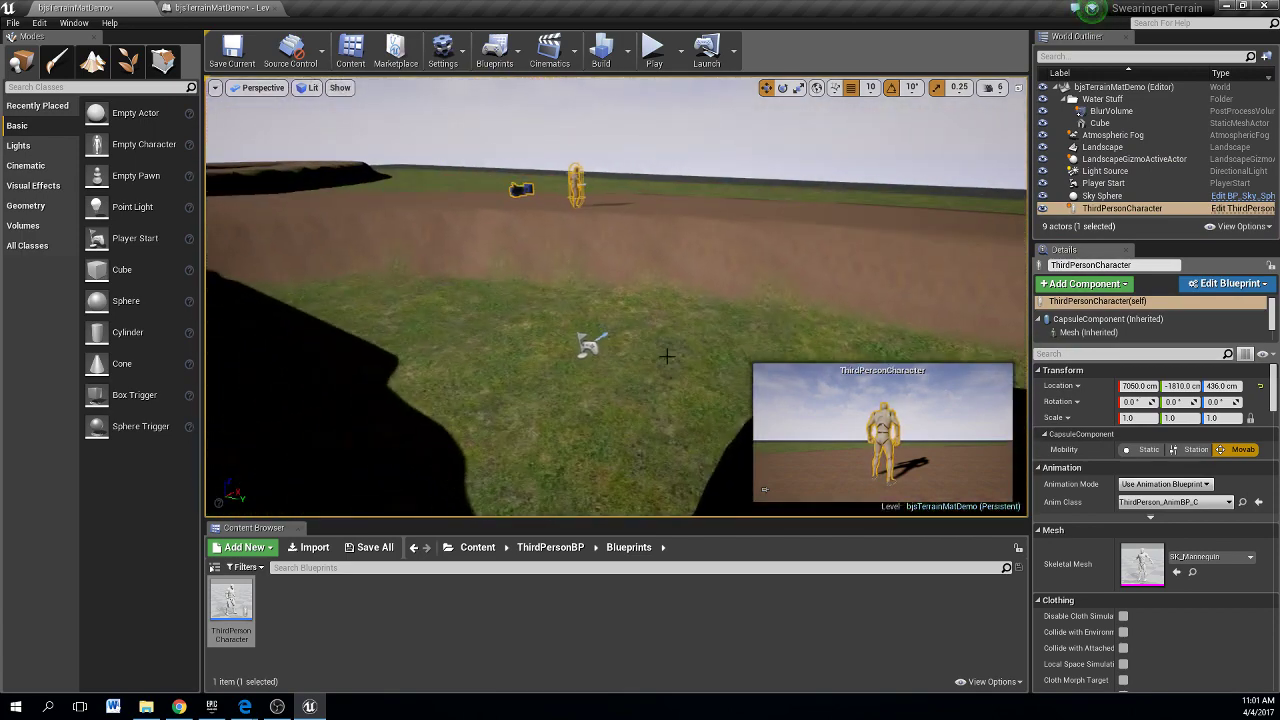
left_click(592, 344)
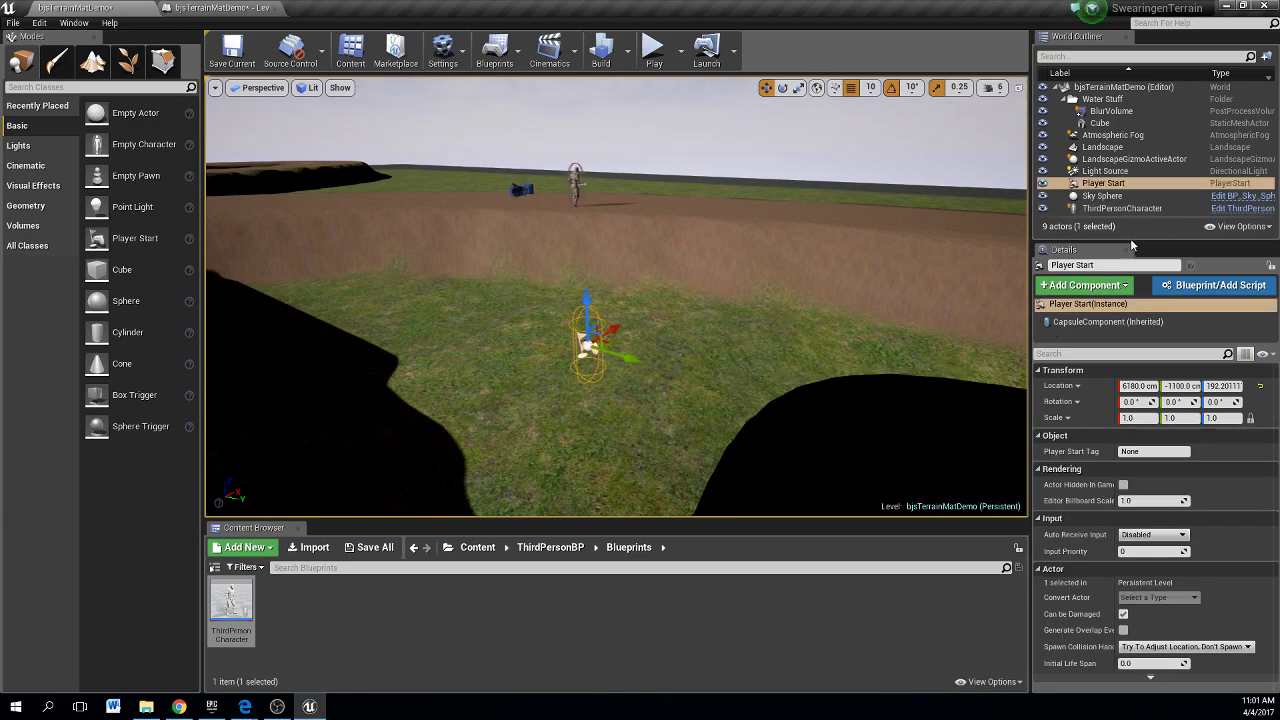
left_click_drag(1130, 237, 1130, 301)
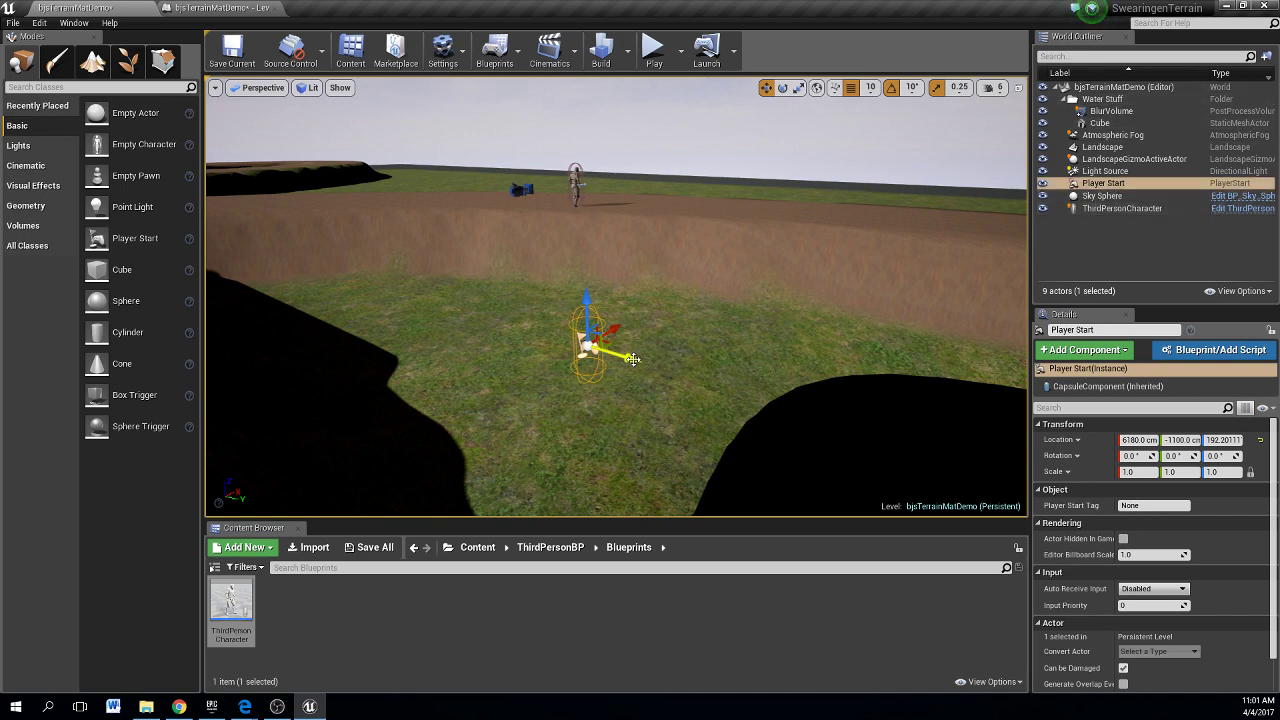
Place the VehicleBlueprint from VehicleAdvBP/Blueprints on the grass near the Player Start, at about 5970, -1430, 100 cm
left_click(474, 550)
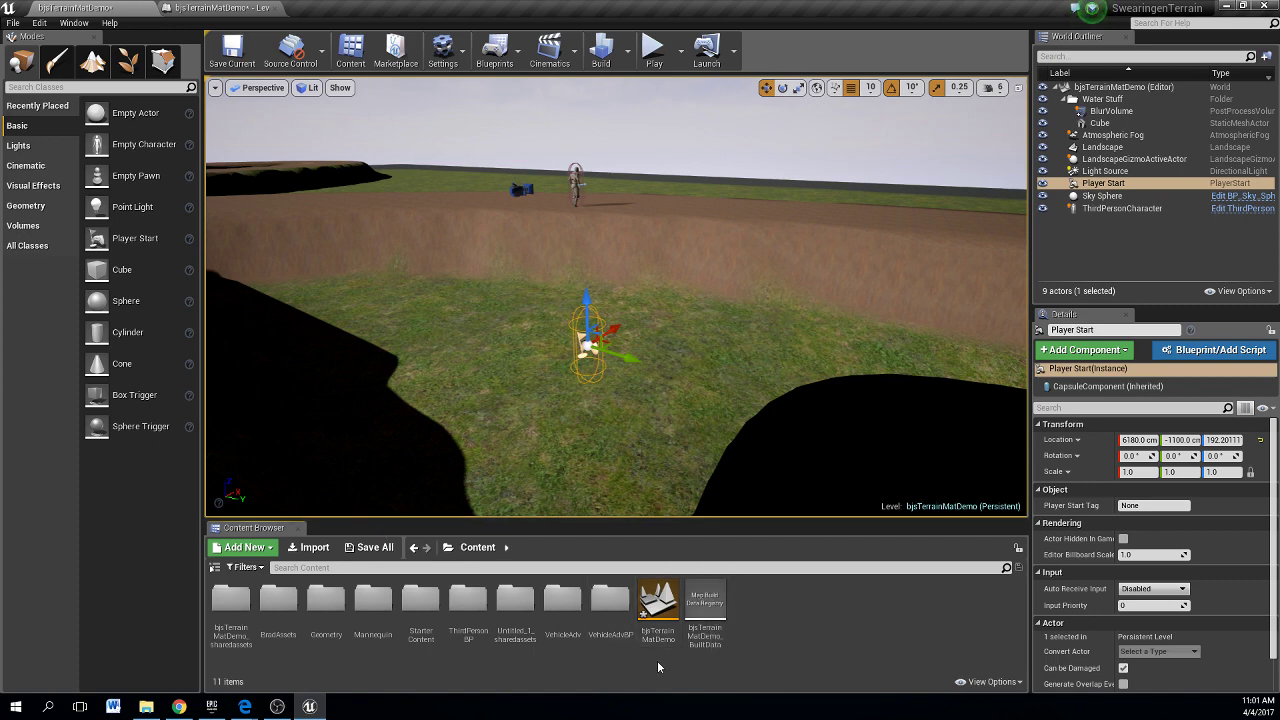
double_click(610, 600)
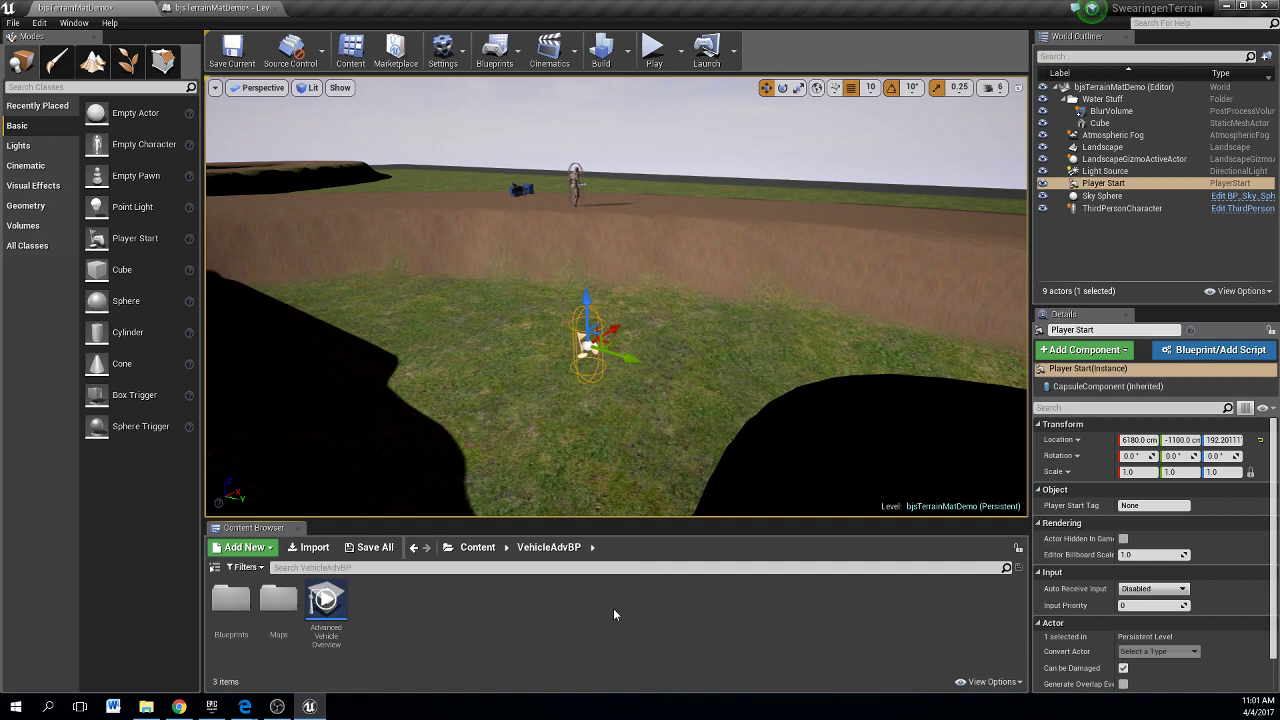
double_click(231, 598)
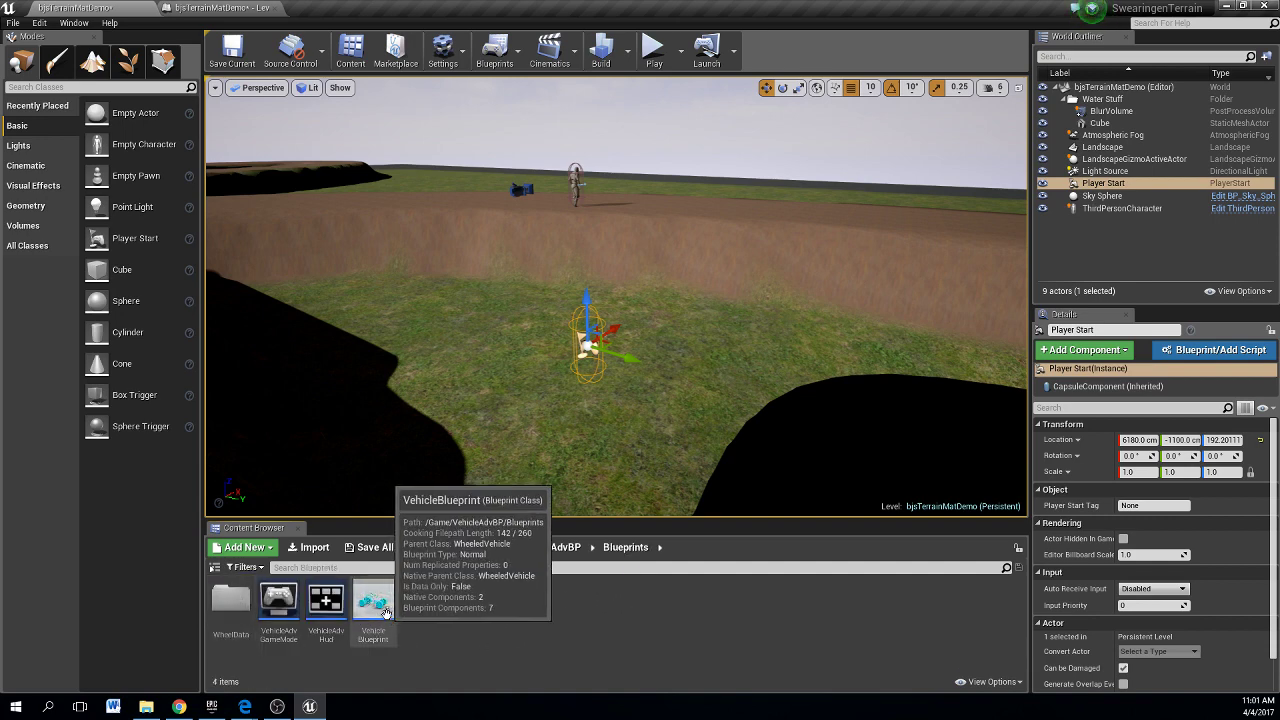
left_click_drag(362, 618, 405, 380)
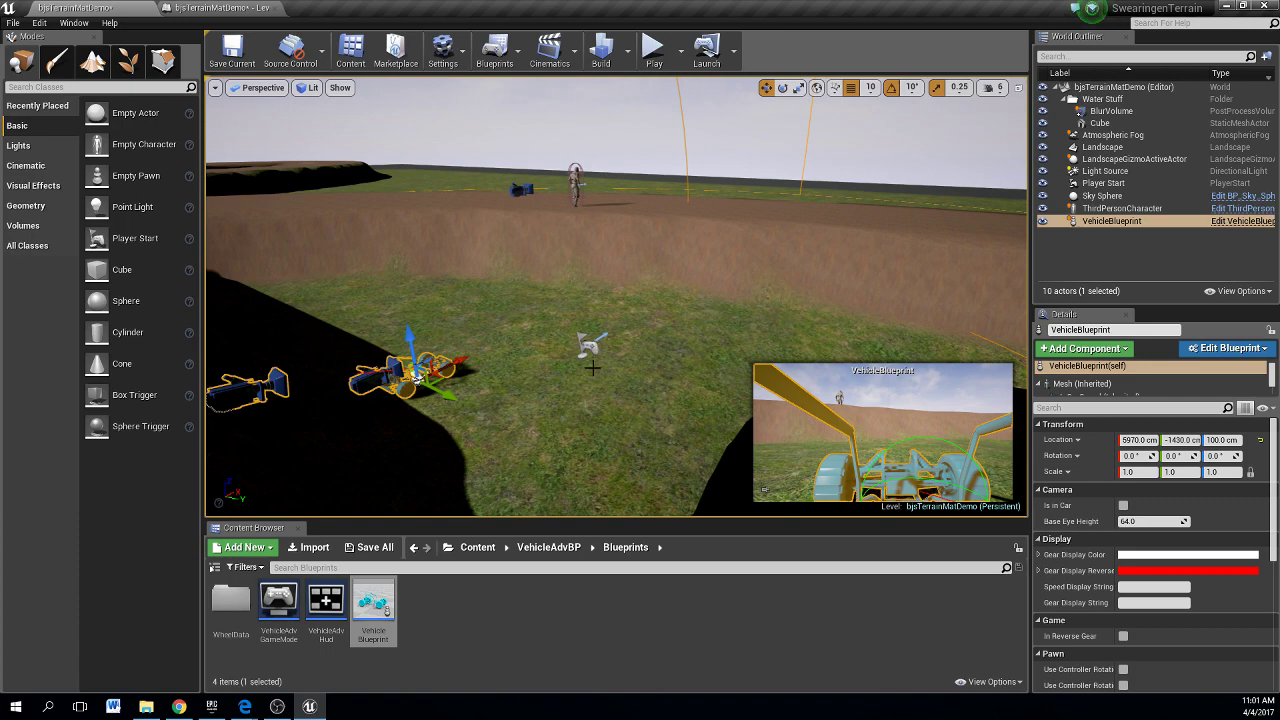
Play the level, drive the starting vehicle around the newly placed vehicle, and end the play session
left_click(652, 50)
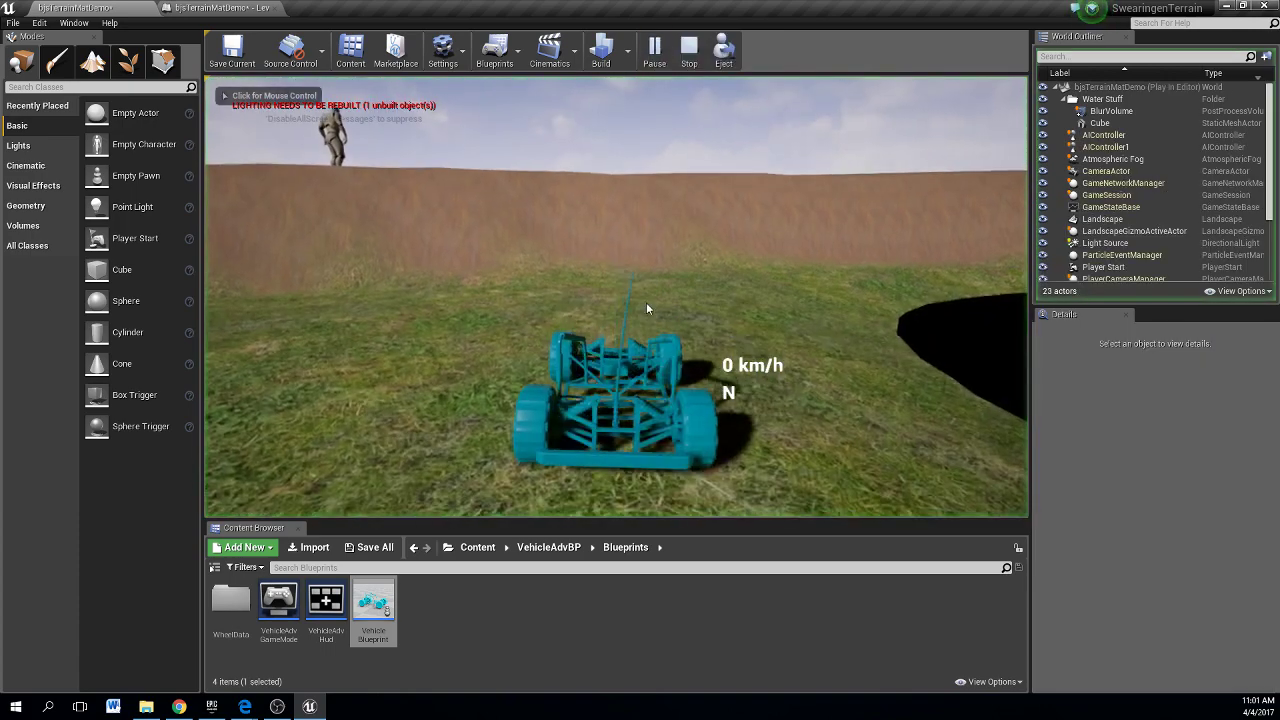
left_click(634, 311)
key("s")
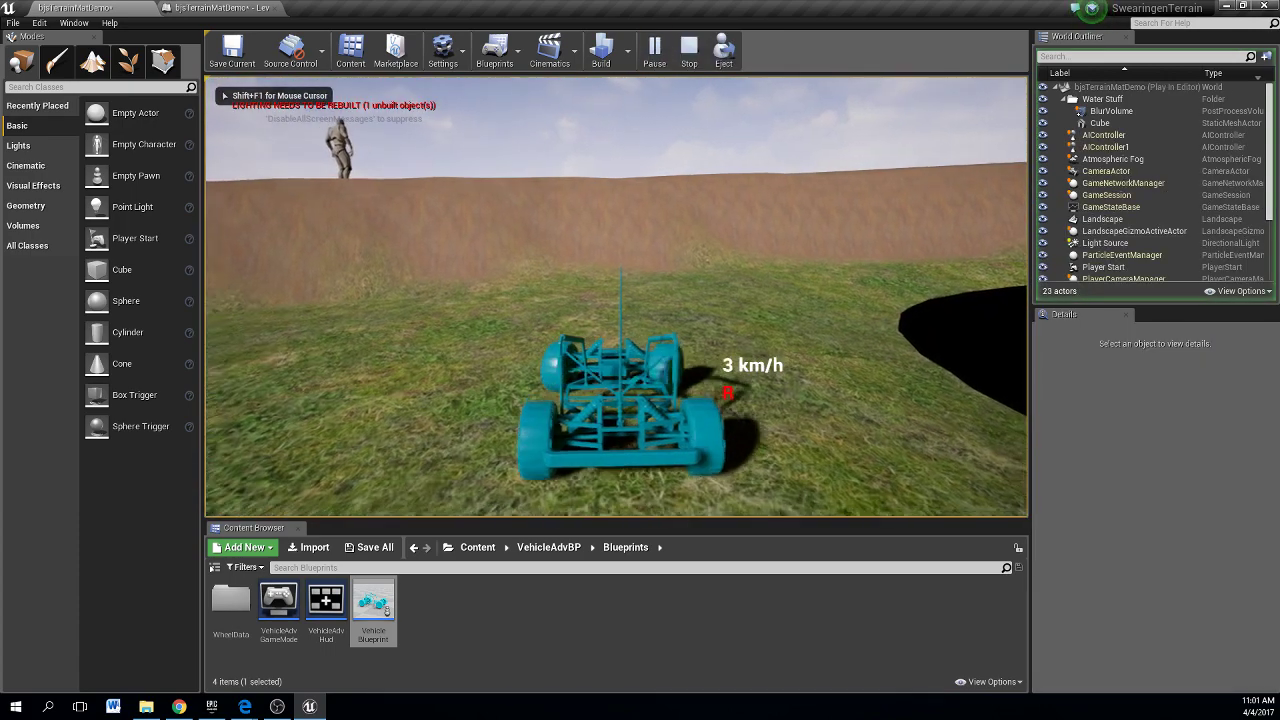
key("w")
key("a")
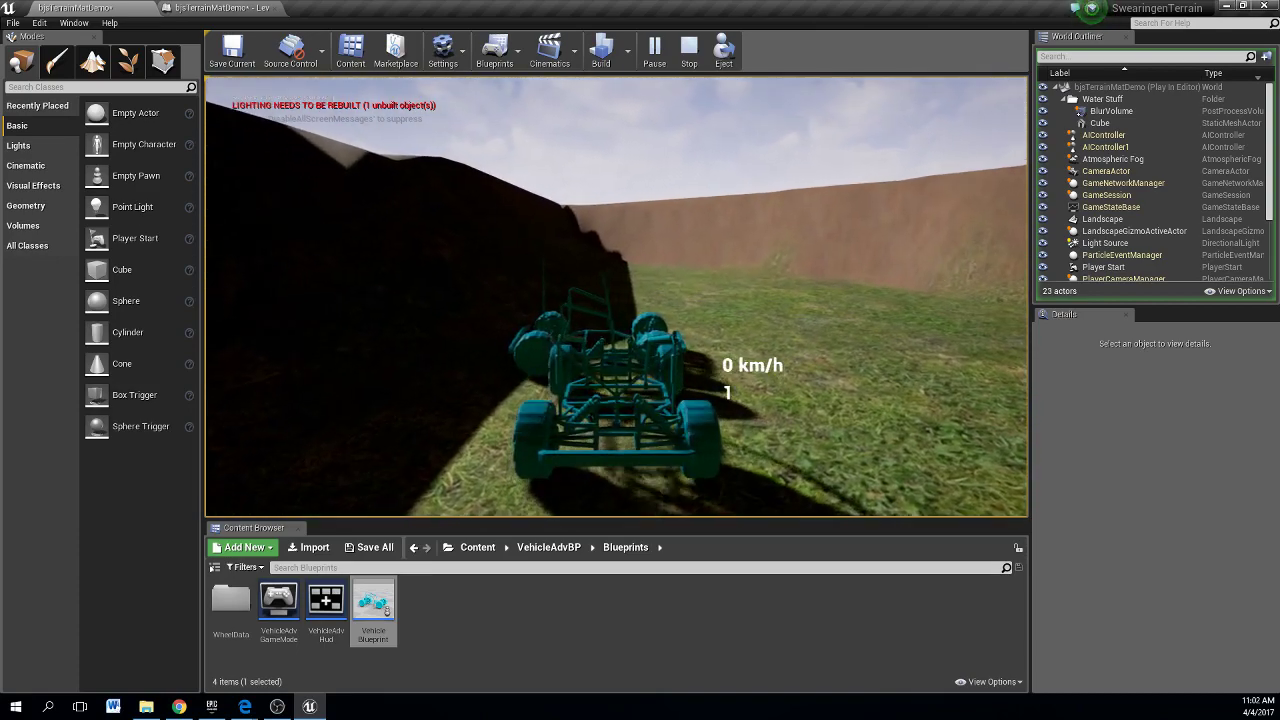
key("s")
key("w")
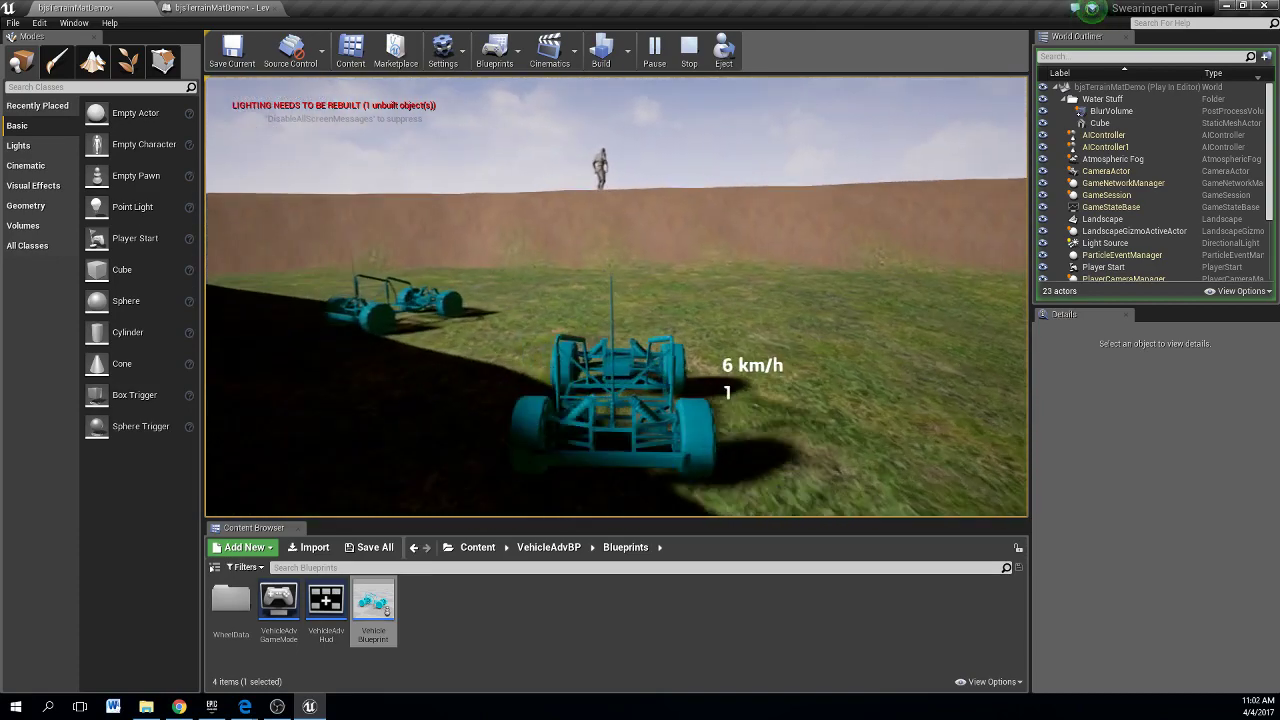
key("s")
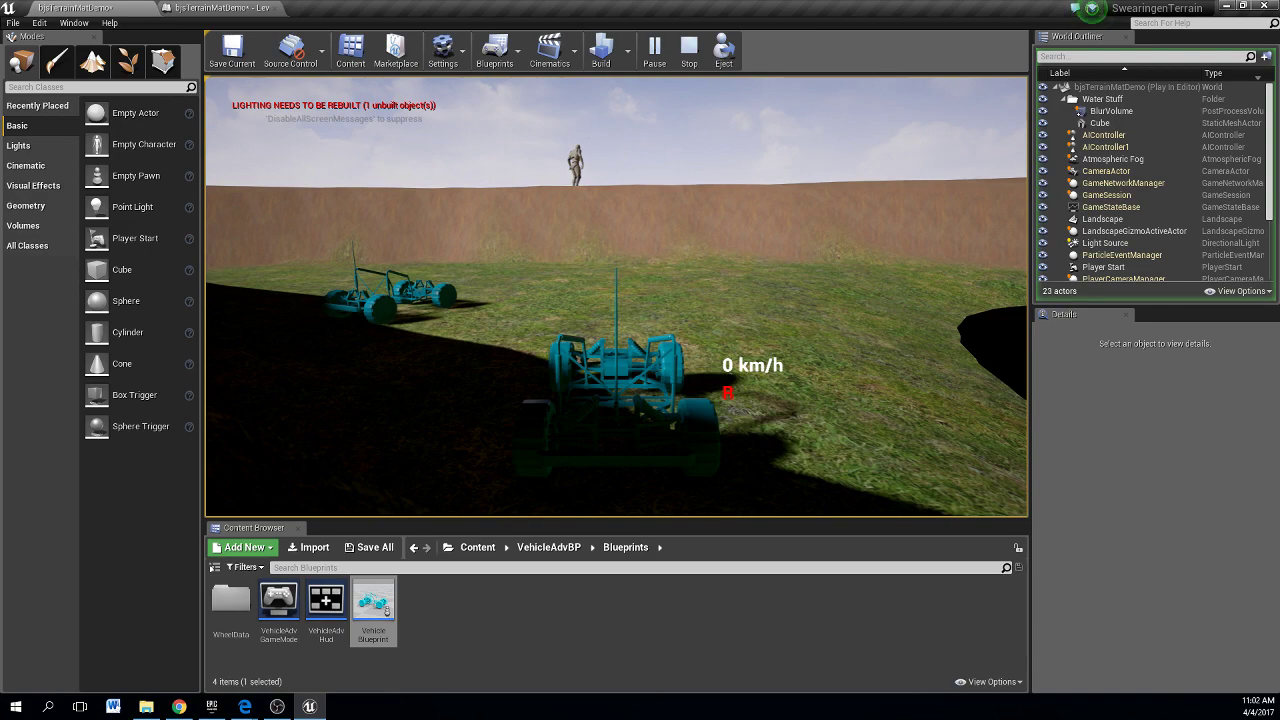
key("Escape")
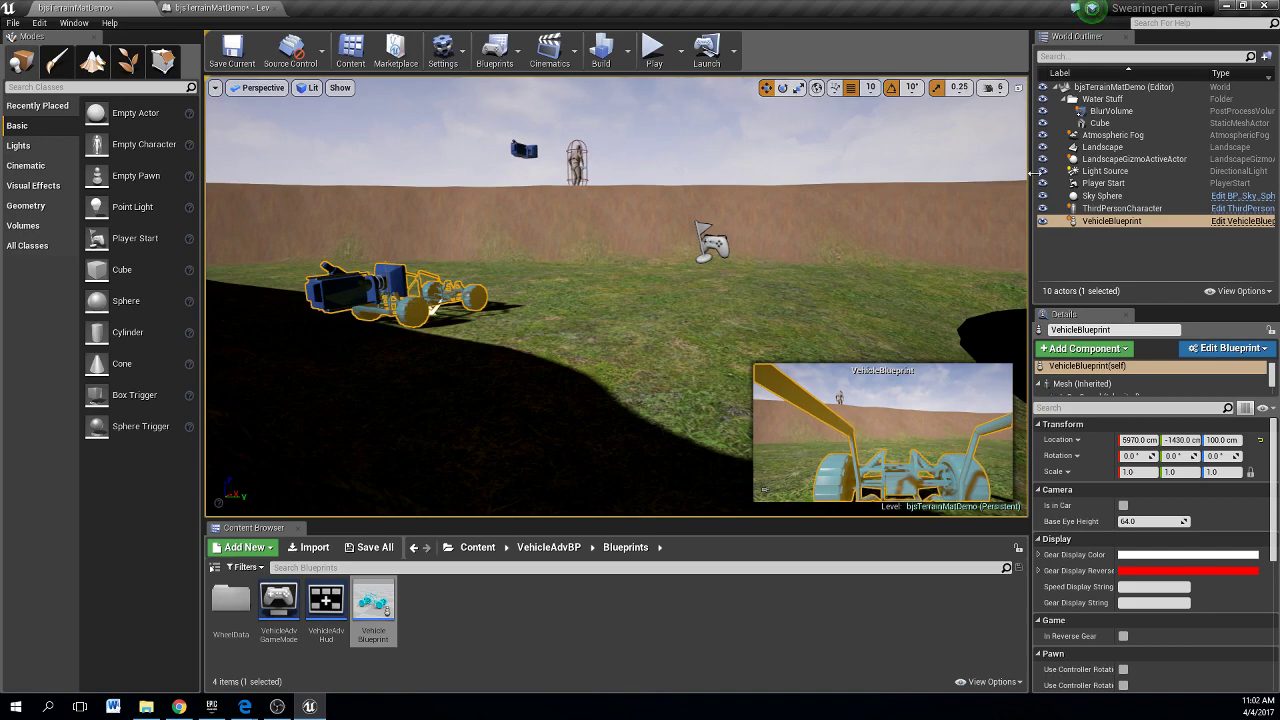
In the Level Blueprint, duplicate the T event, Get Player Controller, ThirdPersonCharacter and Possess nodes, and place the copies above the originals
left_click(222, 8)
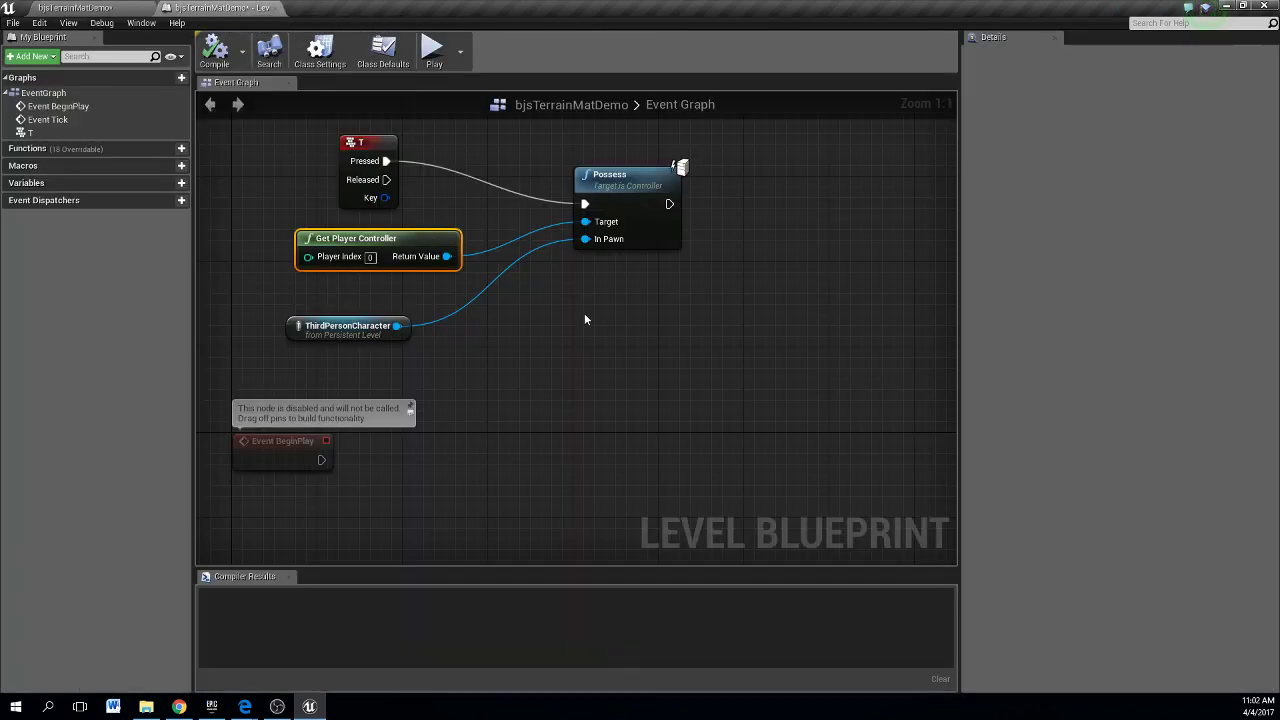
right_click_drag(585, 319, 587, 479)
left_click_drag(290, 228, 654, 496)
right_click_drag(633, 304, 634, 354)
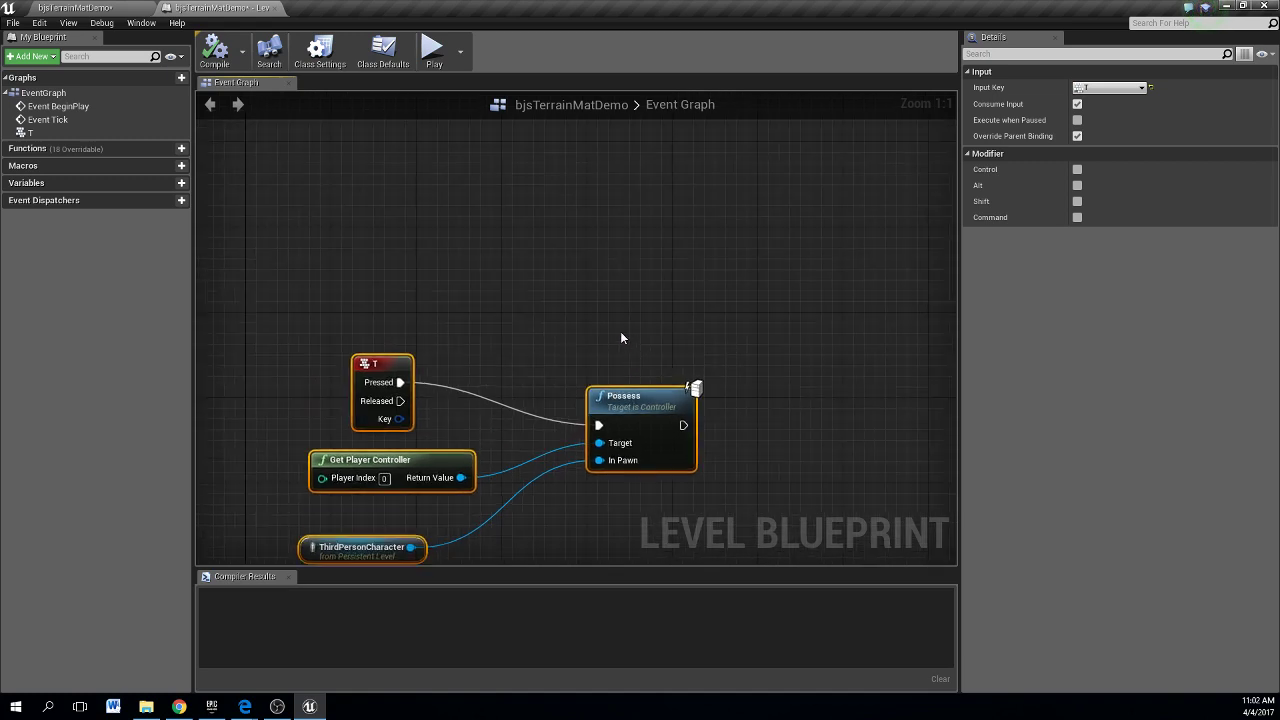
key("ctrl+c")
key("ctrl+v")
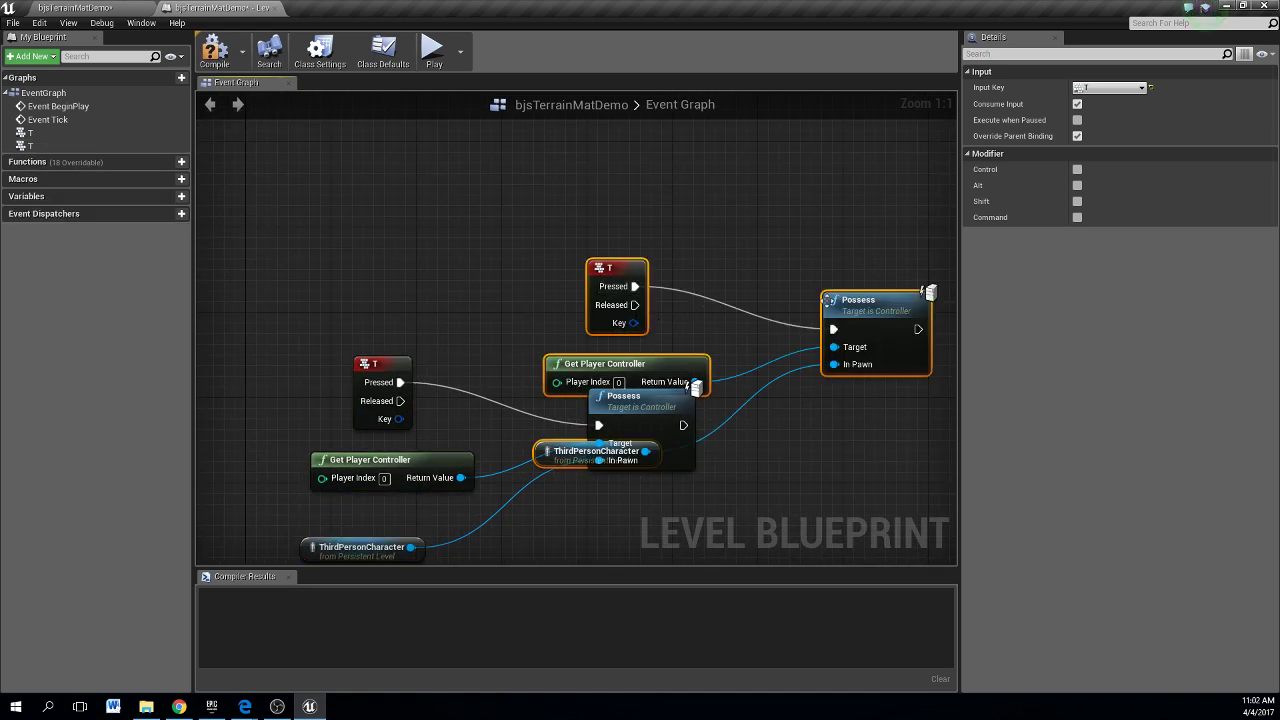
left_click_drag(852, 300, 660, 150)
right_click_drag(660, 150, 660, 240)
left_click_drag(660, 240, 630, 187)
Set the copied key event's input key to keyboard Y and delete the ThirdPersonCharacter reference from the copied nodes
left_click(384, 163)
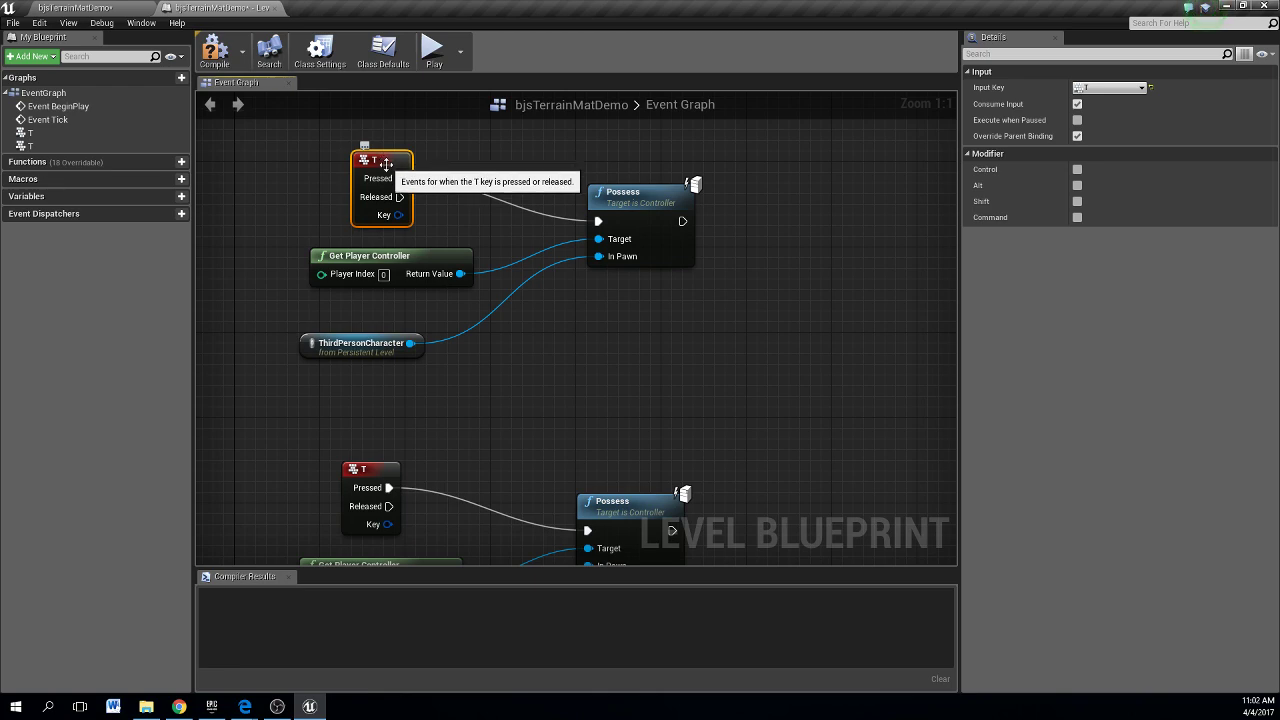
left_click(1131, 88)
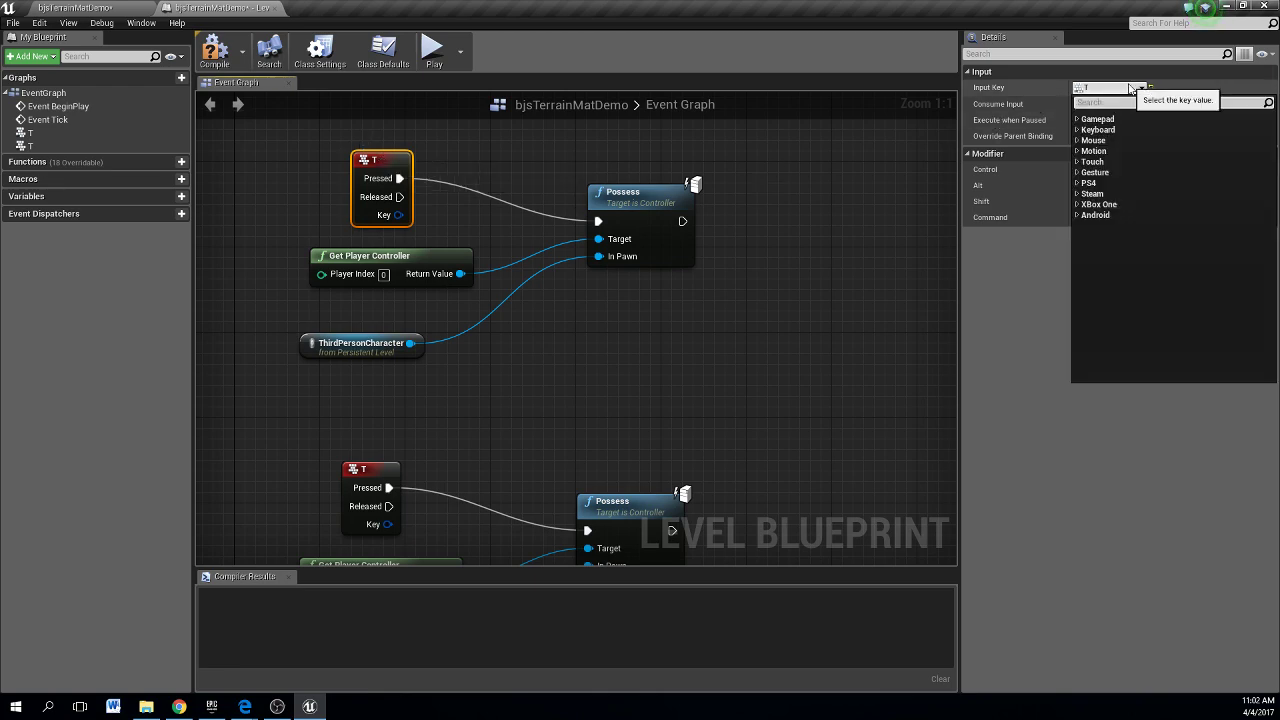
left_click(1100, 130)
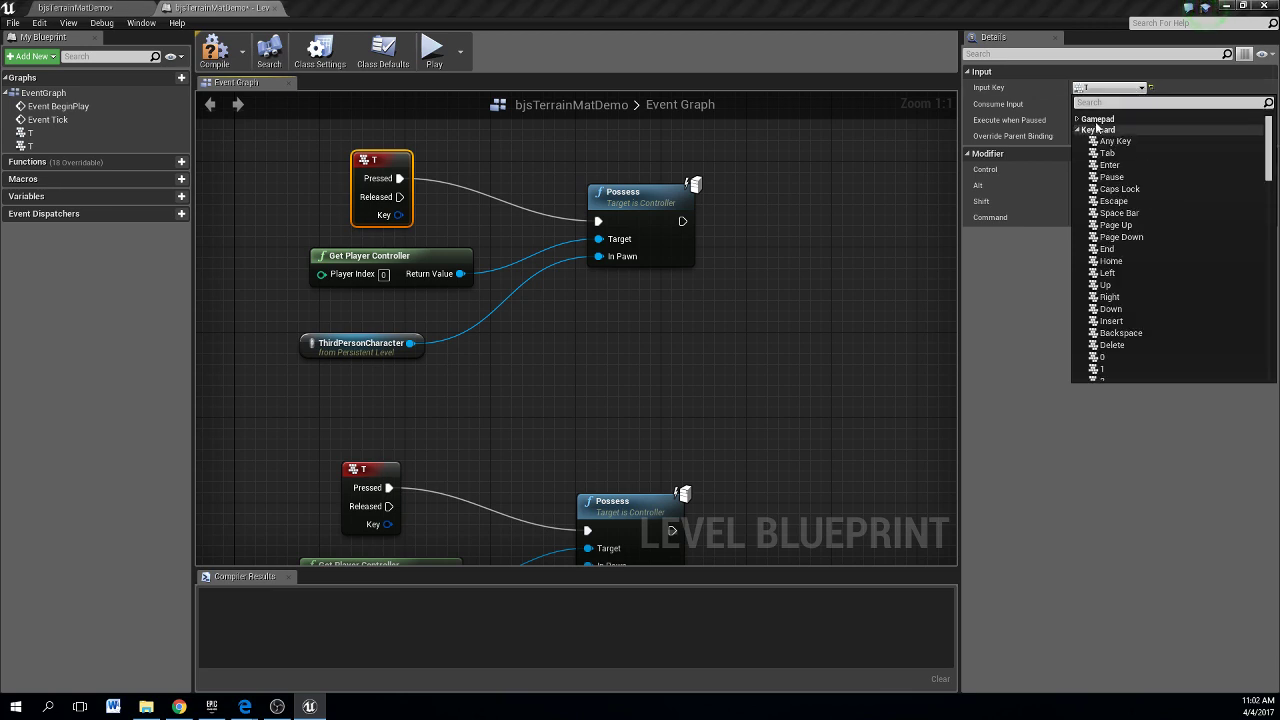
type("y")
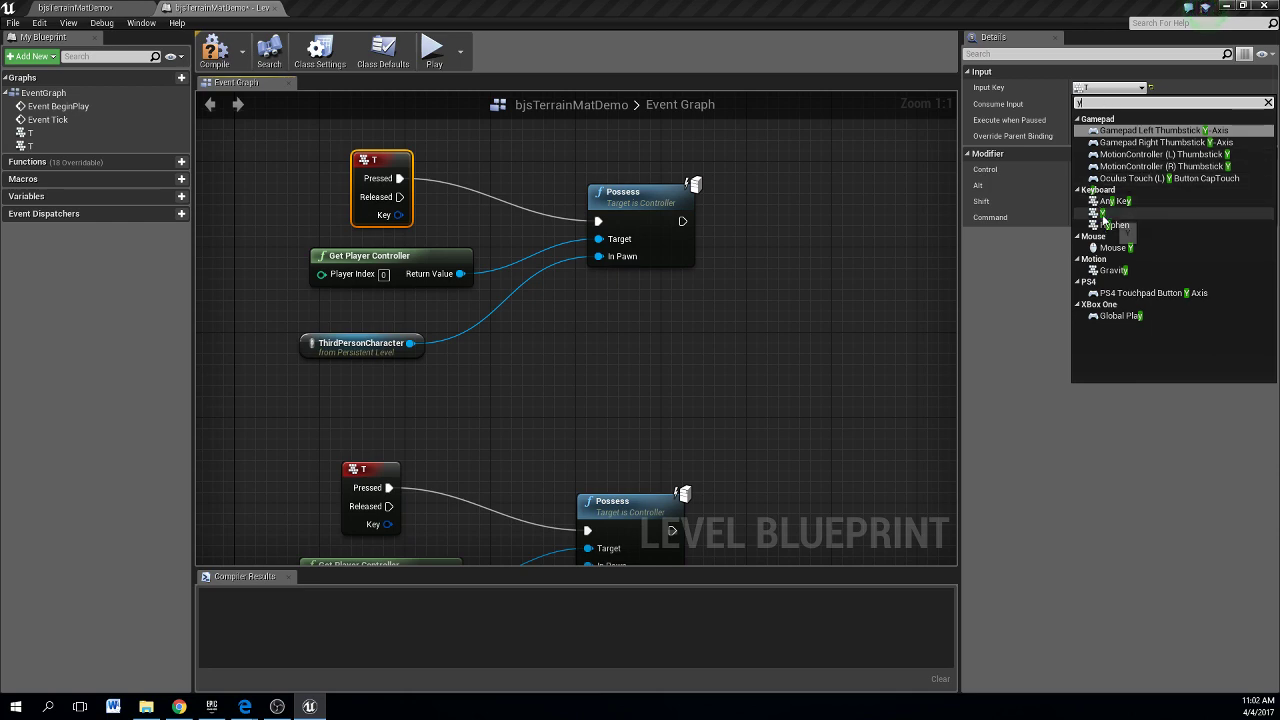
left_click(1104, 213)
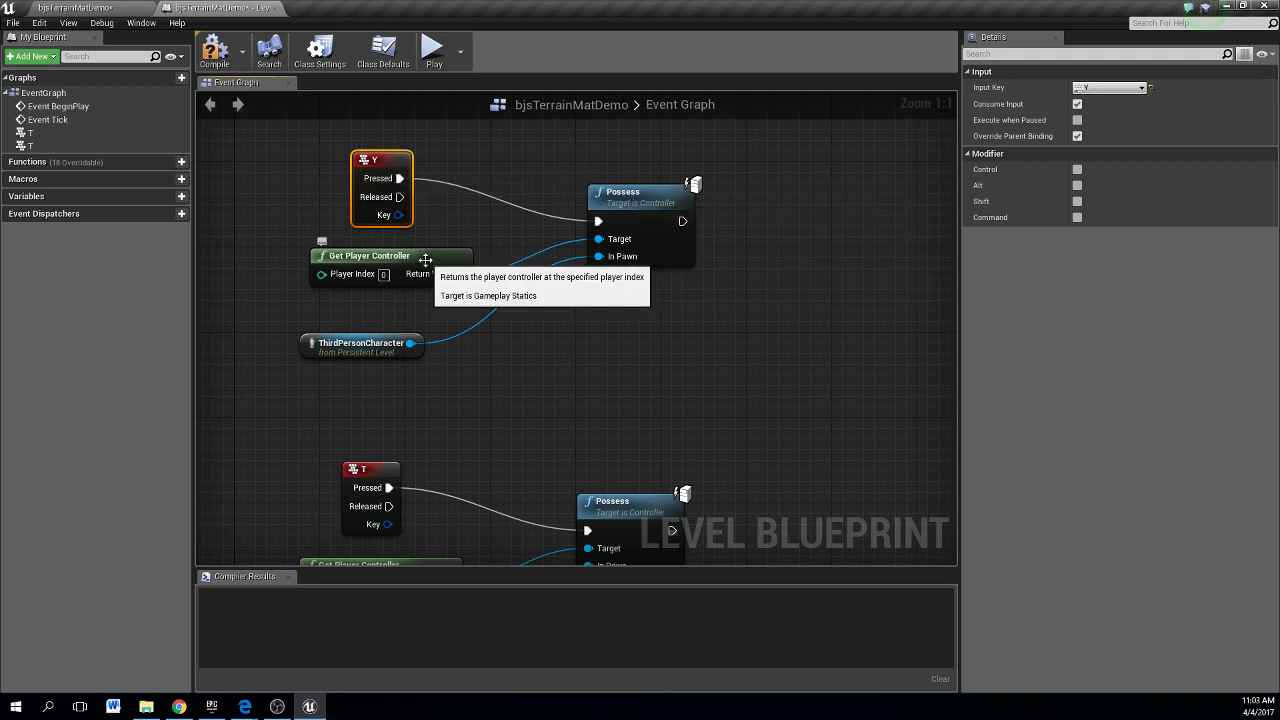
left_click(358, 347)
key("Delete")
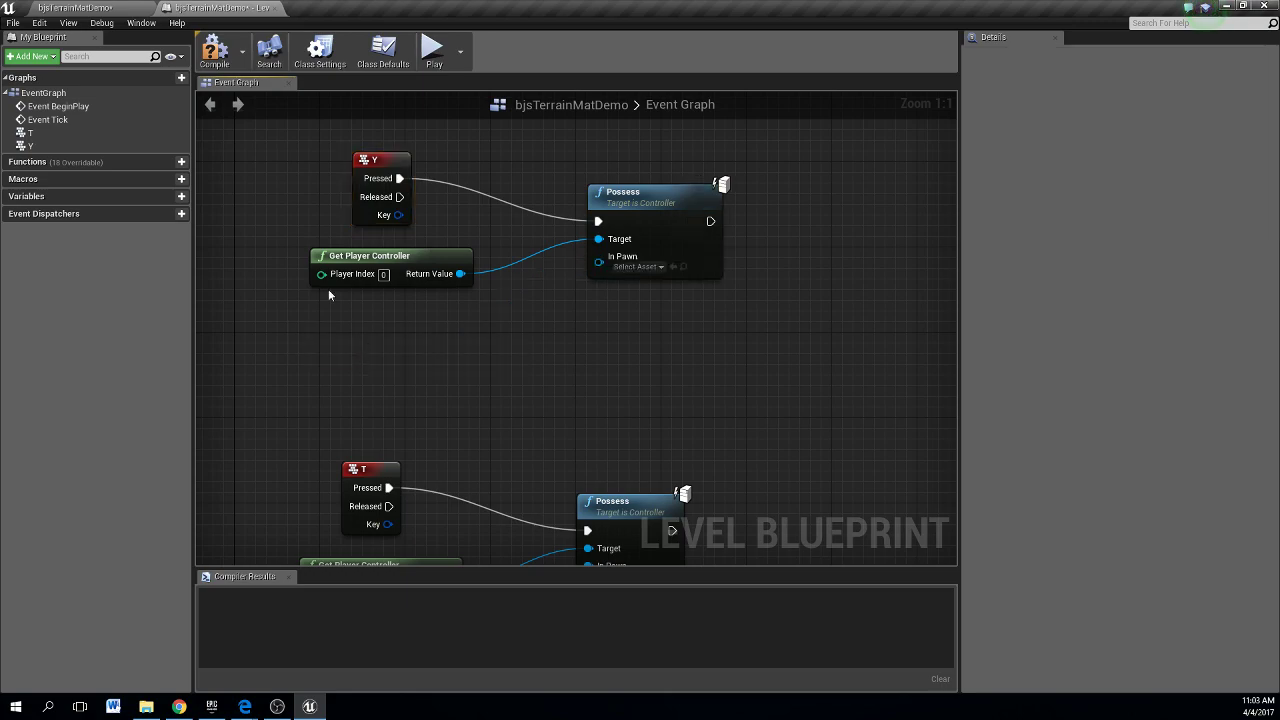
Add a reference to the placed VehicleBlueprint to the Level Blueprint and connect it to In Pawn on the Y event's Possess node
double_click(234, 12)
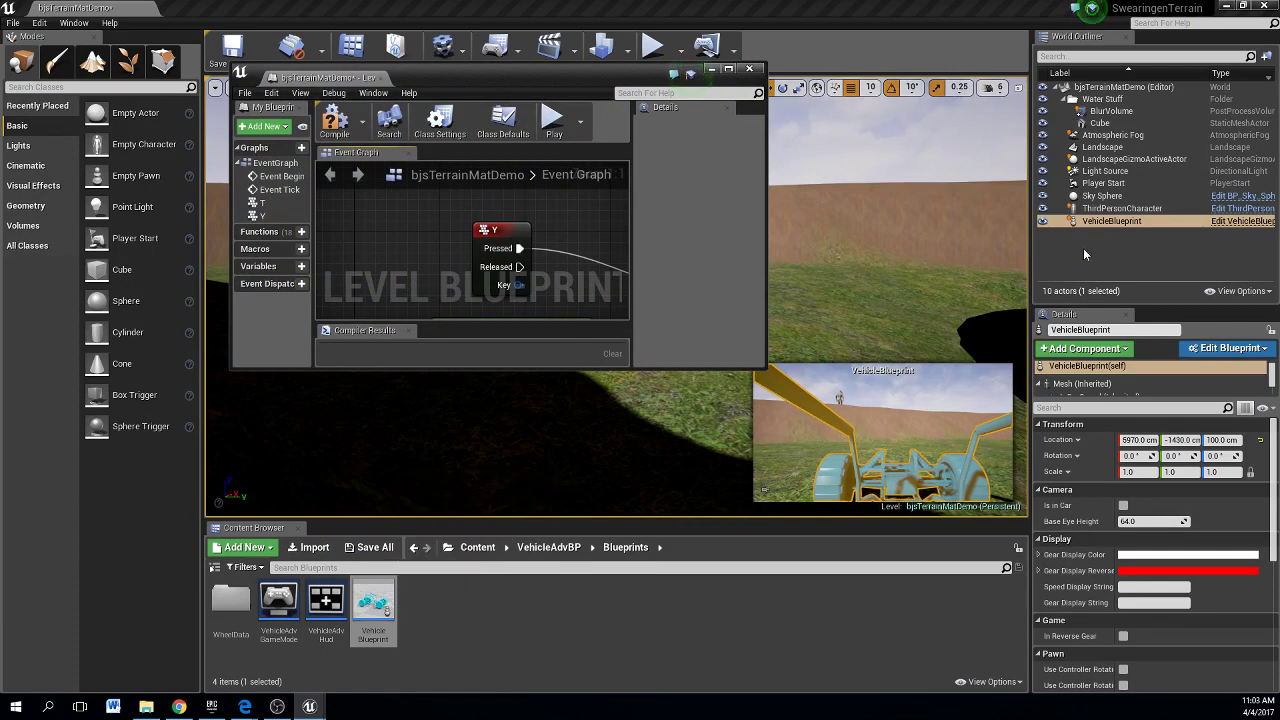
left_click(1117, 222)
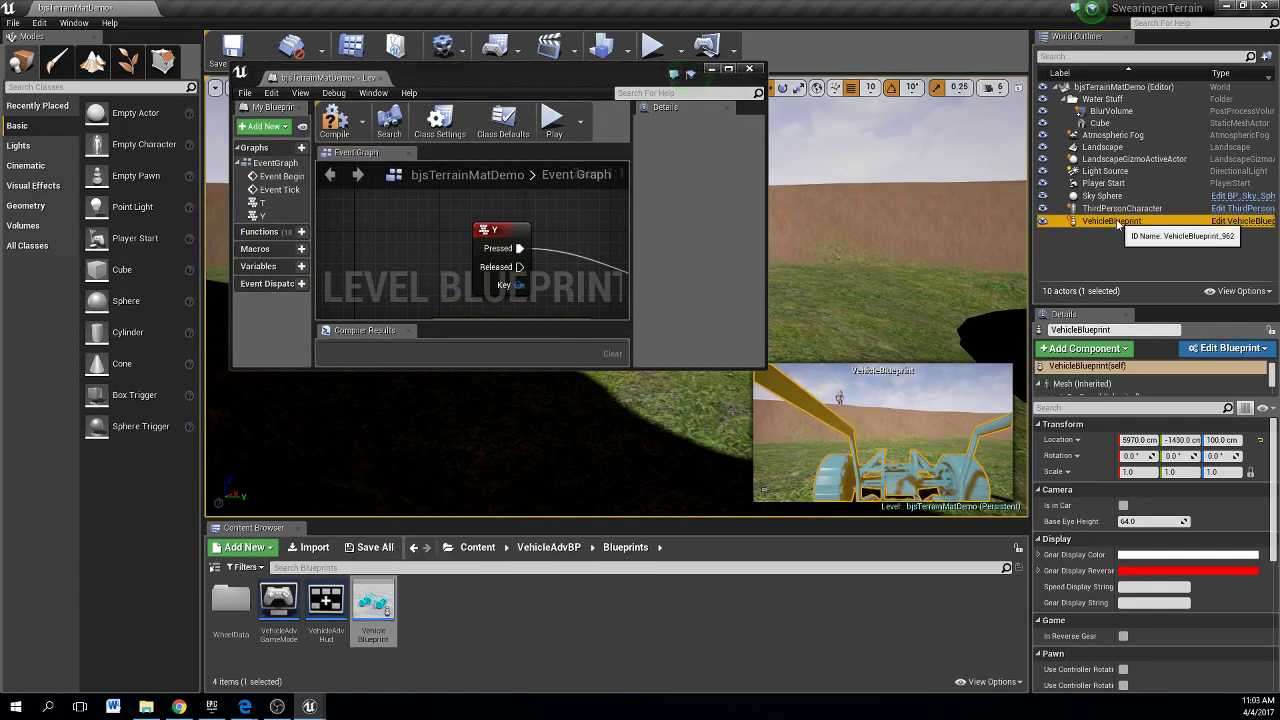
left_click_drag(1117, 222, 369, 250)
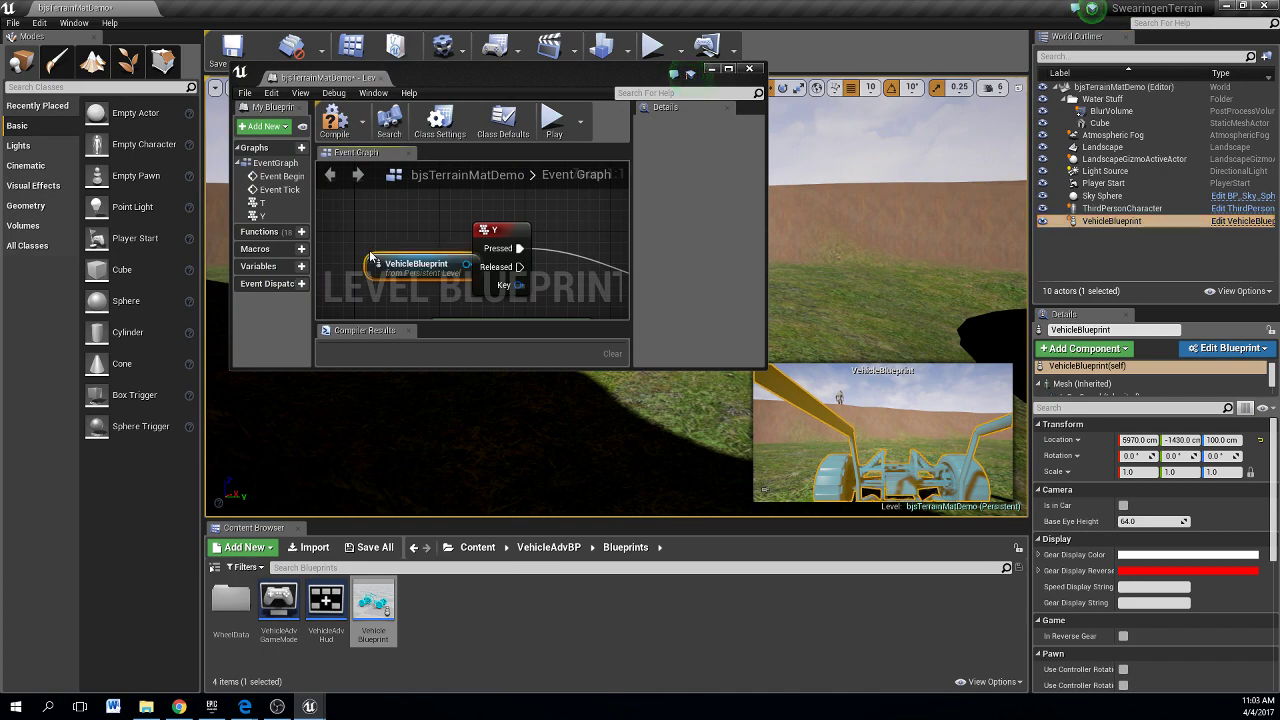
double_click(320, 78)
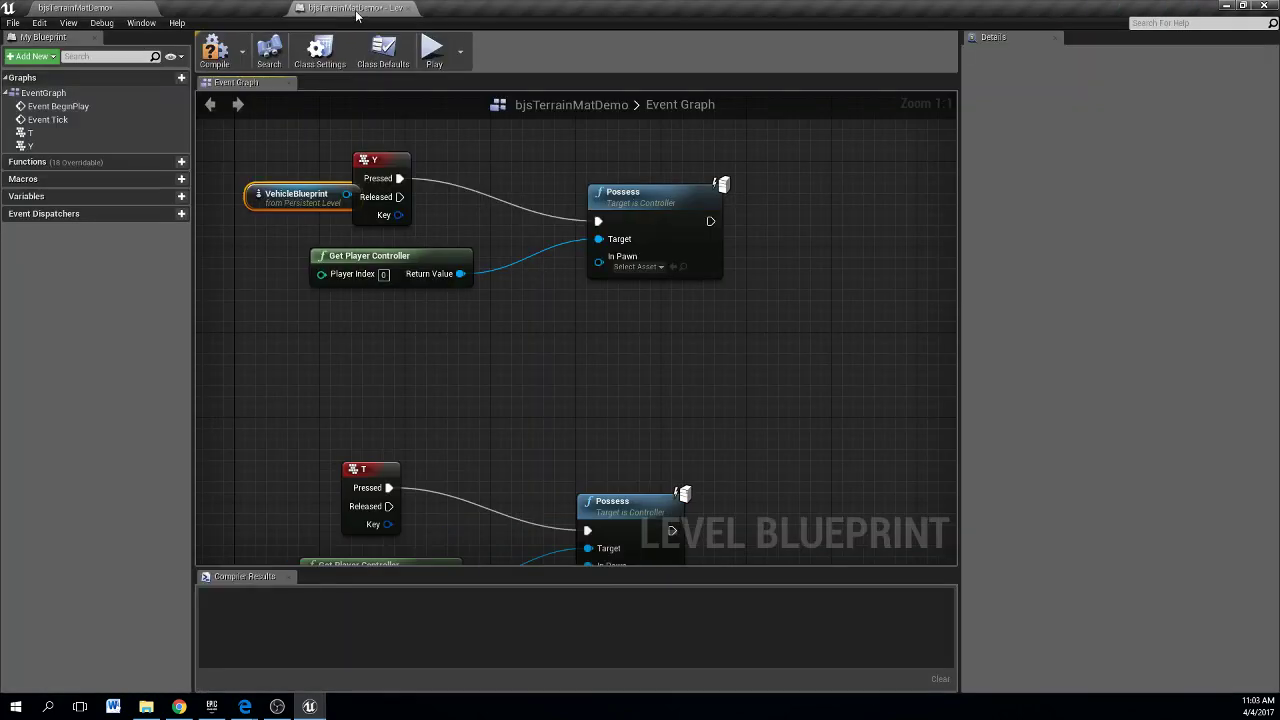
left_click_drag(346, 193, 600, 267)
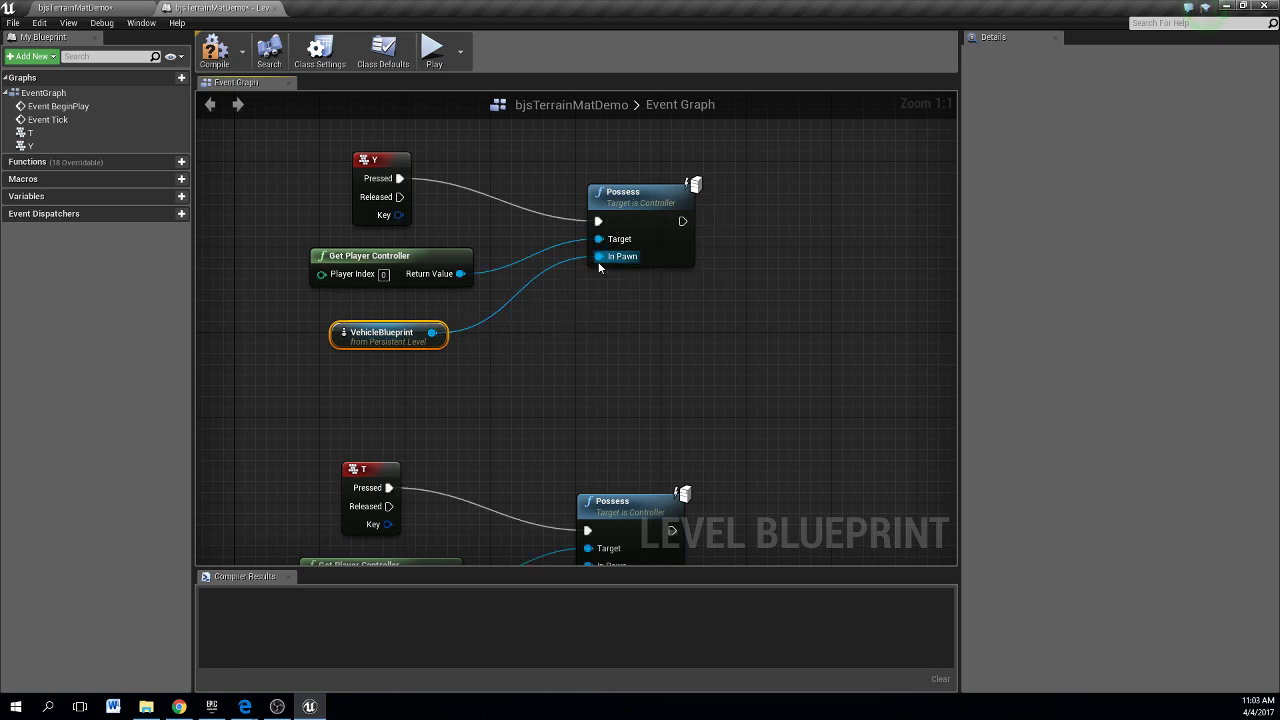
Enclose the Y event, Get Player Controller, VehicleBlueprint and Possess nodes in a comment reading "Possess the vehicle by pressing Y"
left_click_drag(252, 137, 750, 371)
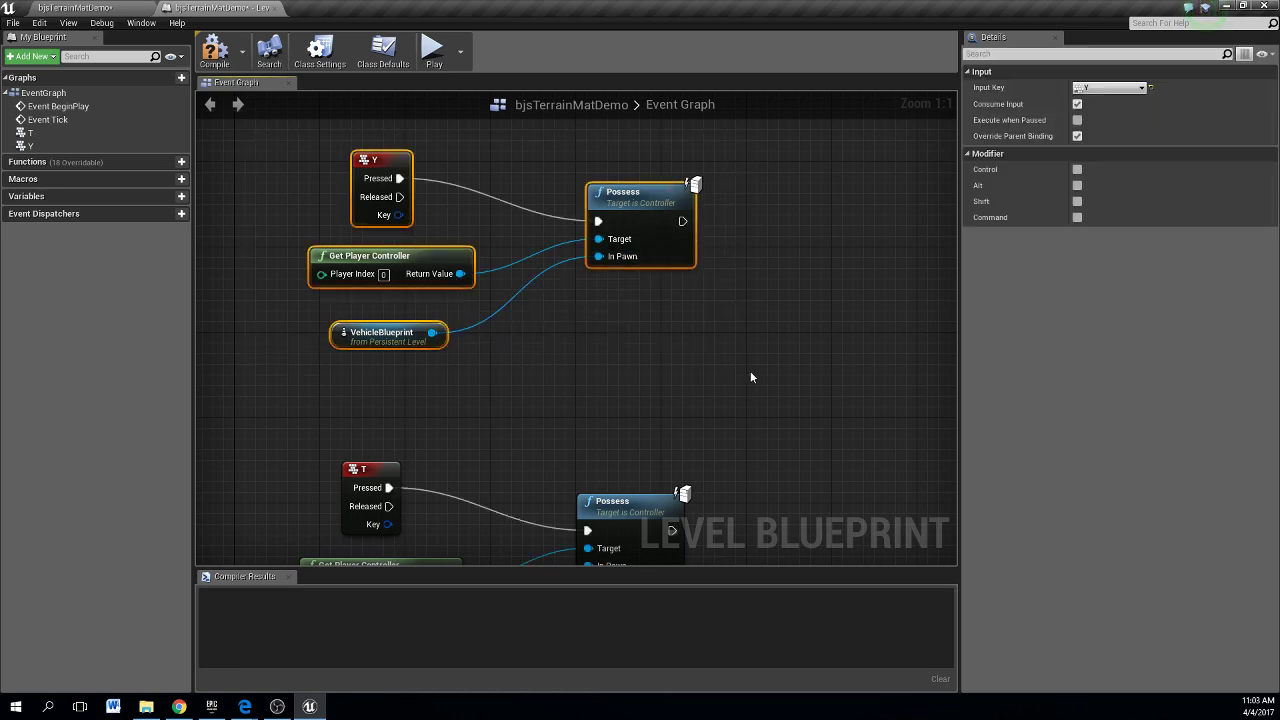
key("c")
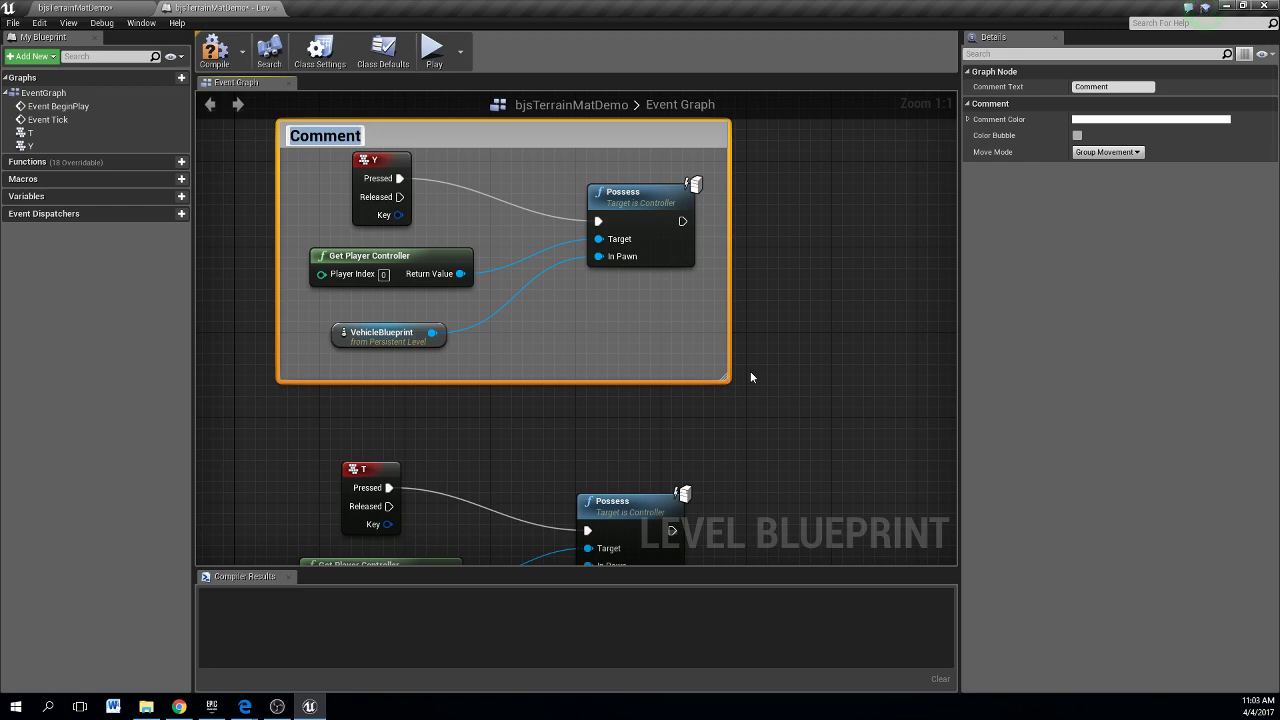
type("Possess the vehicle by pressing Y")
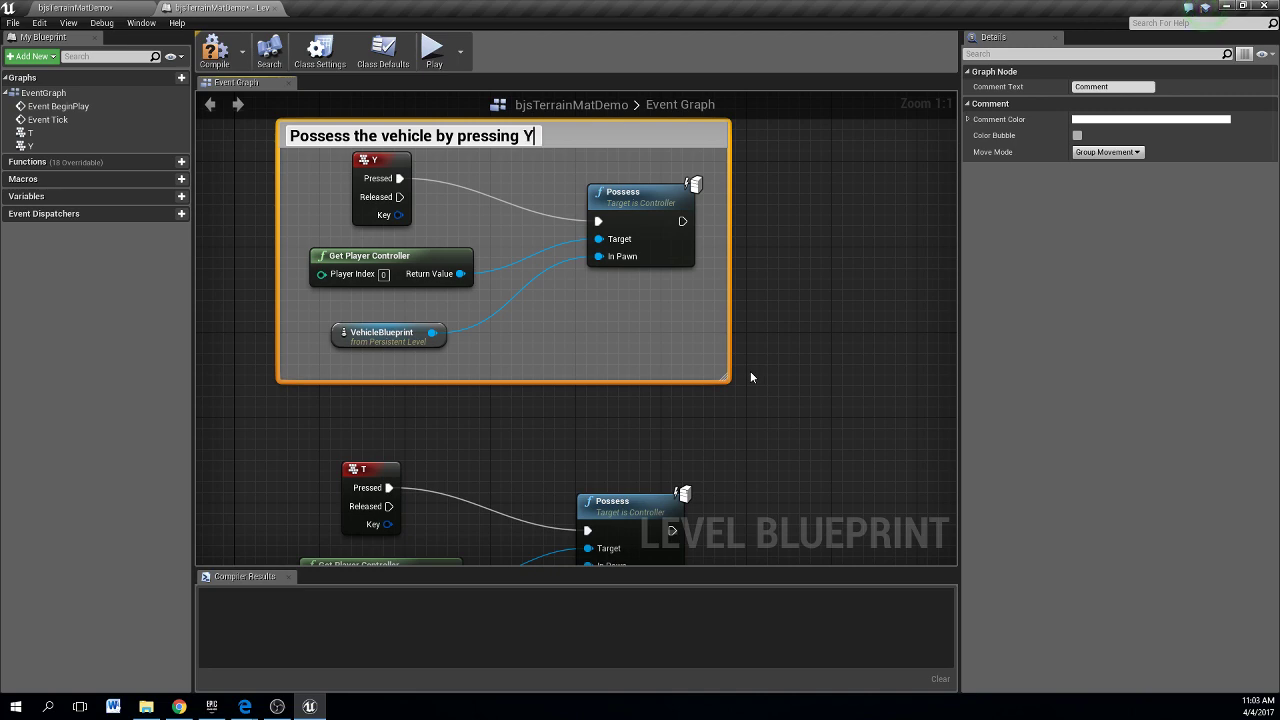
Enclose the T event's possession nodes in a comment reading "Possess the character by pressing T", and compile the Level Blueprint
right_click_drag(595, 436, 628, 259)
left_click_drag(297, 275, 732, 494)
type("c")
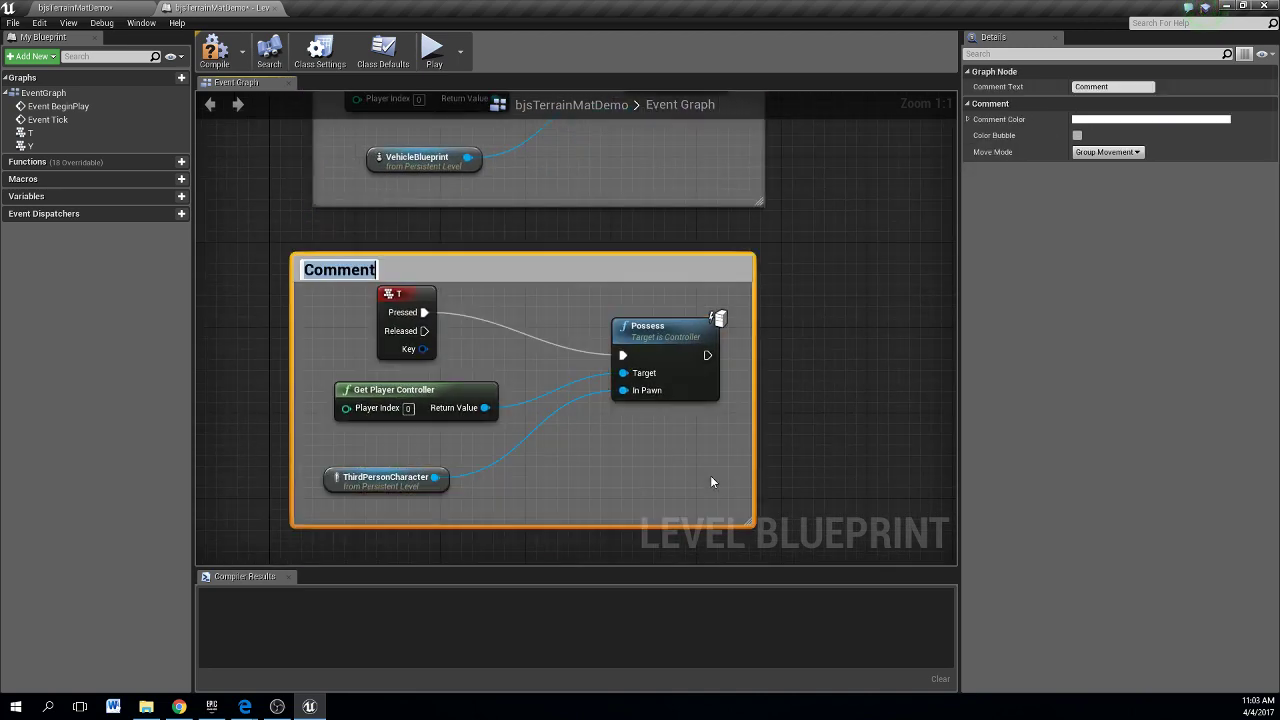
type("P")
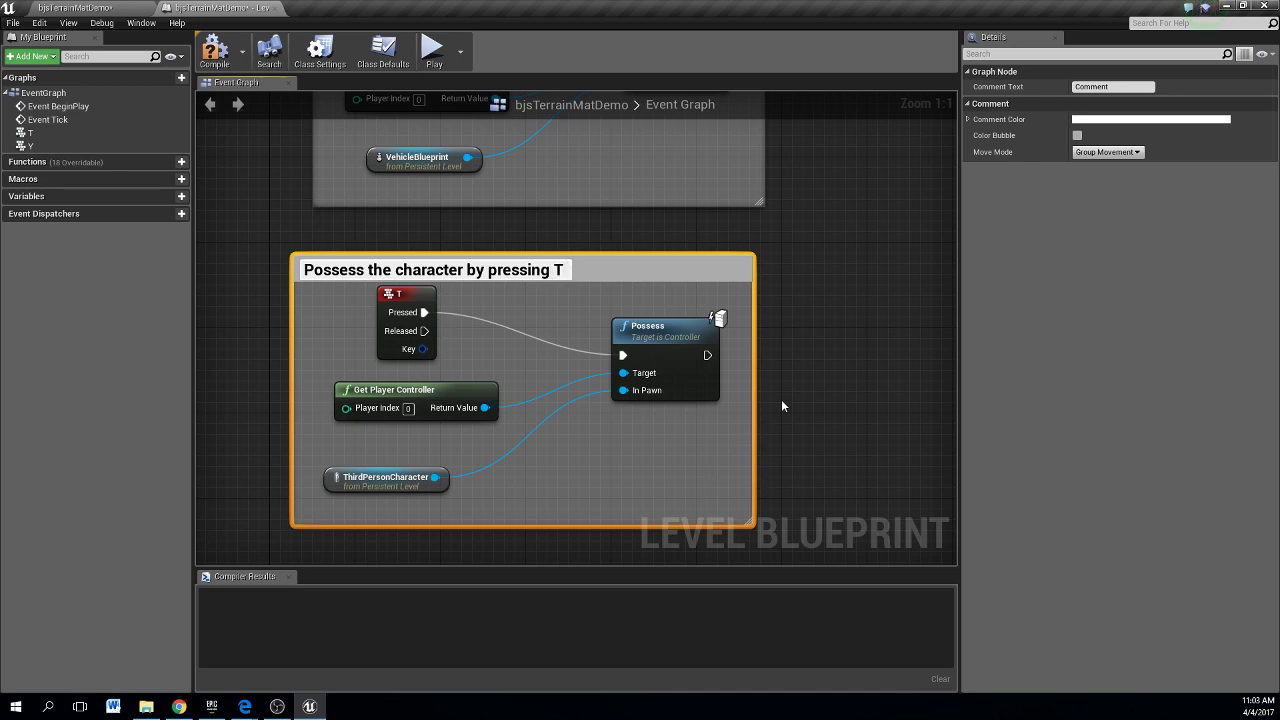
mouse_move(787, 352)
right_mouse_down()
mouse_move(787, 582)
mouse_move(776, 371)
right_mouse_up()
left_click(737, 368)
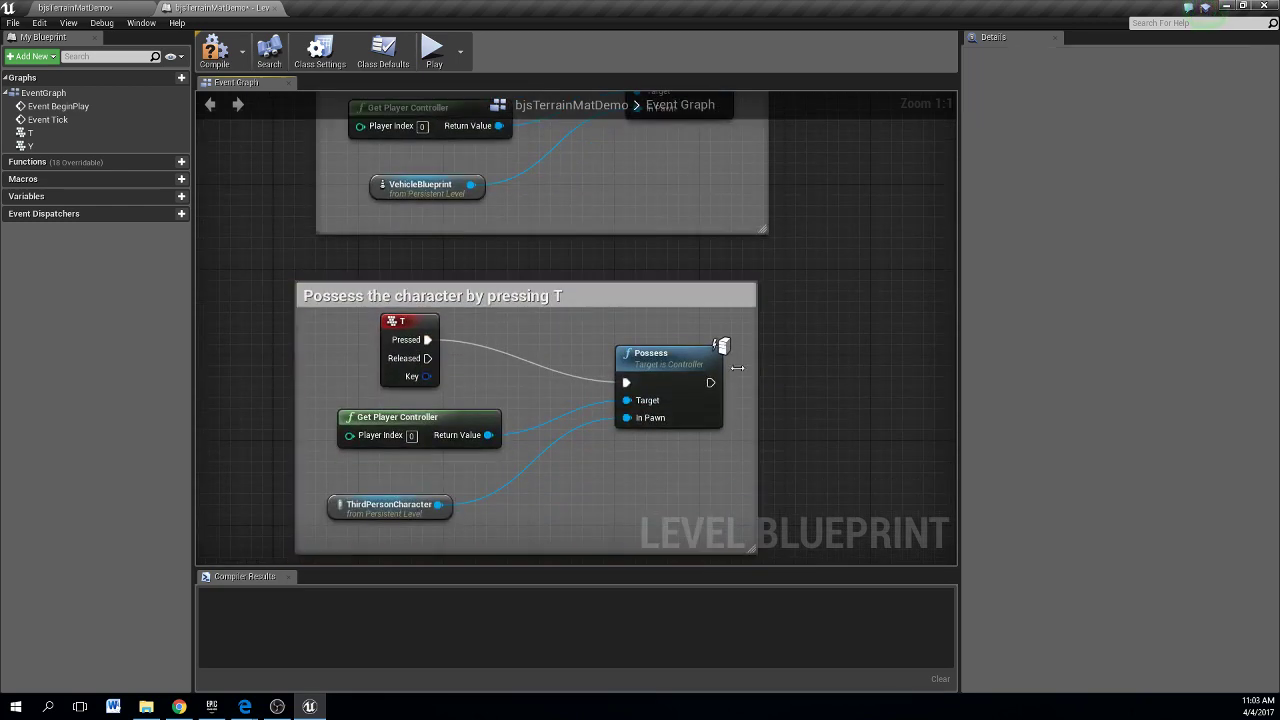
left_click(214, 46)
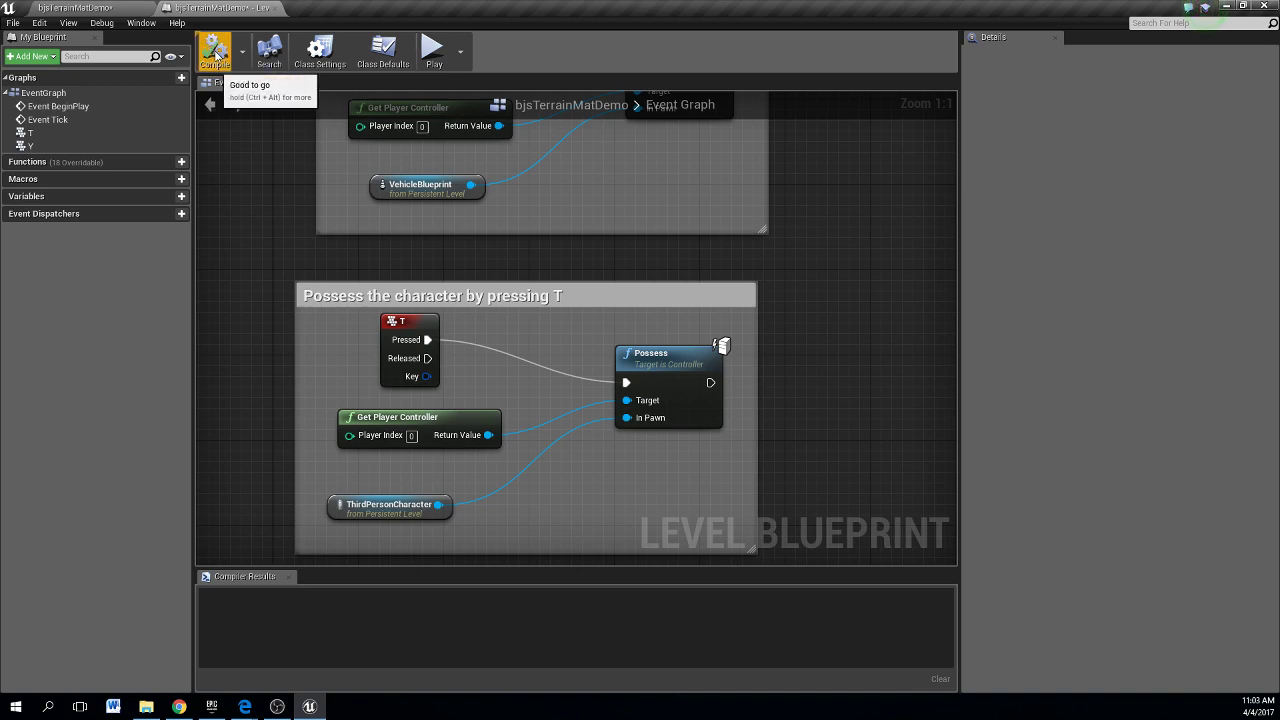
Play the level from the level editor and drive the starting vehicle up the dirt slope to the third-person character
left_click(137, 12)
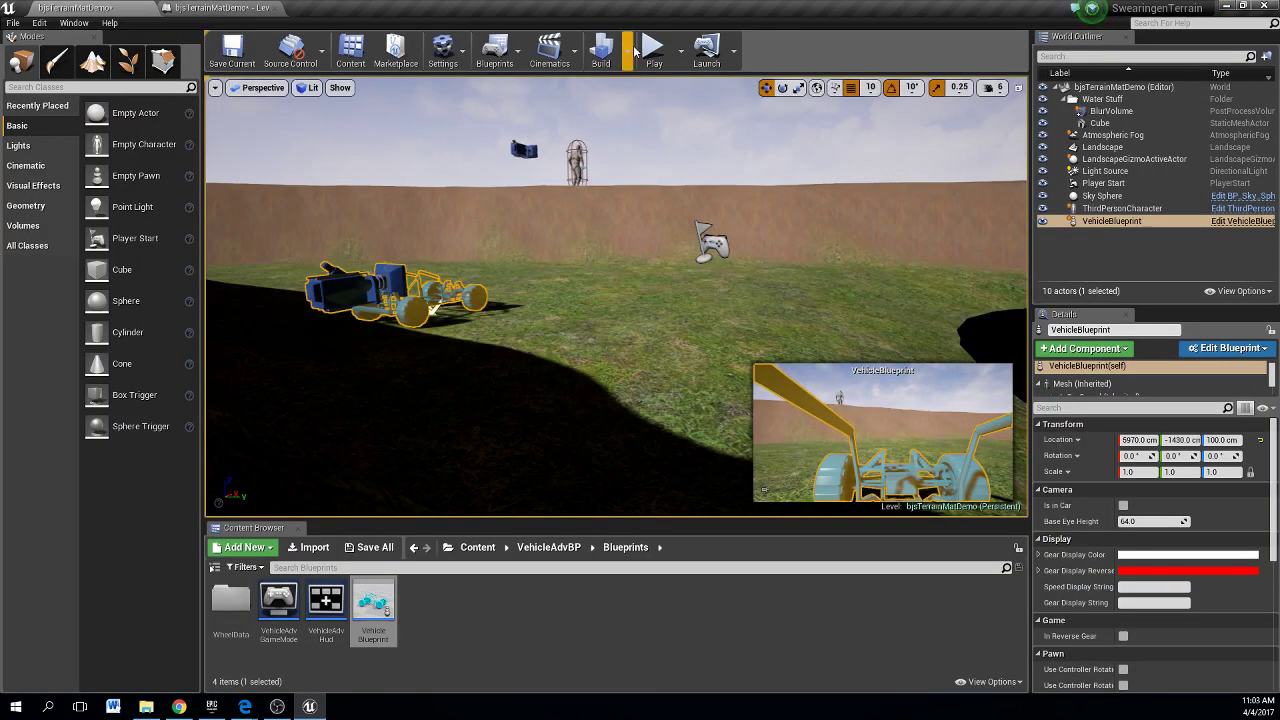
left_click(652, 52)
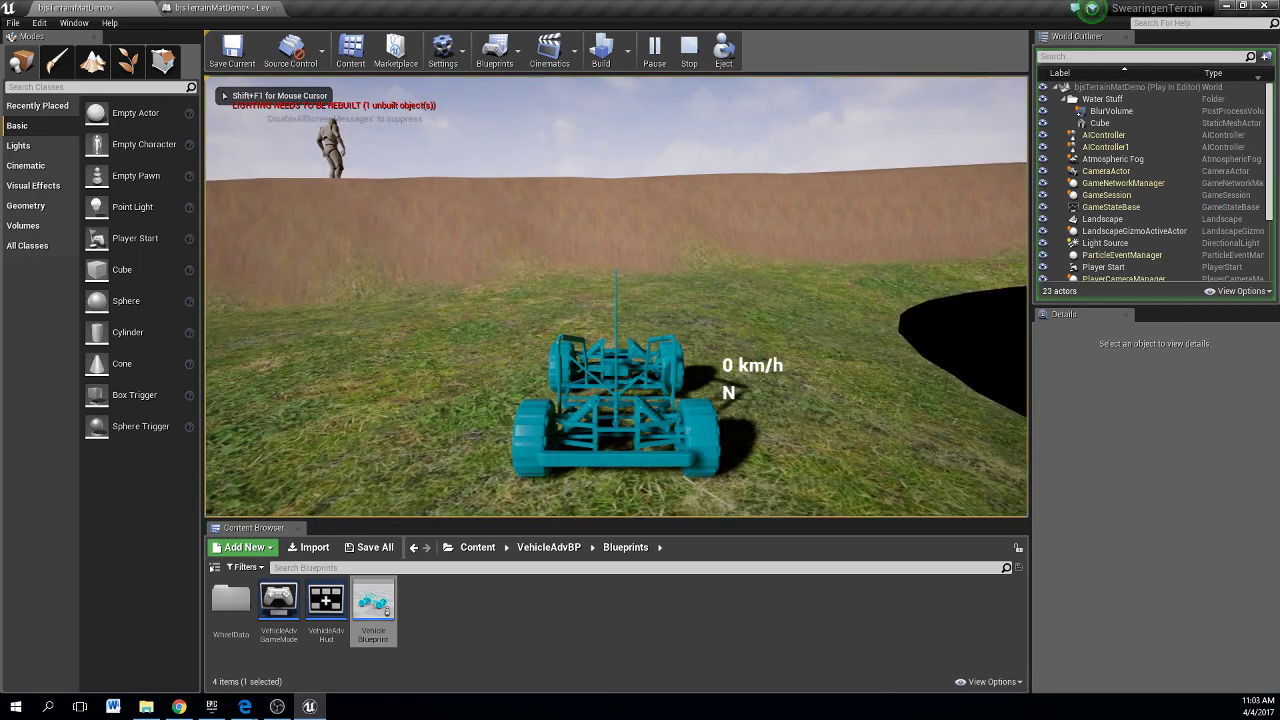
key("w")
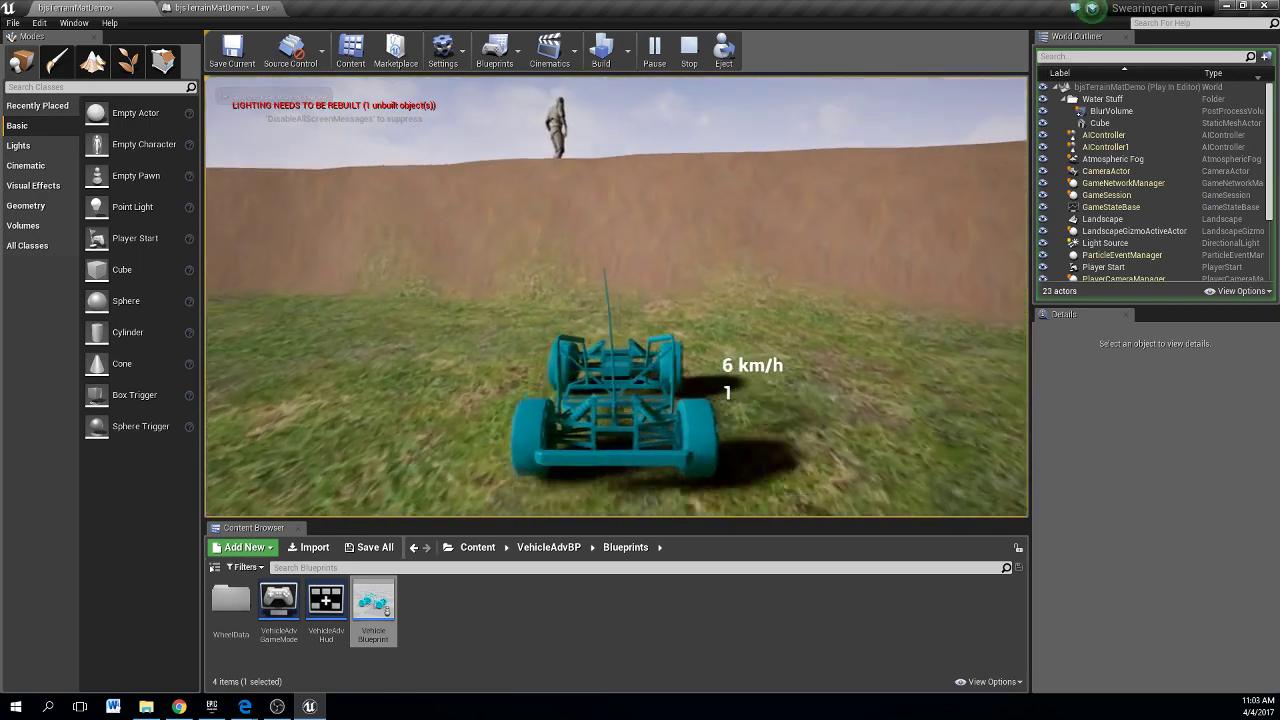
key("s")
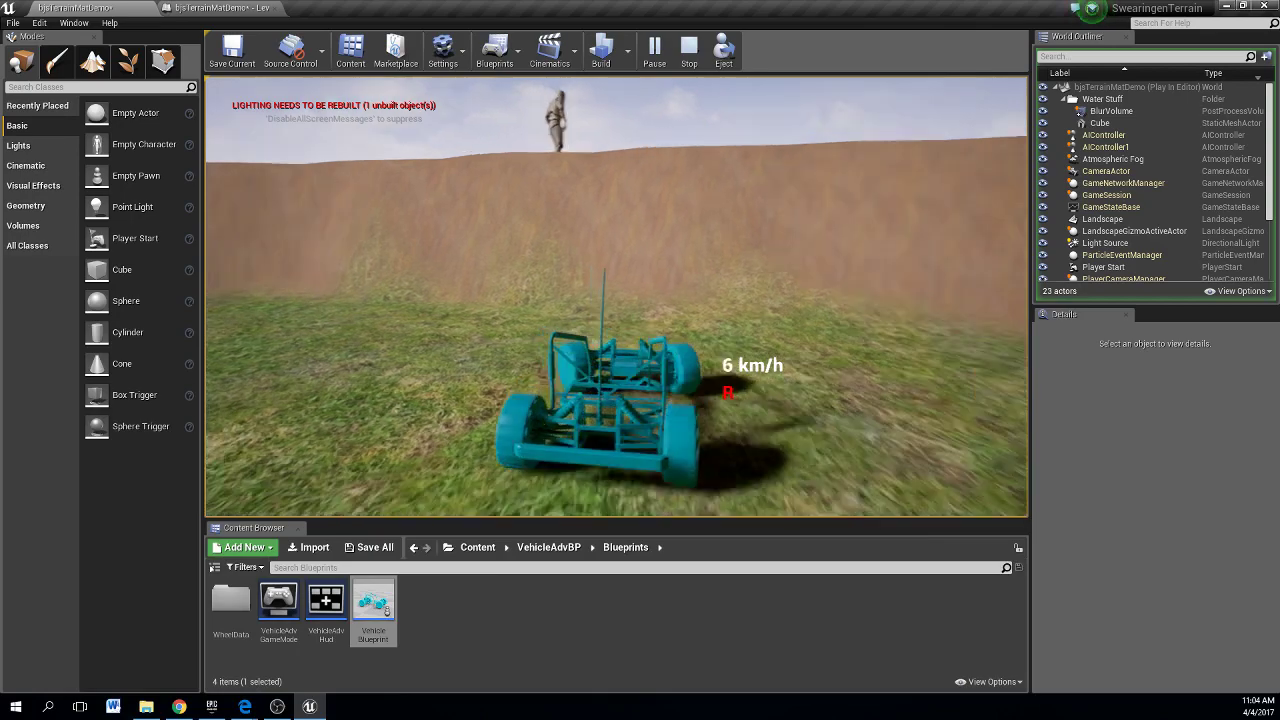
key("w")
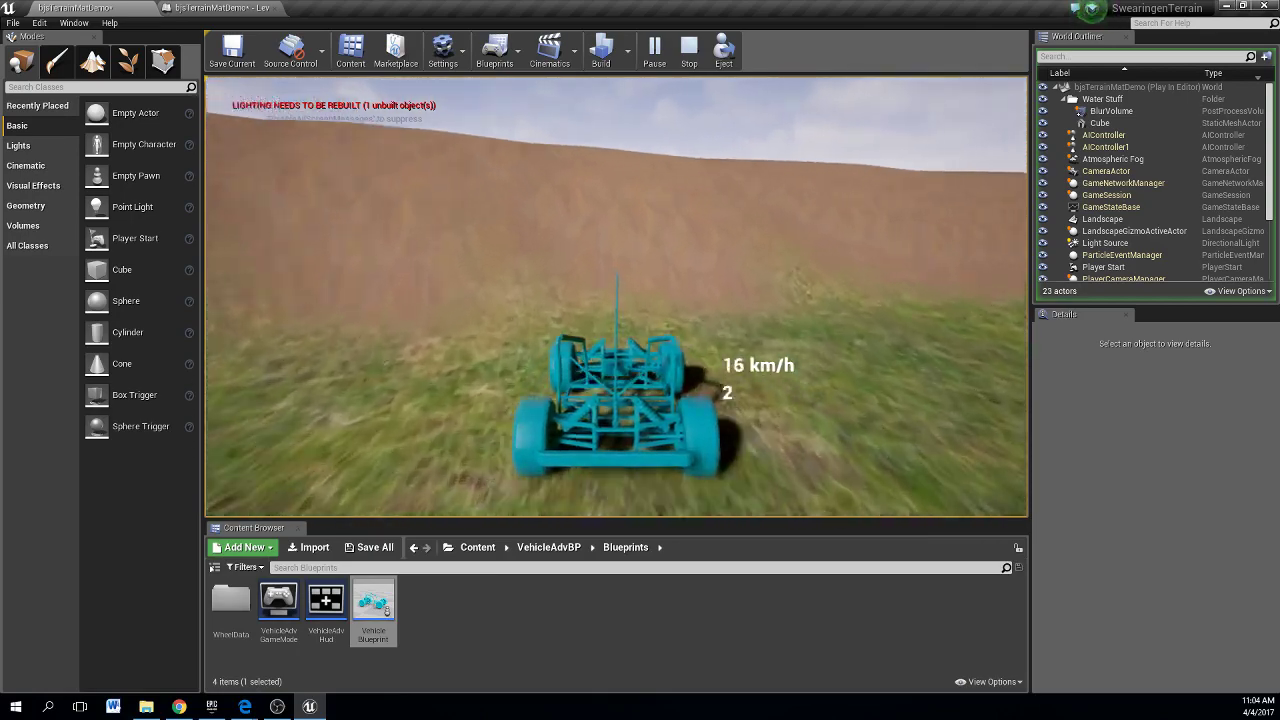
key("a")
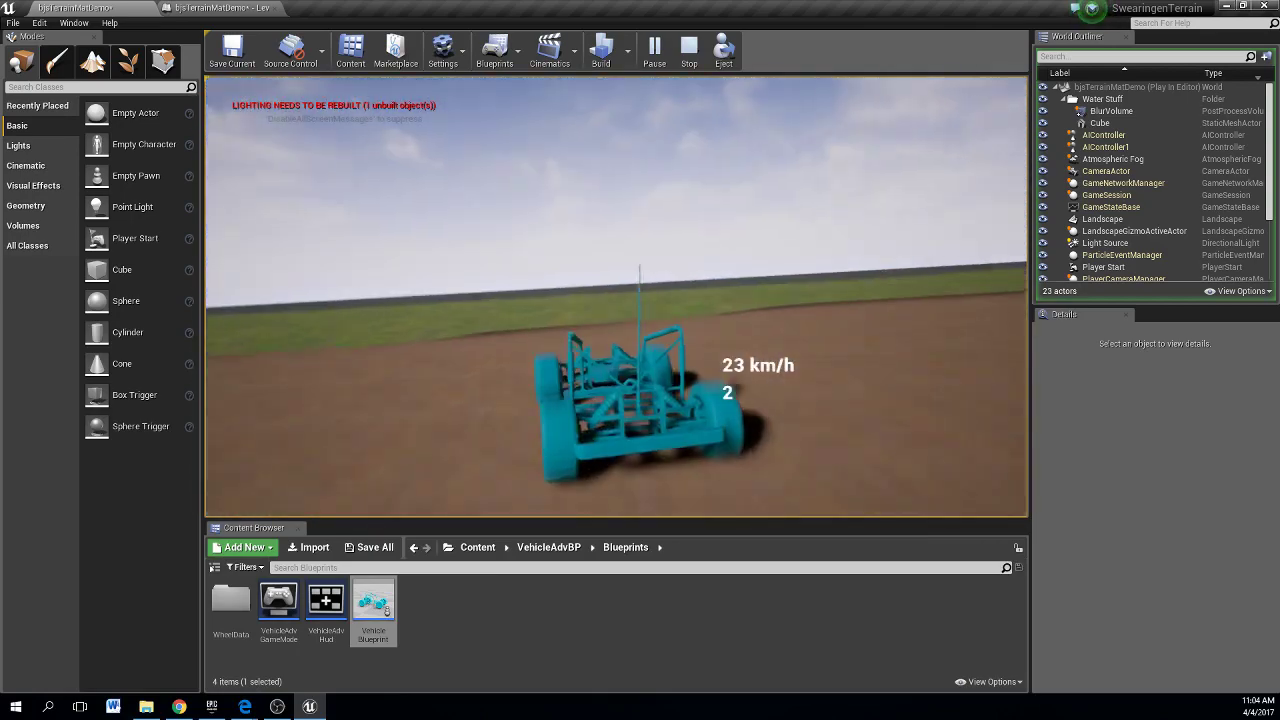
key("s")
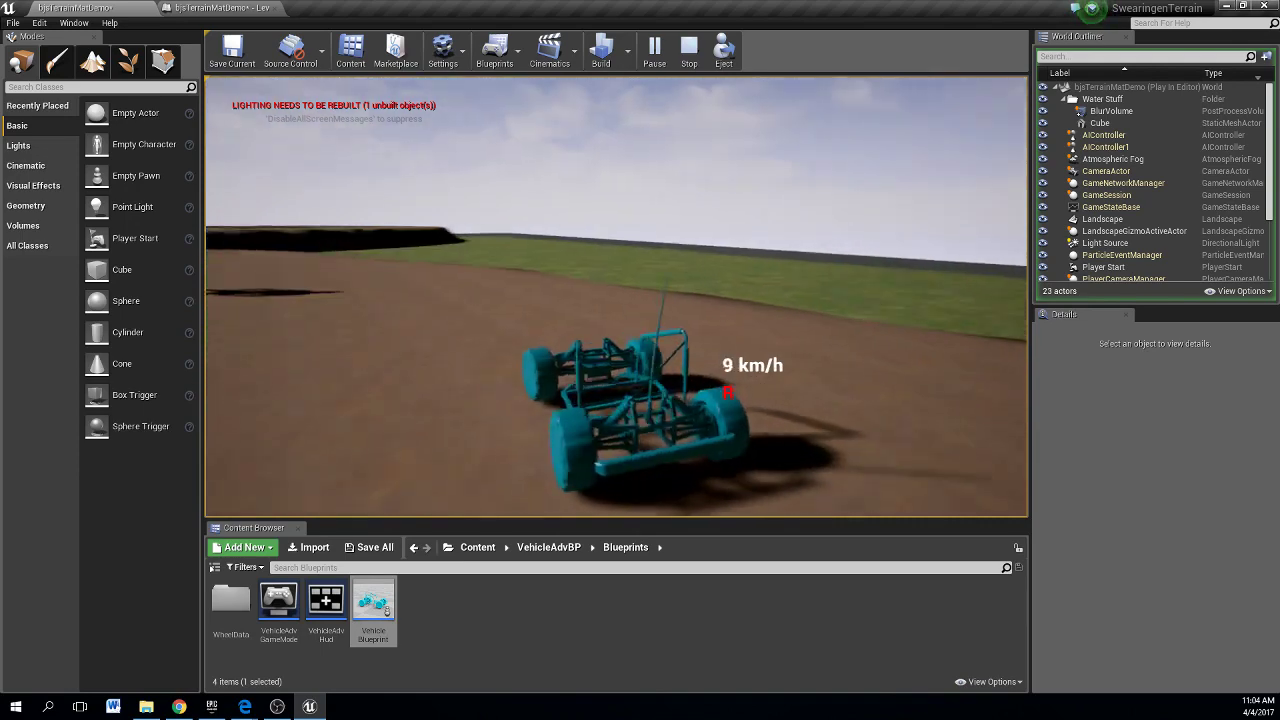
key("w")
key("a")
key("s")
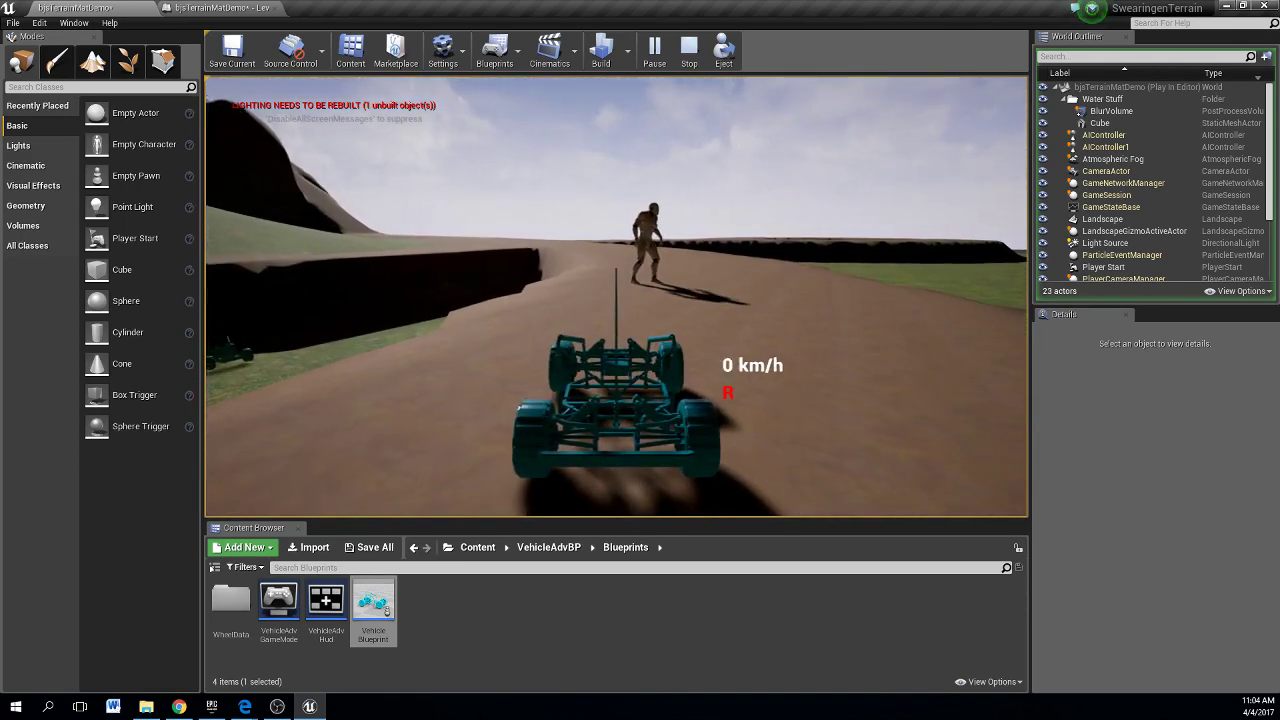
Take control of the third-person character in the running level, run it across the terrain, and end the play session
key("e")
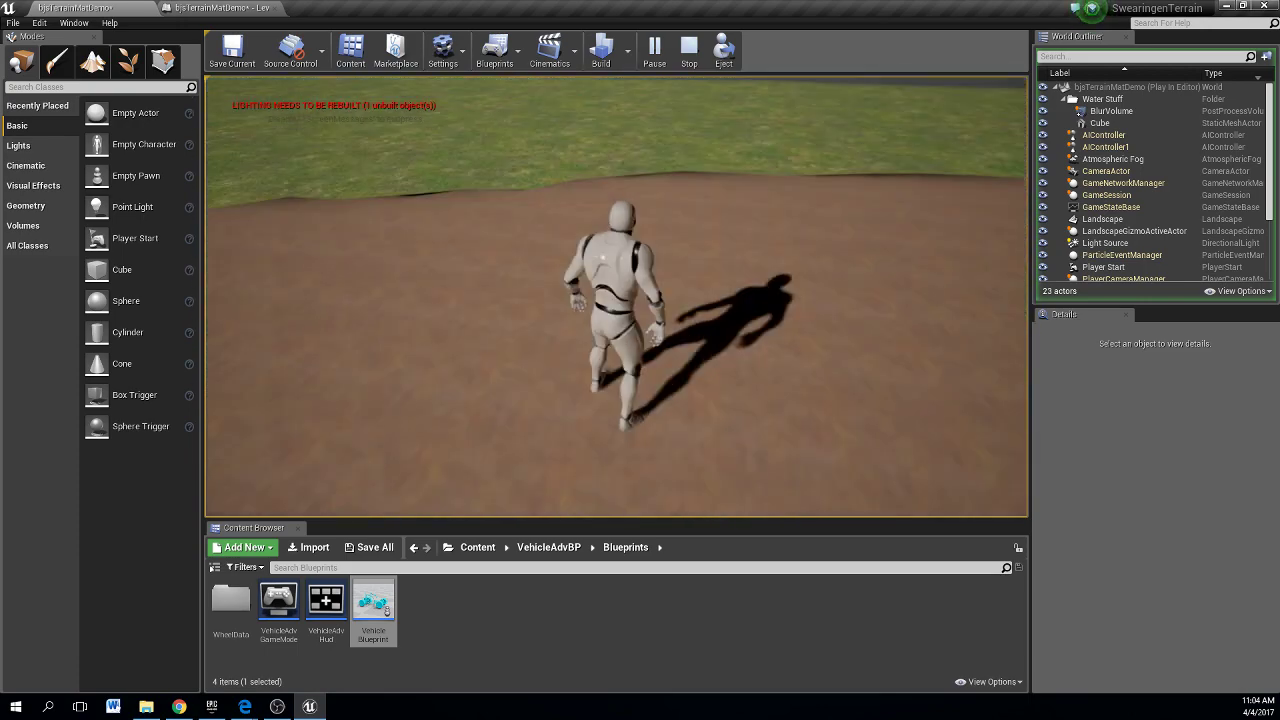
key("w")
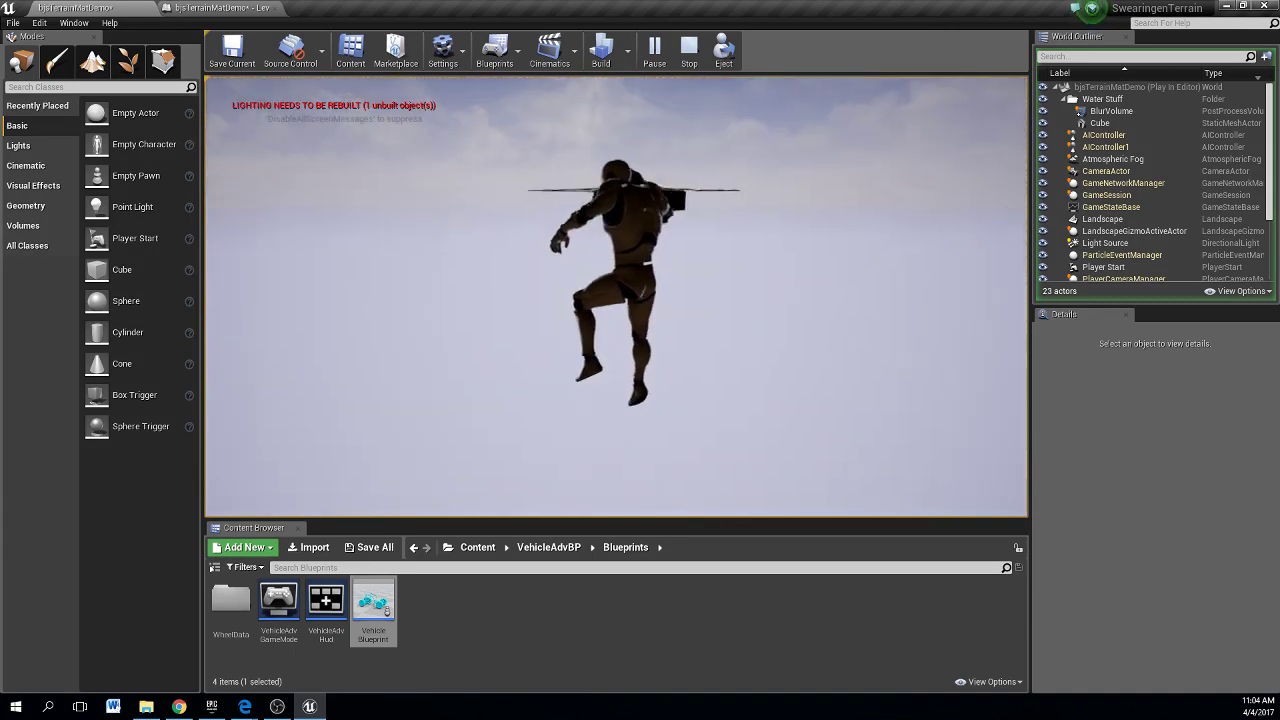
key("Escape")
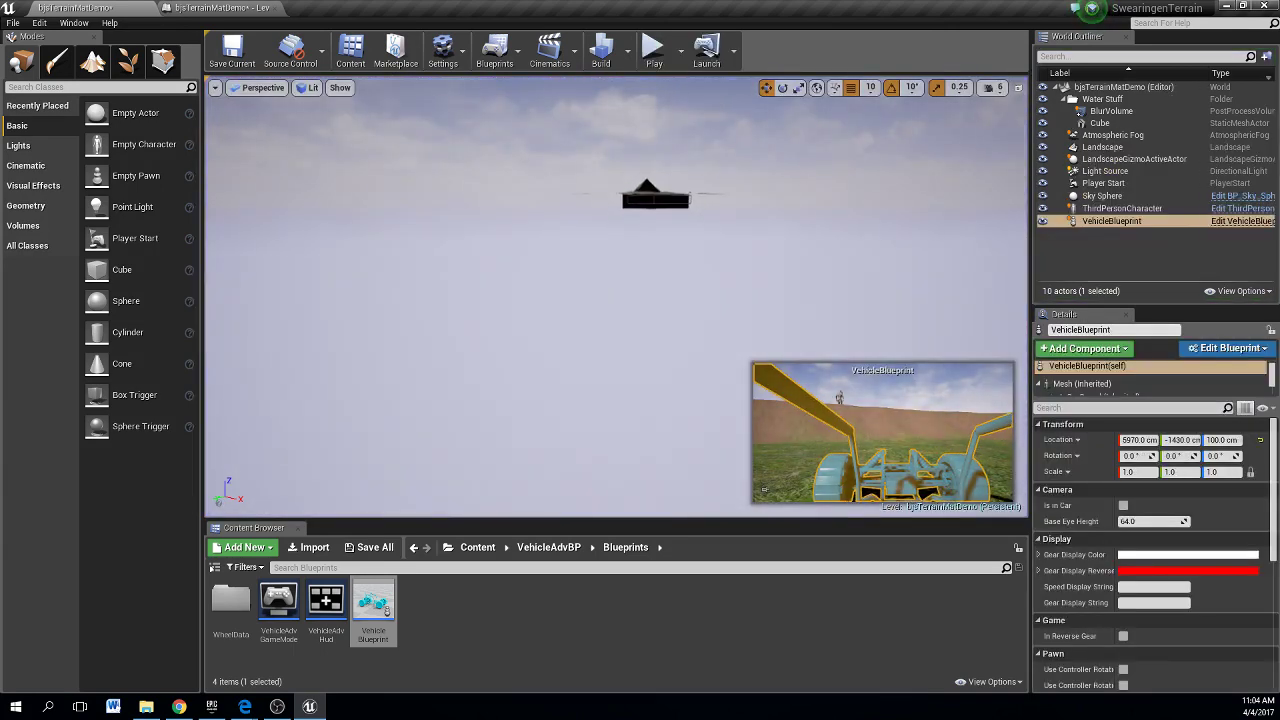
Play the level again, drive the starting vehicle up onto the dirt track, and stop it there
middle_click_drag(616, 300, 630, 226)
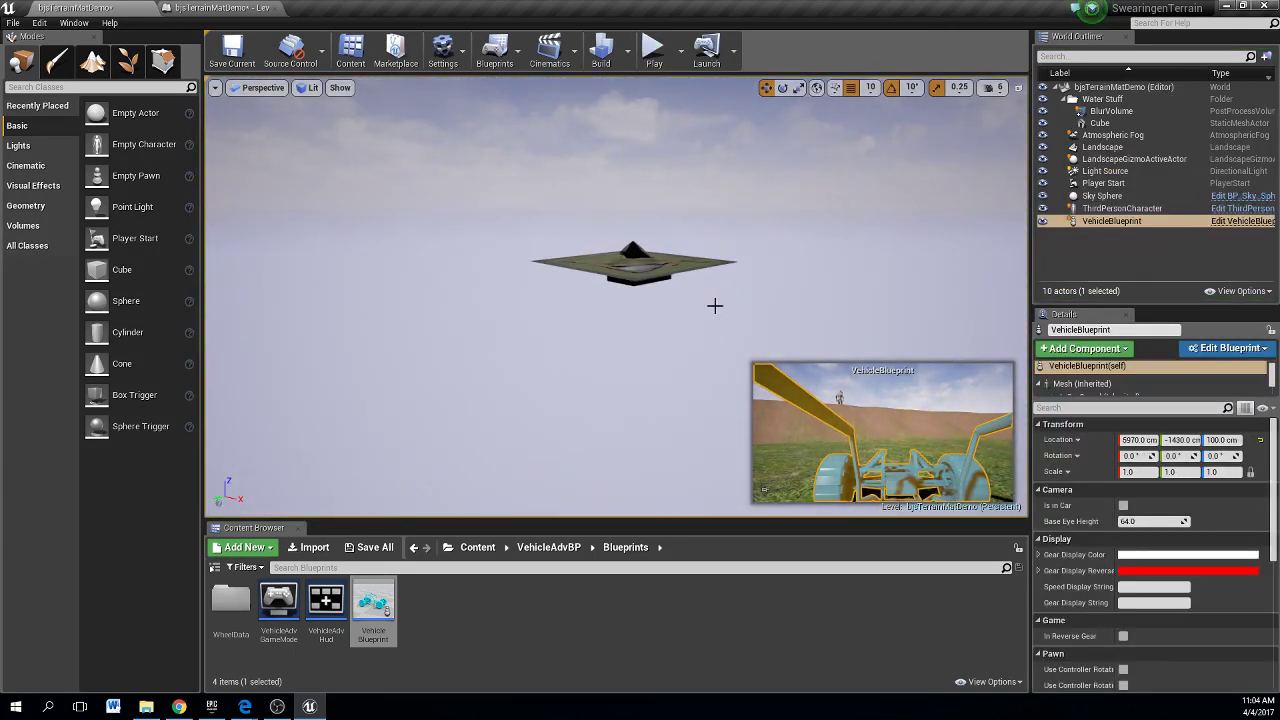
left_click(1111, 221)
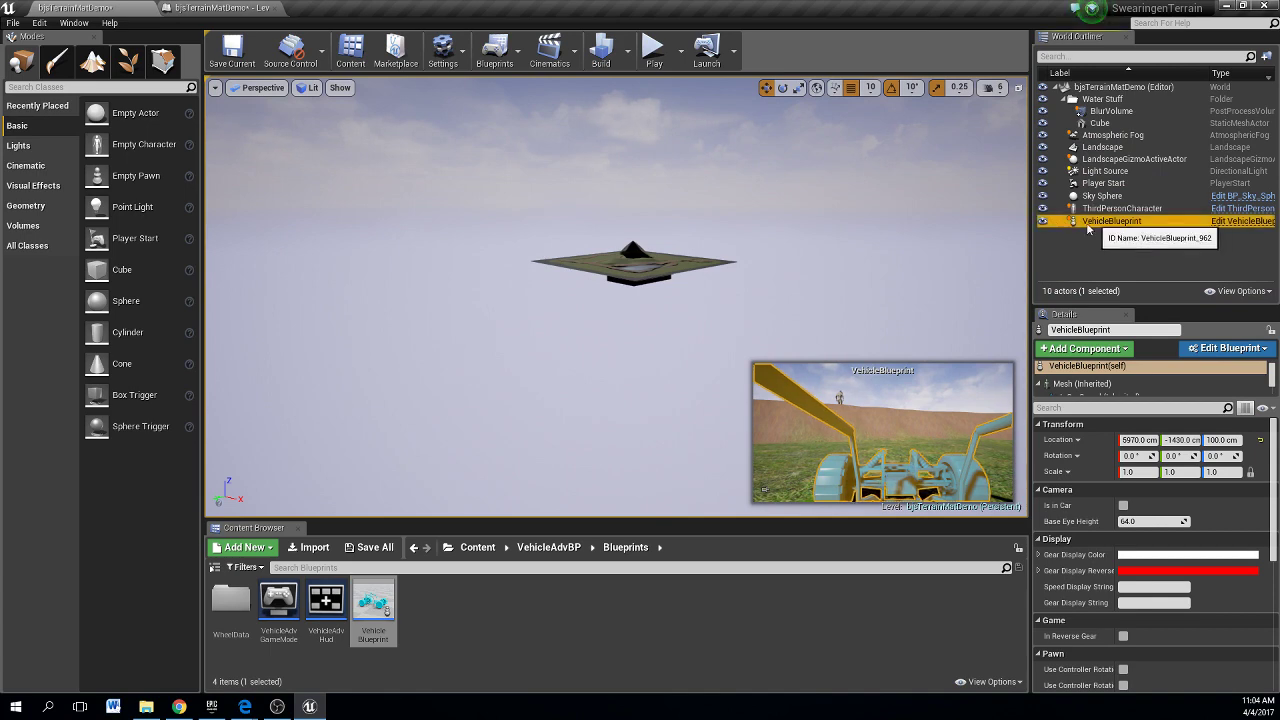
key("f")
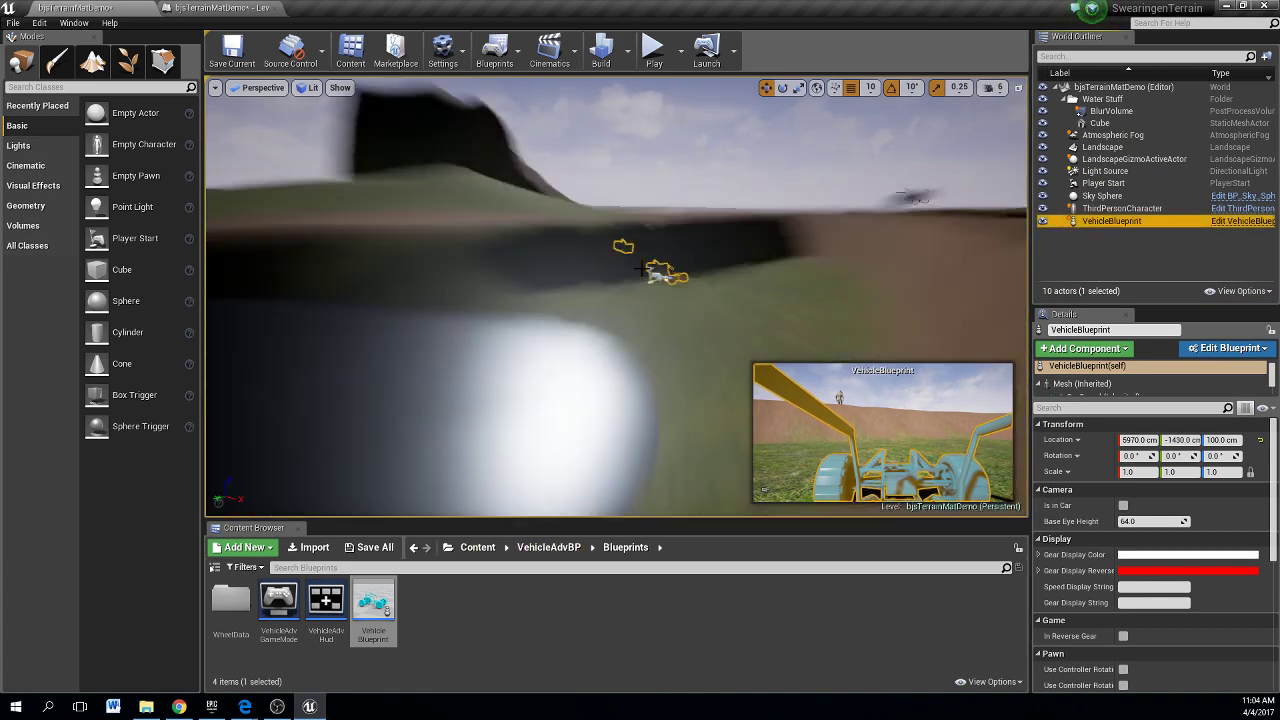
right_click_drag(580, 343, 680, 343)
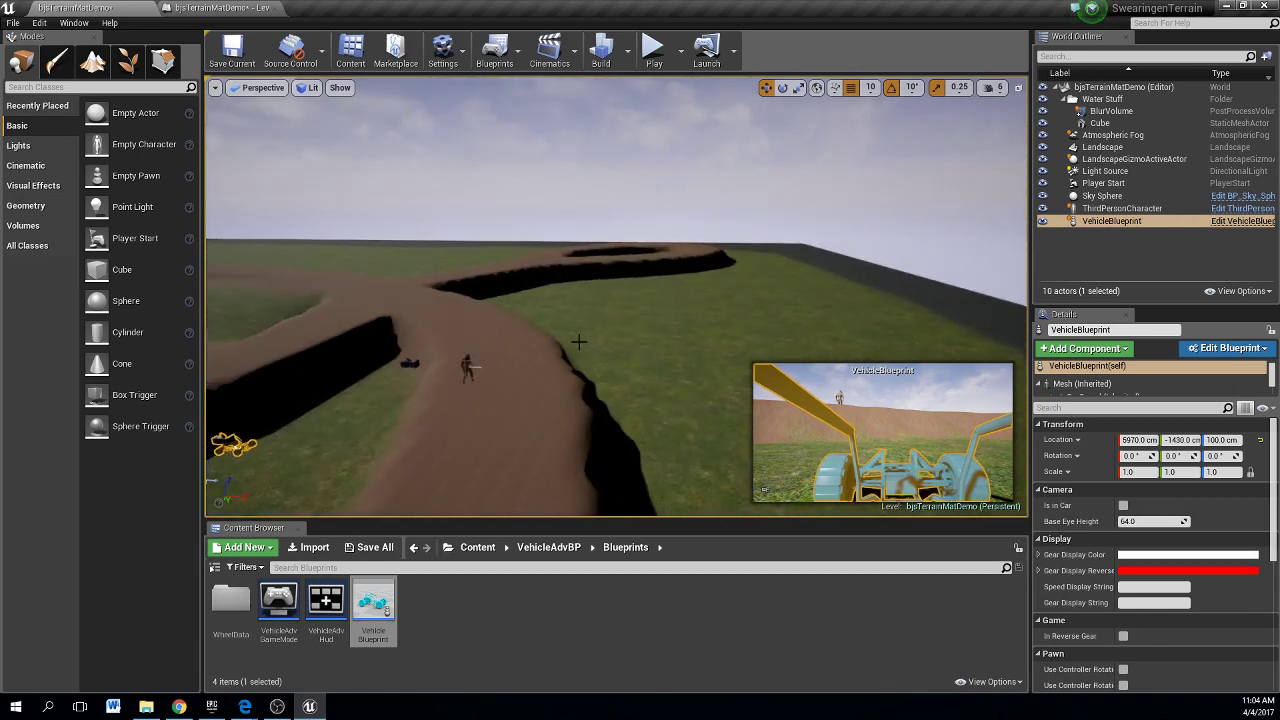
left_click(652, 55)
left_click(559, 287)
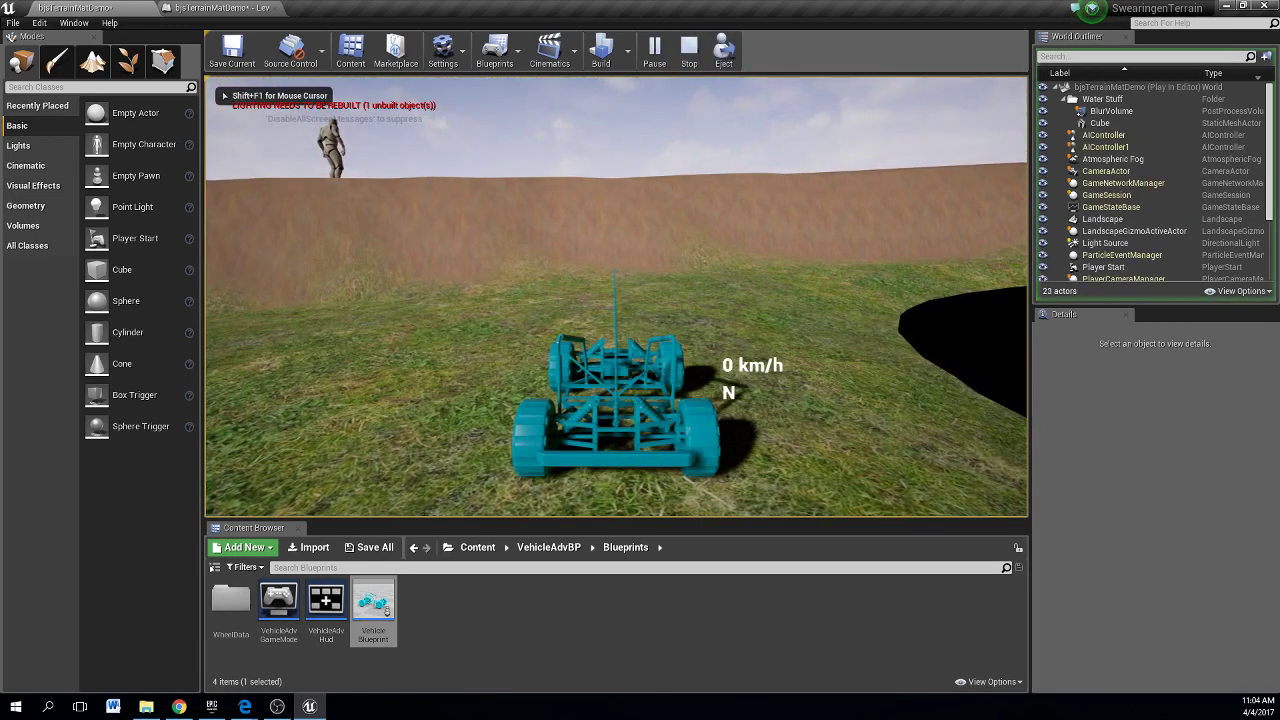
key("w")
key("a")
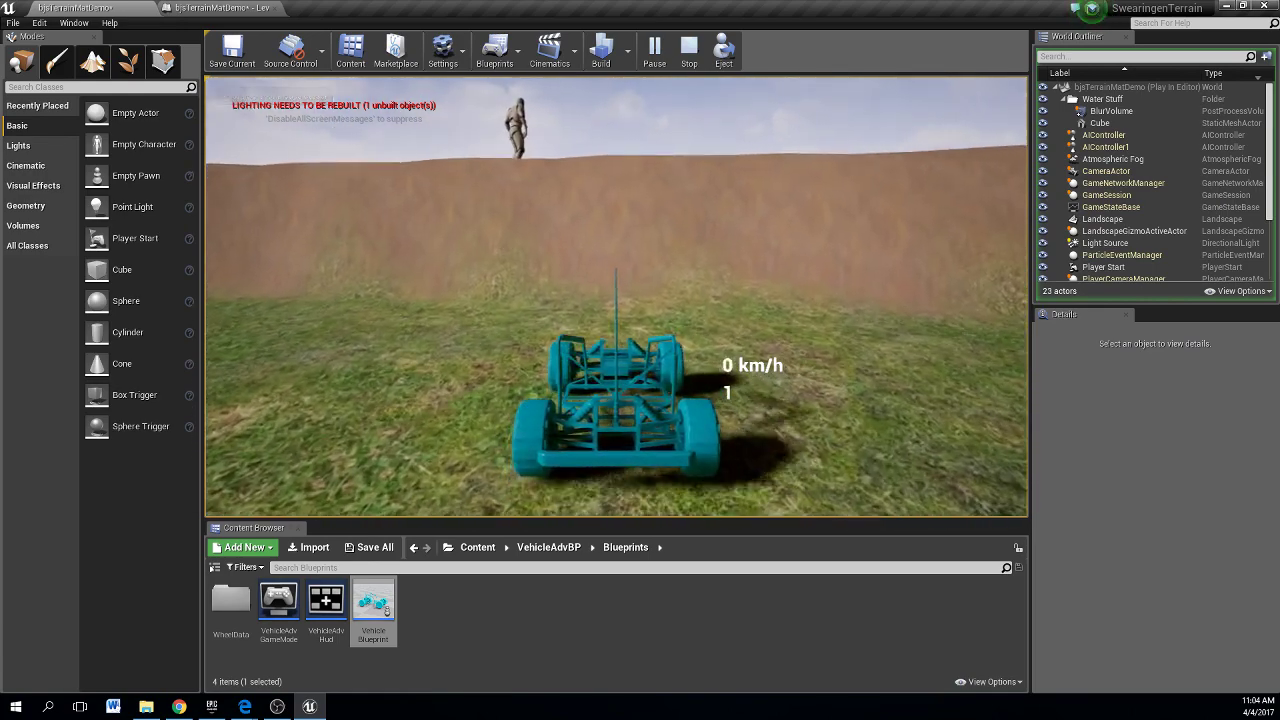
key("w")
key("d")
key("w")
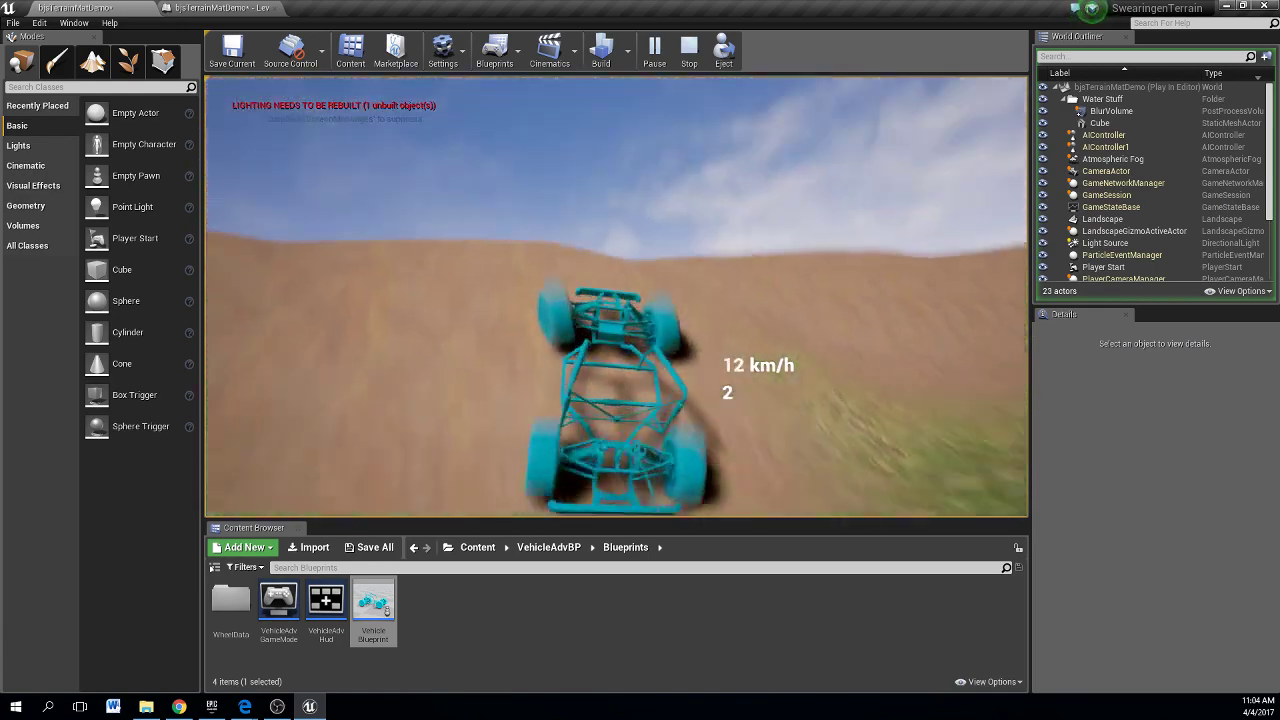
key("s")
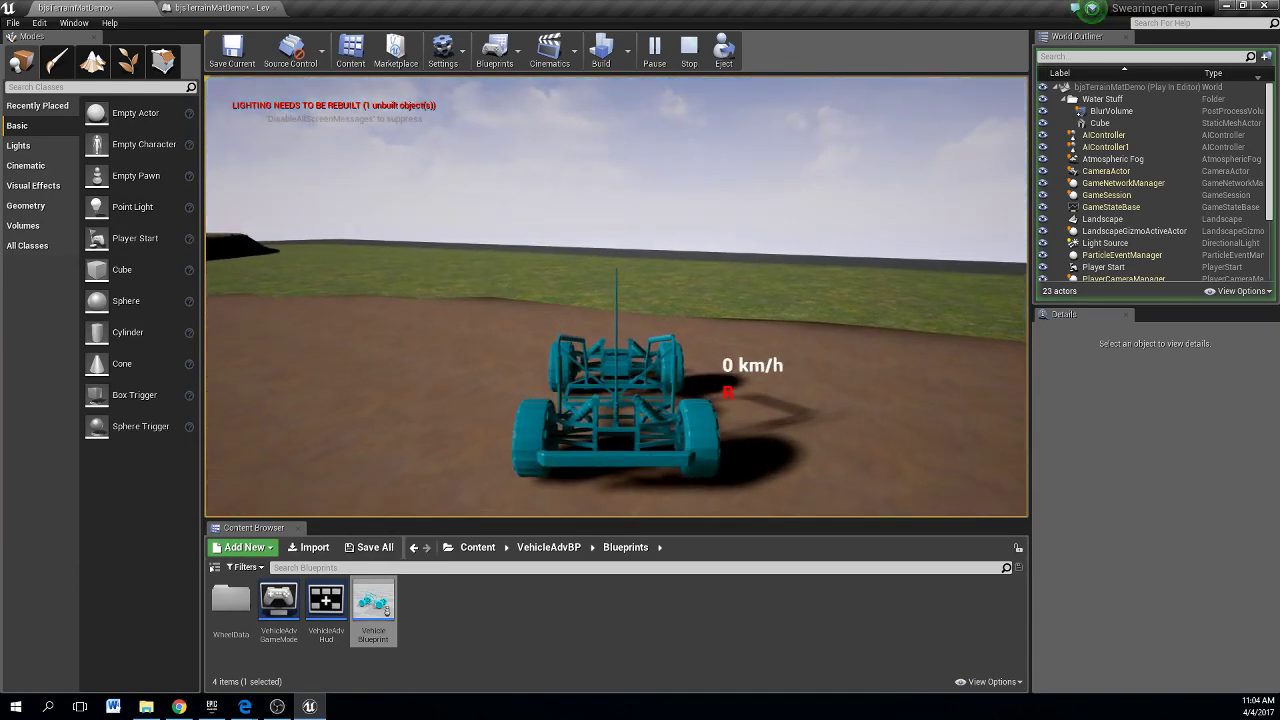
Switch control to the third-person character, run it down to the placed vehicle on the grass, and take control of that vehicle
key("e")
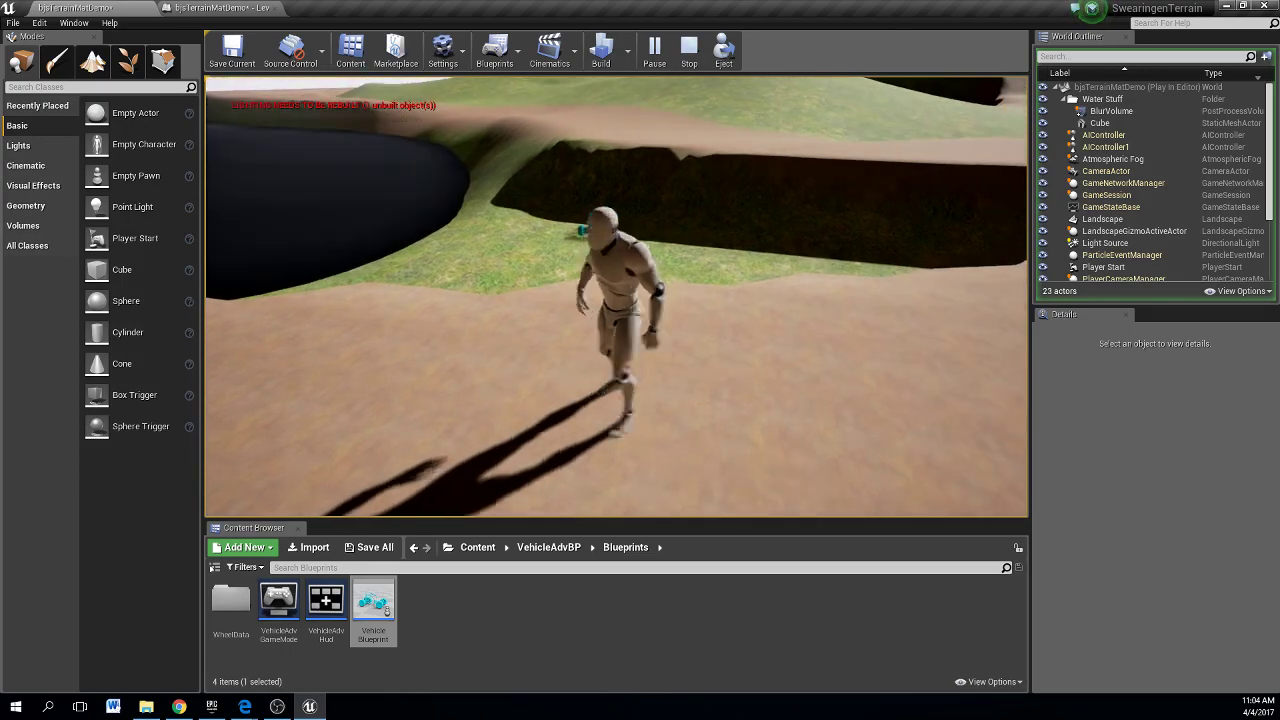
key("w")
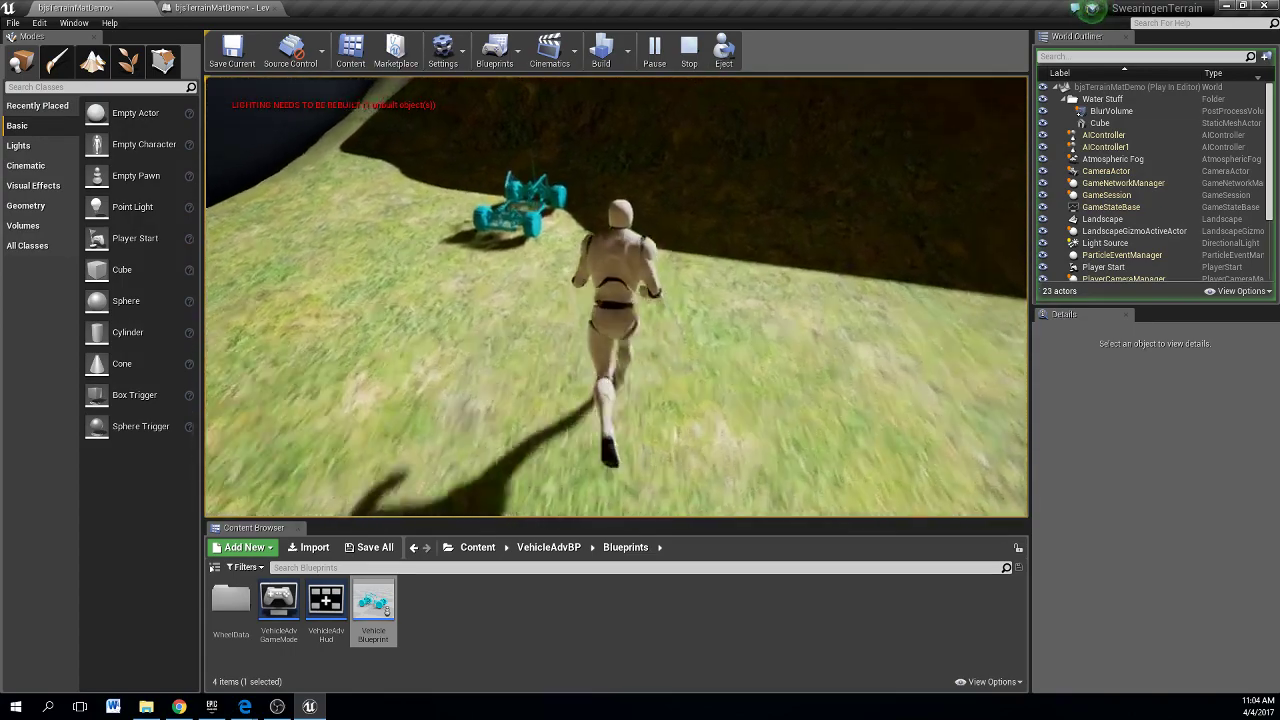
key("w")
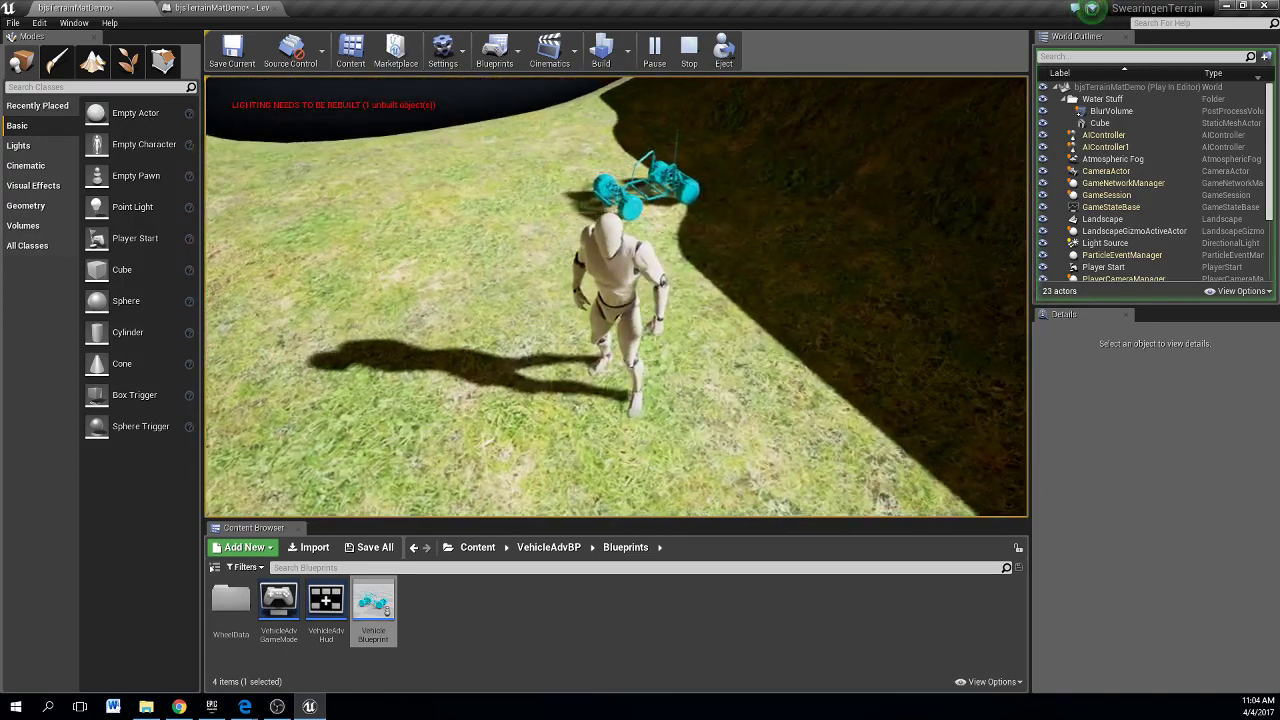
key("e")
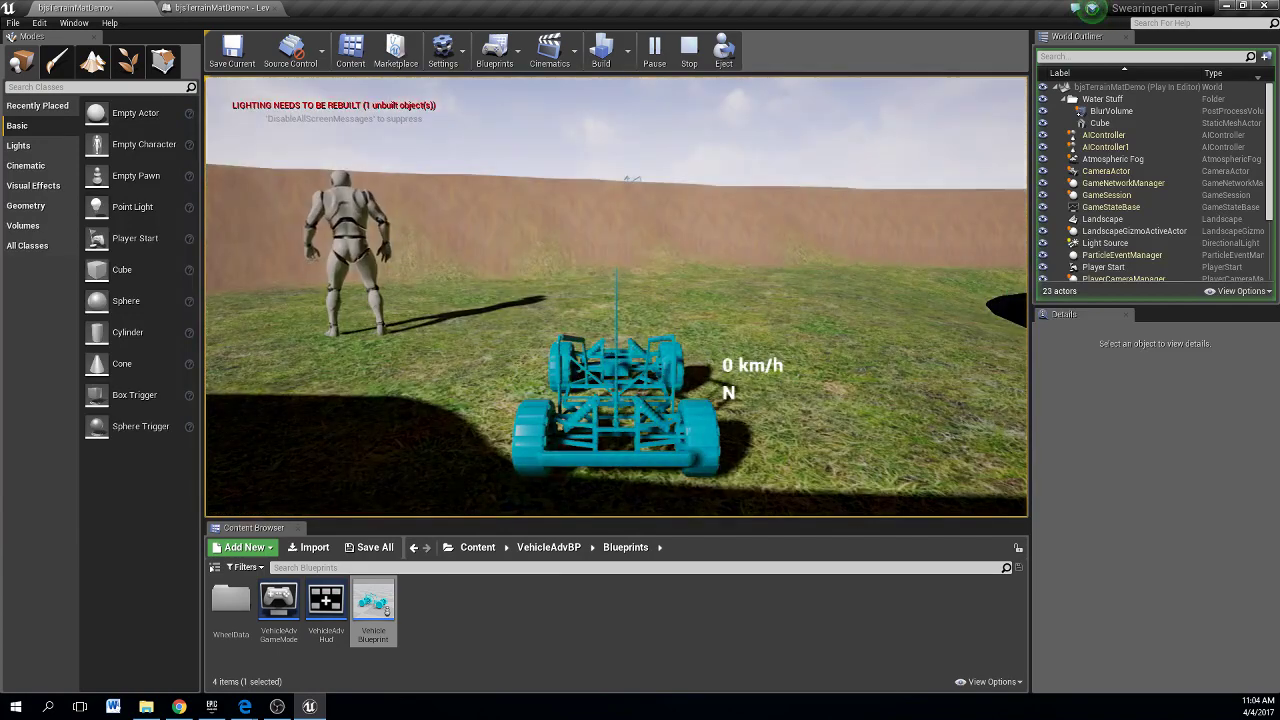
Drive the placed vehicle up the dirt track to the starting vehicle, turn around, and return to the third-person character on the grass
key("a")
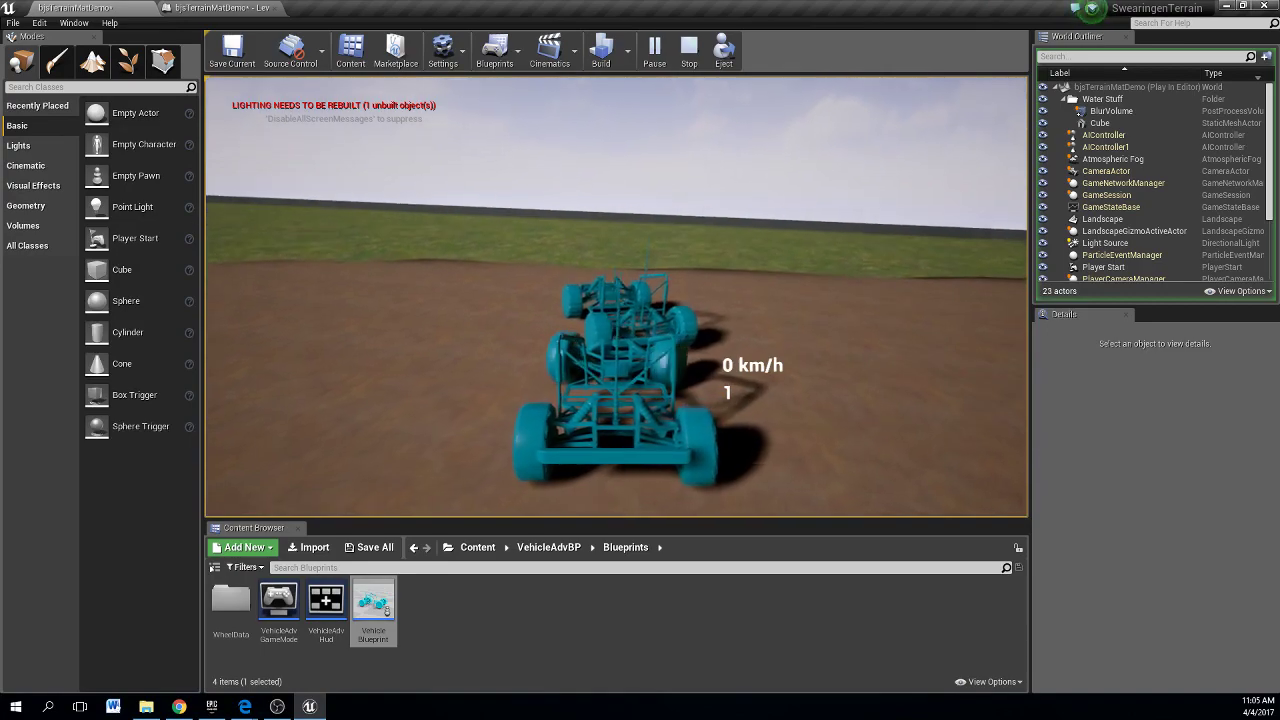
key("s")
key("d")
key("w")
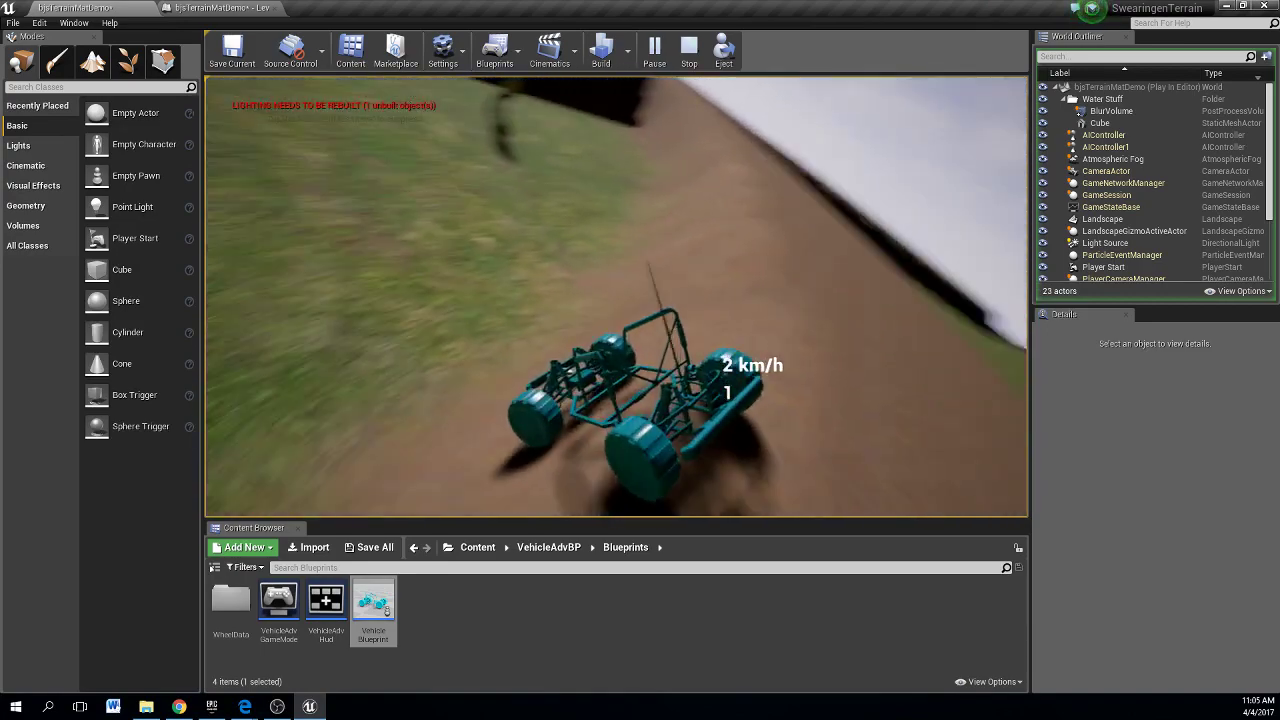
key("s")
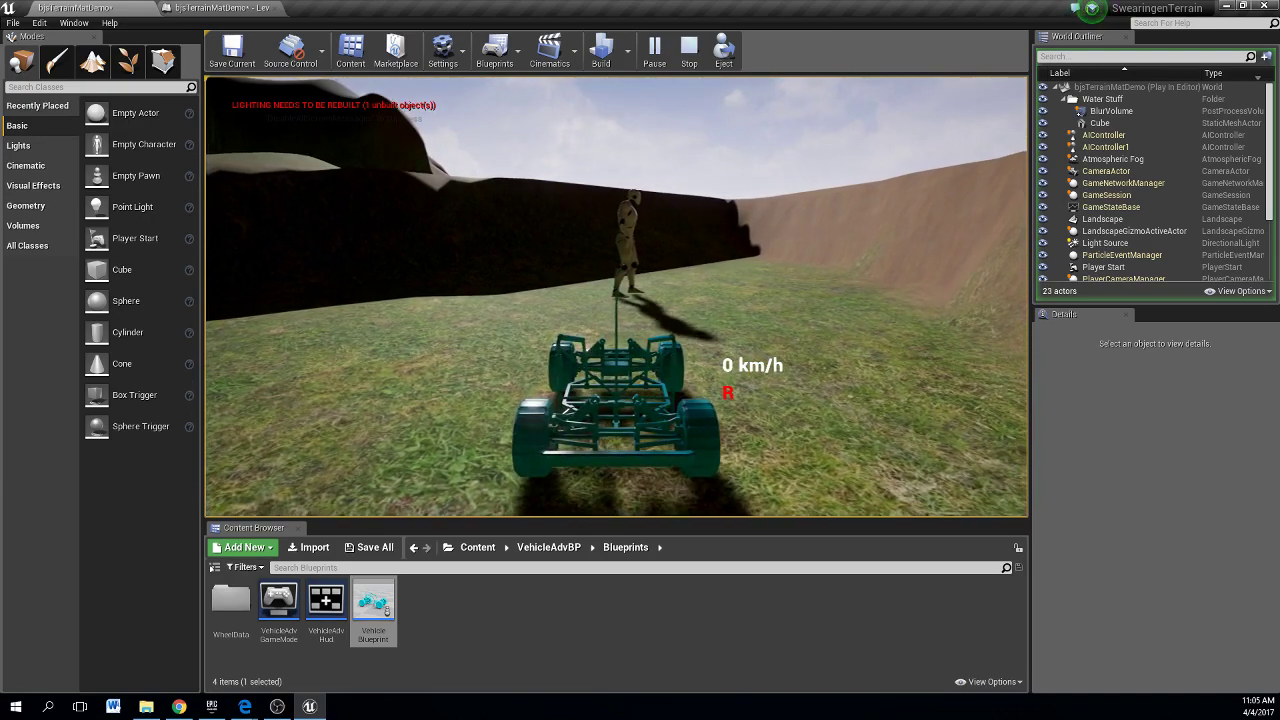
Switch control from the placed vehicle back to the third-person character and end the play session
key("e")
key("e")
key("e")
key("e")
key("e")
key("e")
key("e")
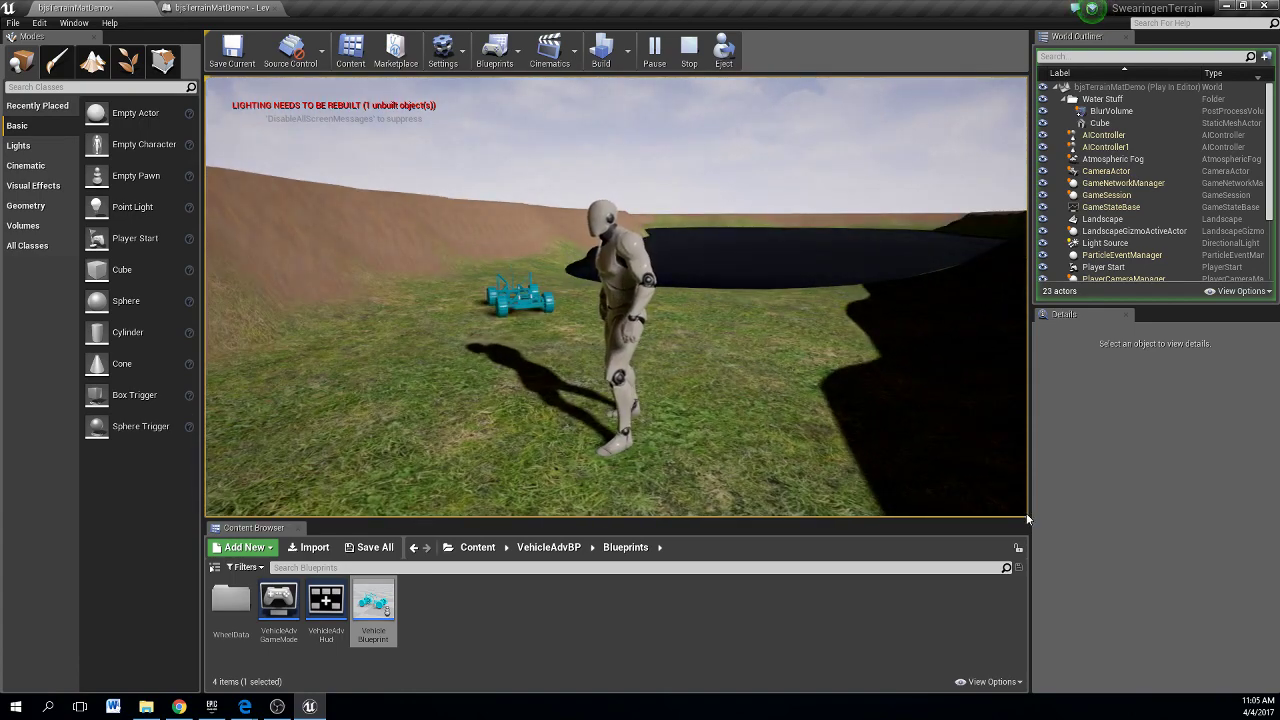
key("Escape")
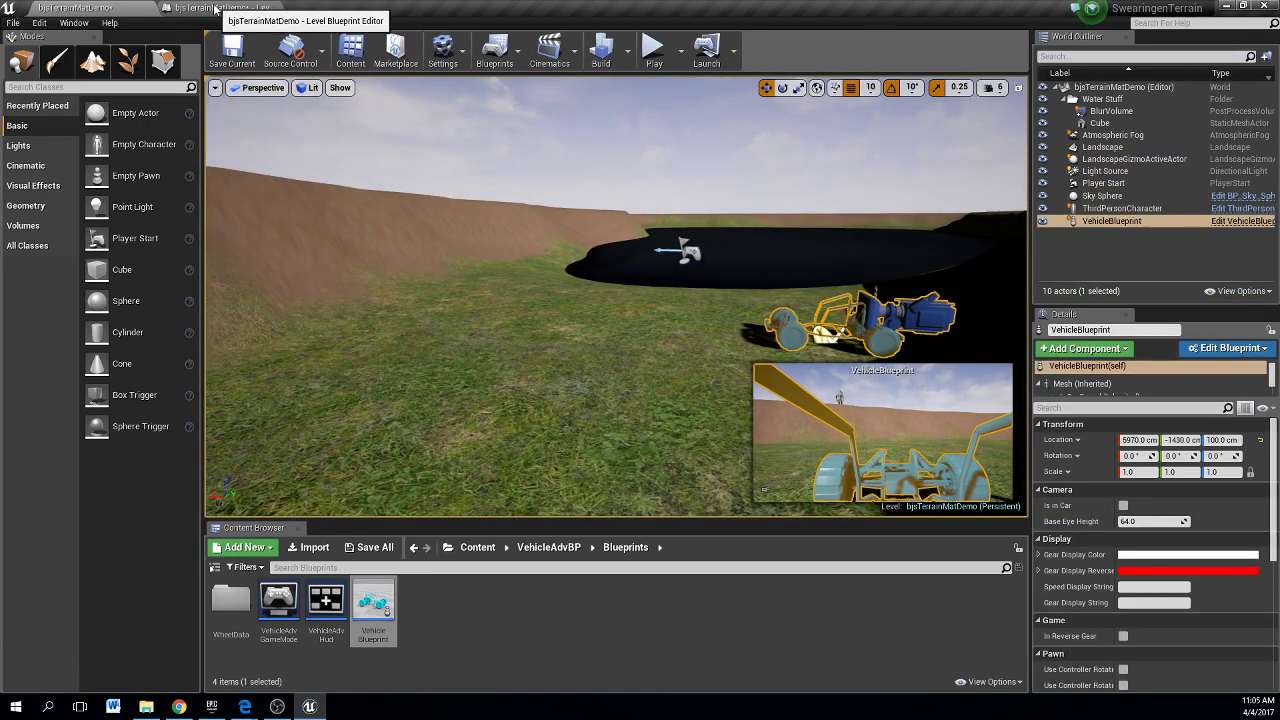
Review the Level Blueprint's node groups for possessing the character with T and the vehicle with Y
left_click(221, 9)
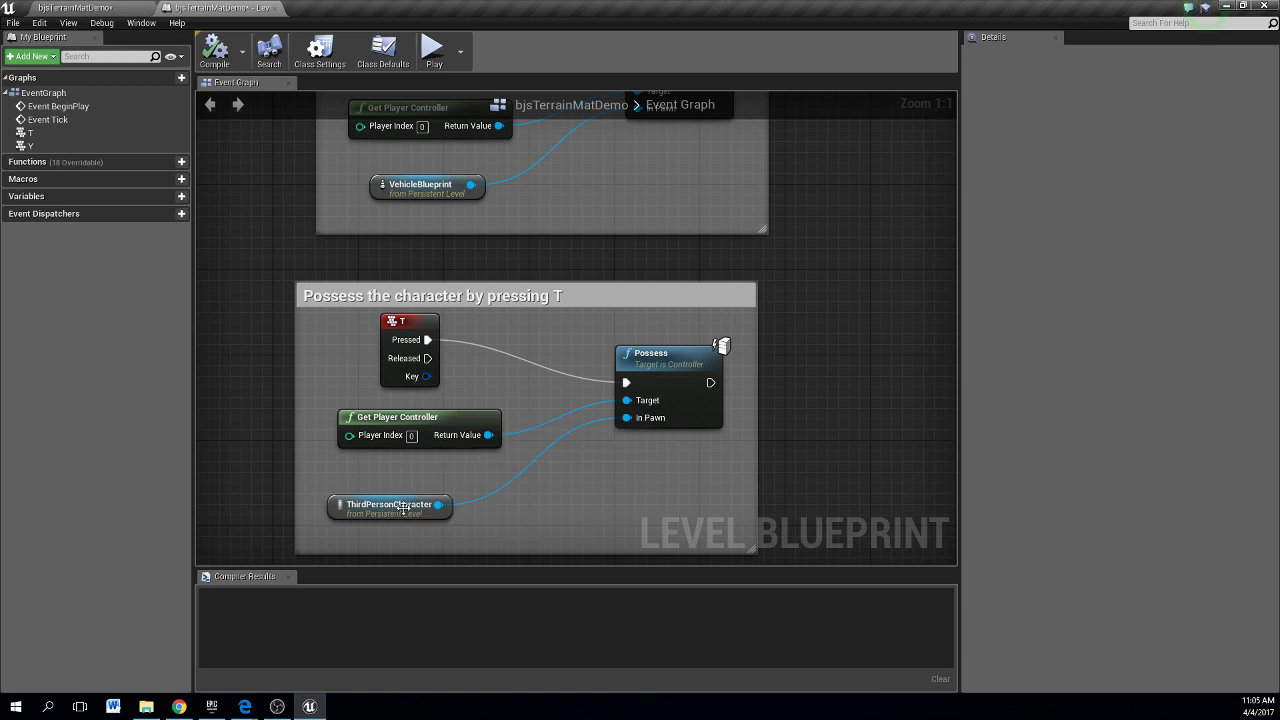
right_click_drag(476, 477, 470, 643)
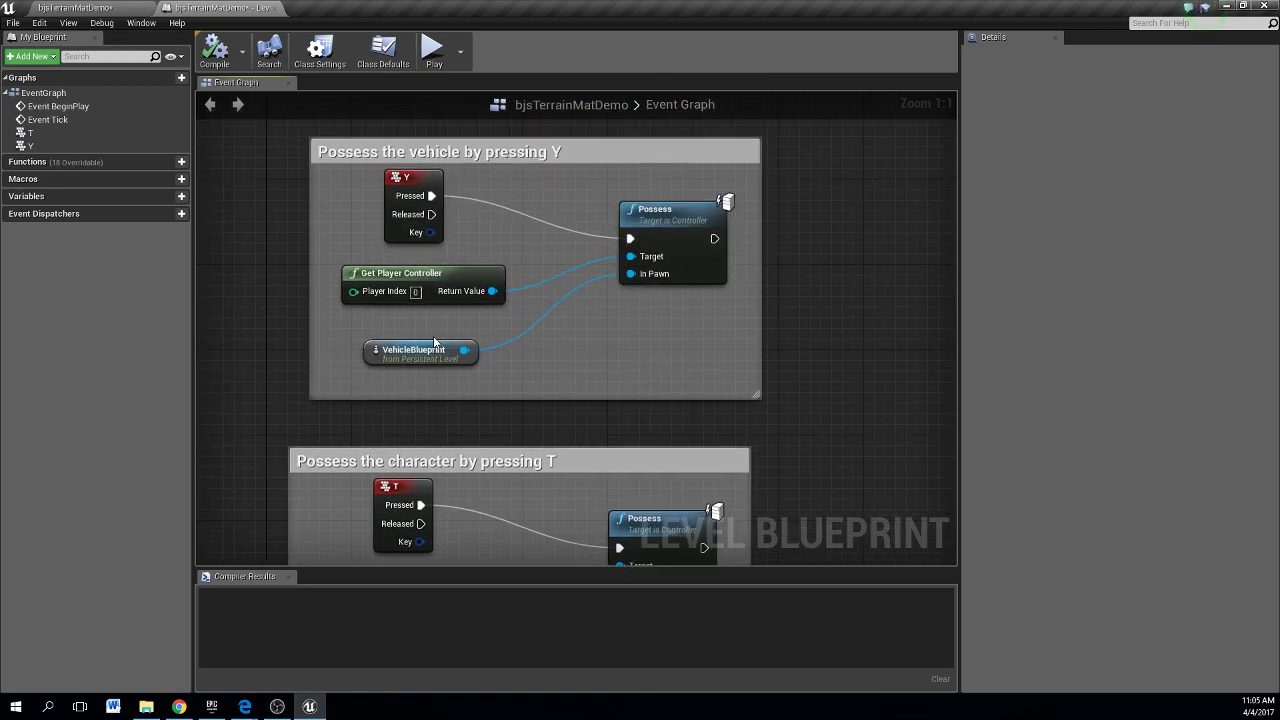
mouse_move(595, 389)
right_mouse_down()
mouse_move(598, 355)
mouse_move(601, 382)
right_mouse_up()
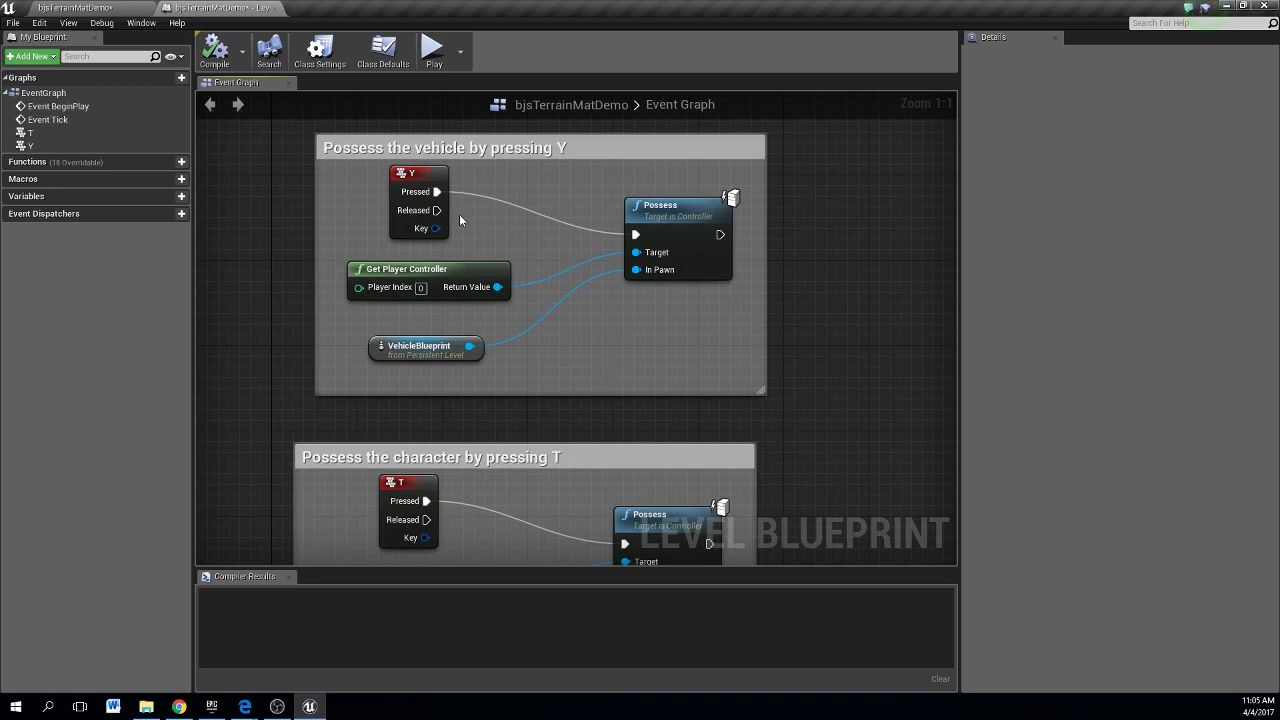